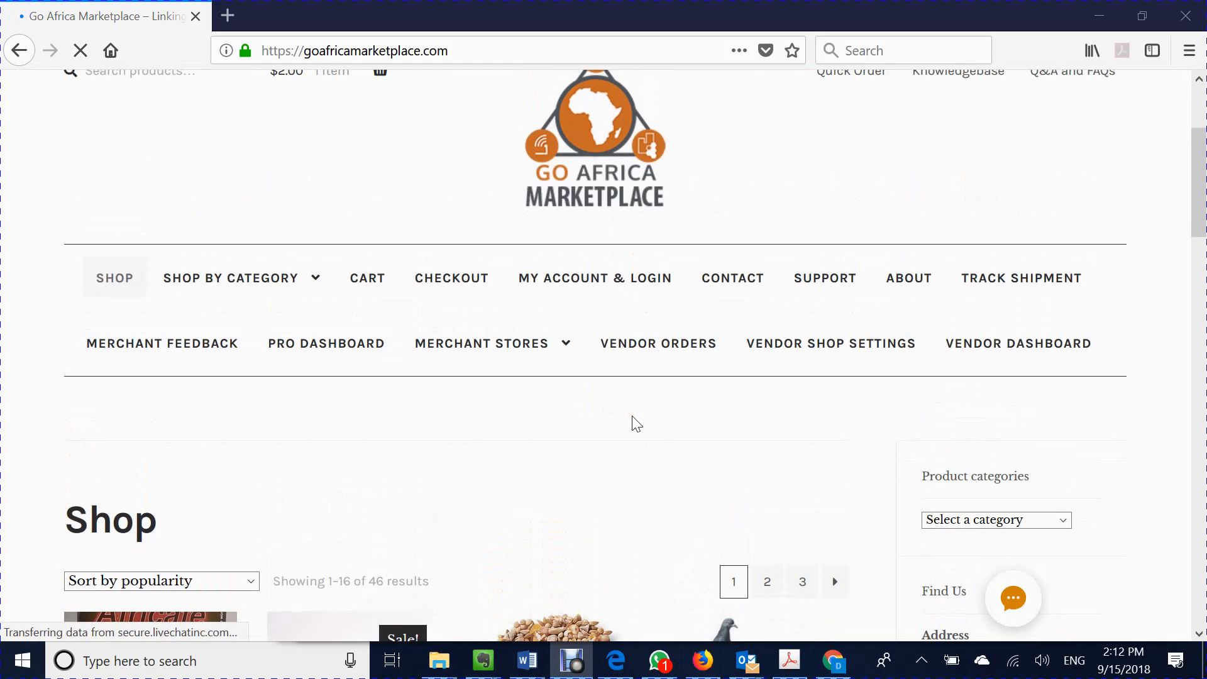
Open the marketplace's Vendor Dashboard page.
{"action": "scroll", "coordinate": [631, 416], "scroll_direction": "down", "scroll_amount": 1}
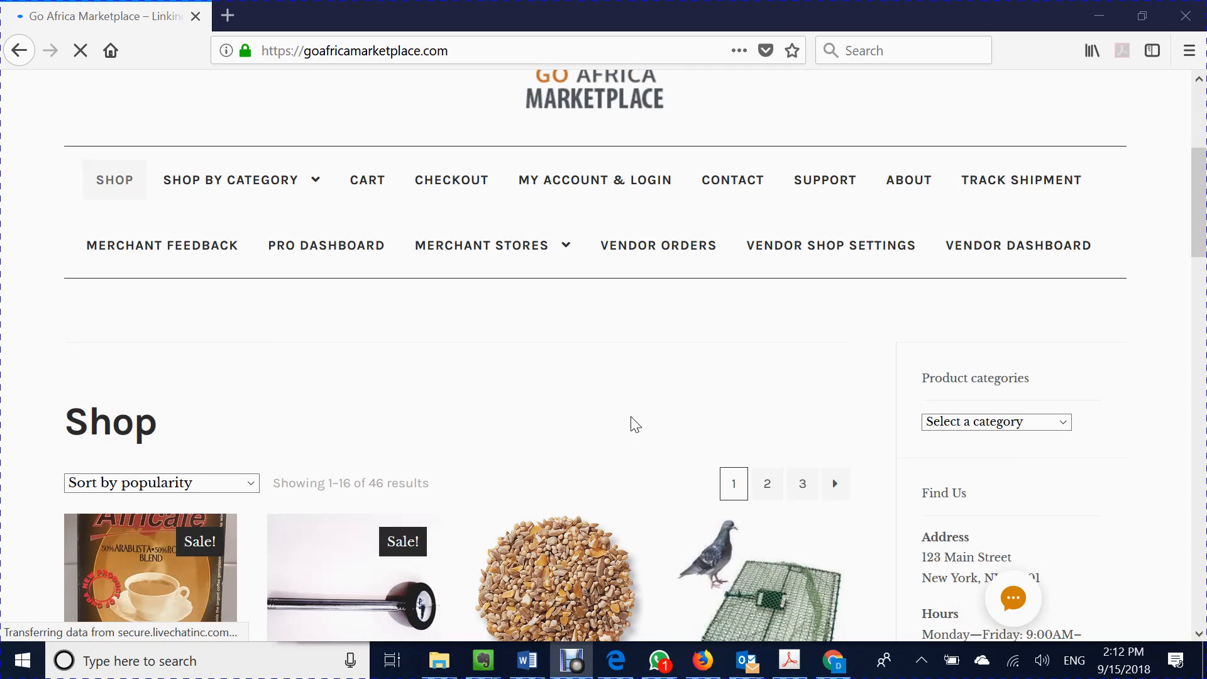
{"action": "scroll", "coordinate": [630, 416], "scroll_direction": "up", "scroll_amount": 2}
{"action": "scroll", "coordinate": [633, 424], "scroll_direction": "down", "scroll_amount": 1}
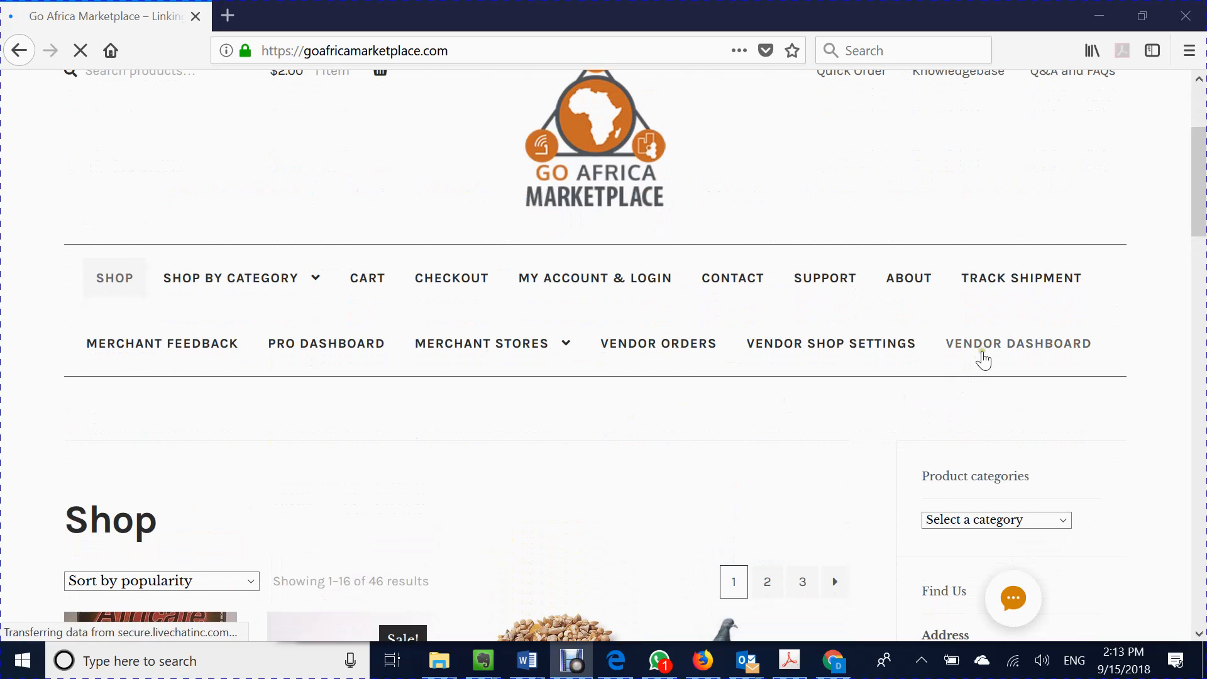
{"action": "left_click", "coordinate": [982, 353]}
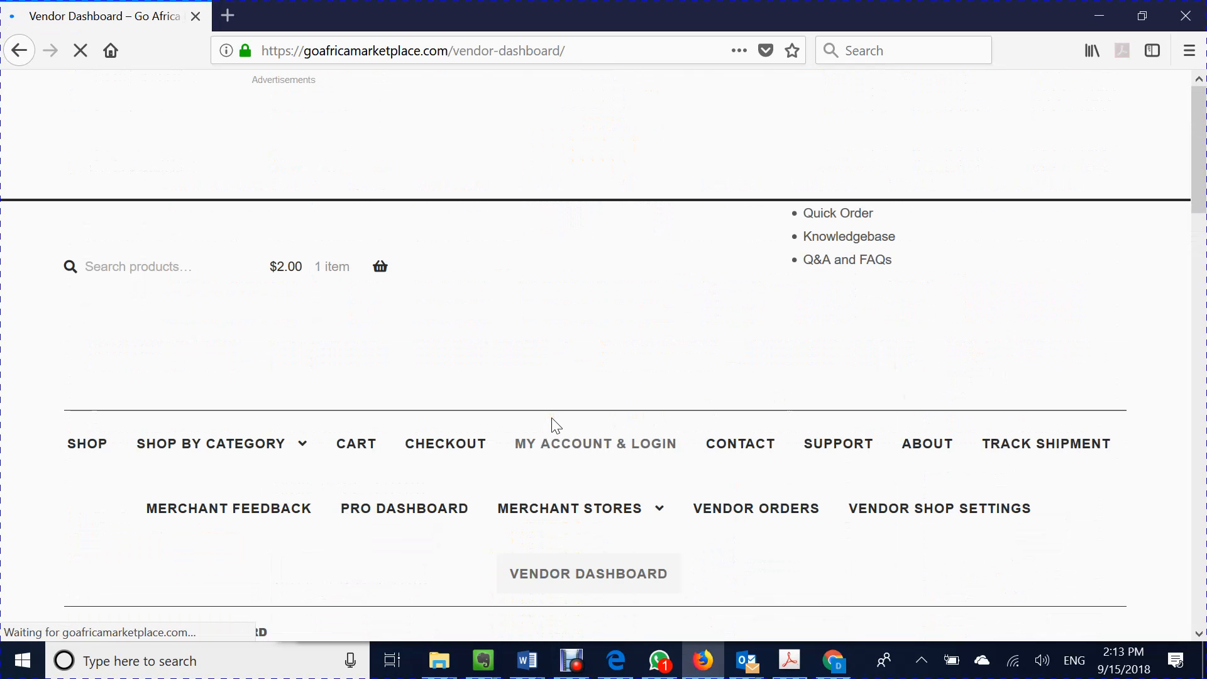
Start adding a new product from the Vendor Dashboard.
{"action": "scroll", "coordinate": [494, 480], "scroll_direction": "down", "scroll_amount": 2}
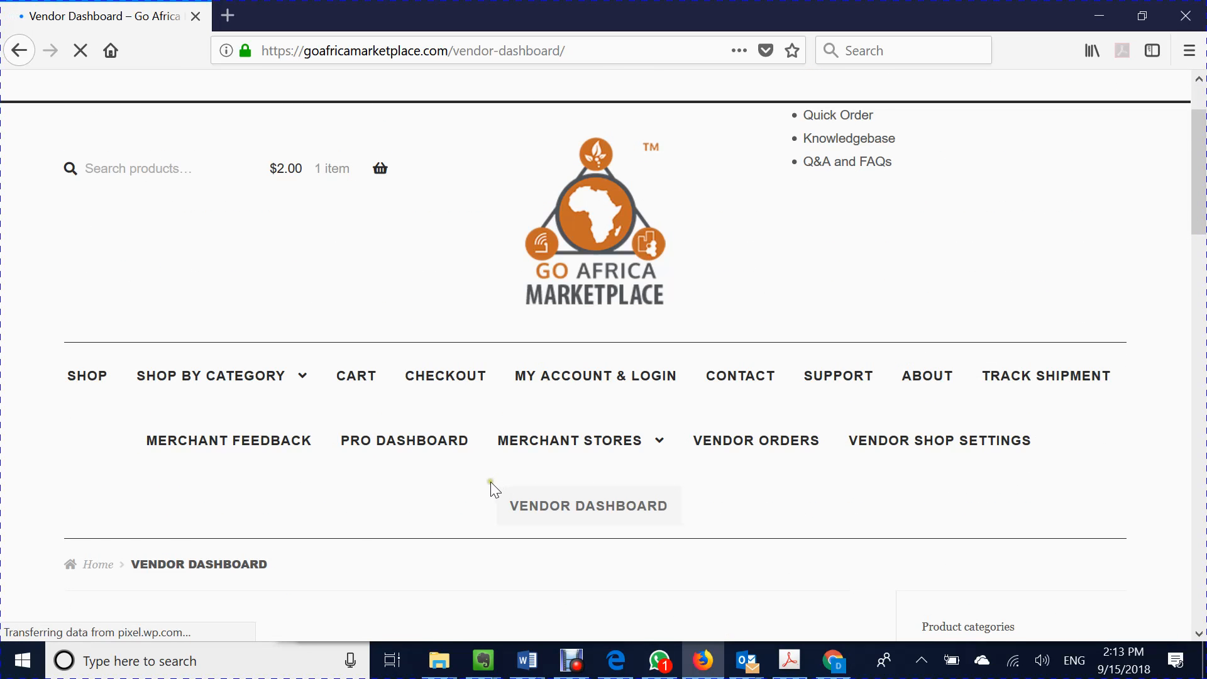
{"action": "scroll", "coordinate": [490, 482], "scroll_direction": "down", "scroll_amount": 4}
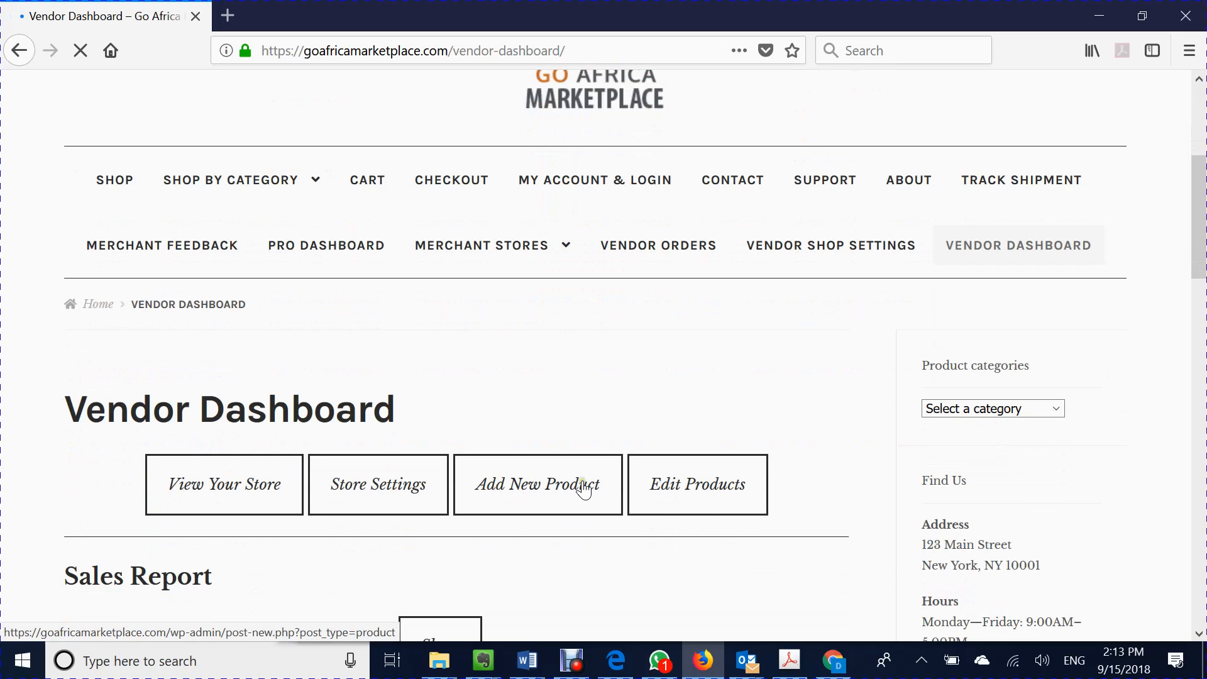
{"action": "left_click", "coordinate": [584, 491]}
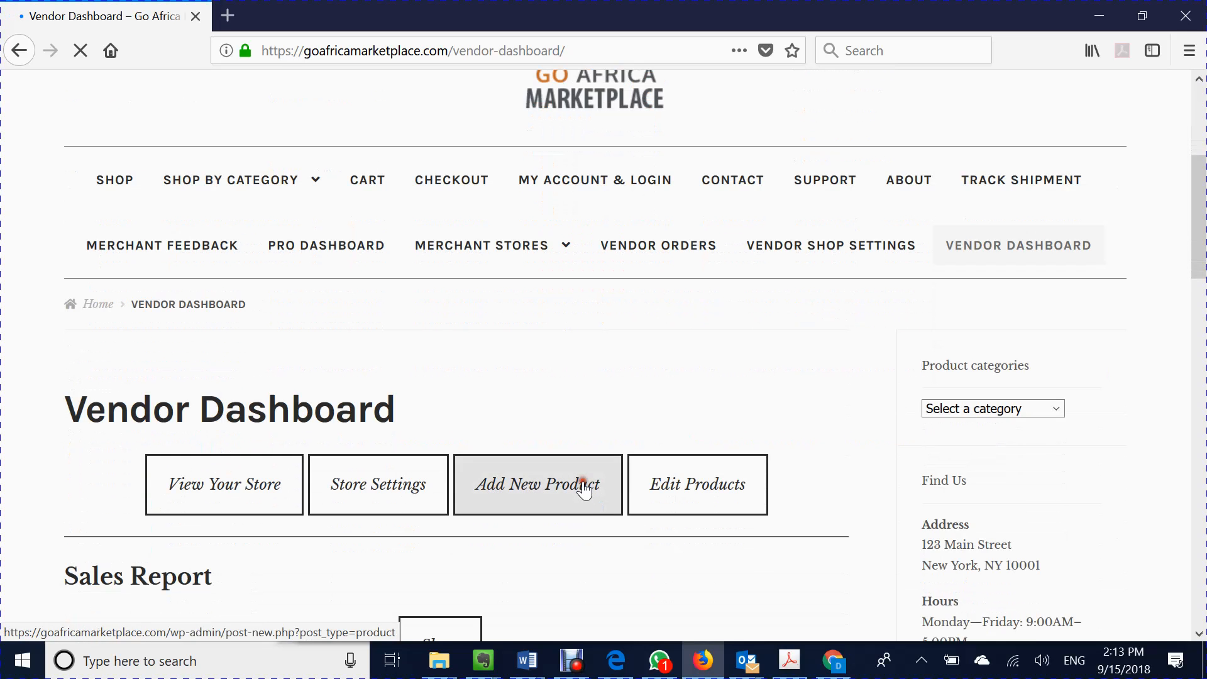
{"action": "left_click", "coordinate": [584, 490]}
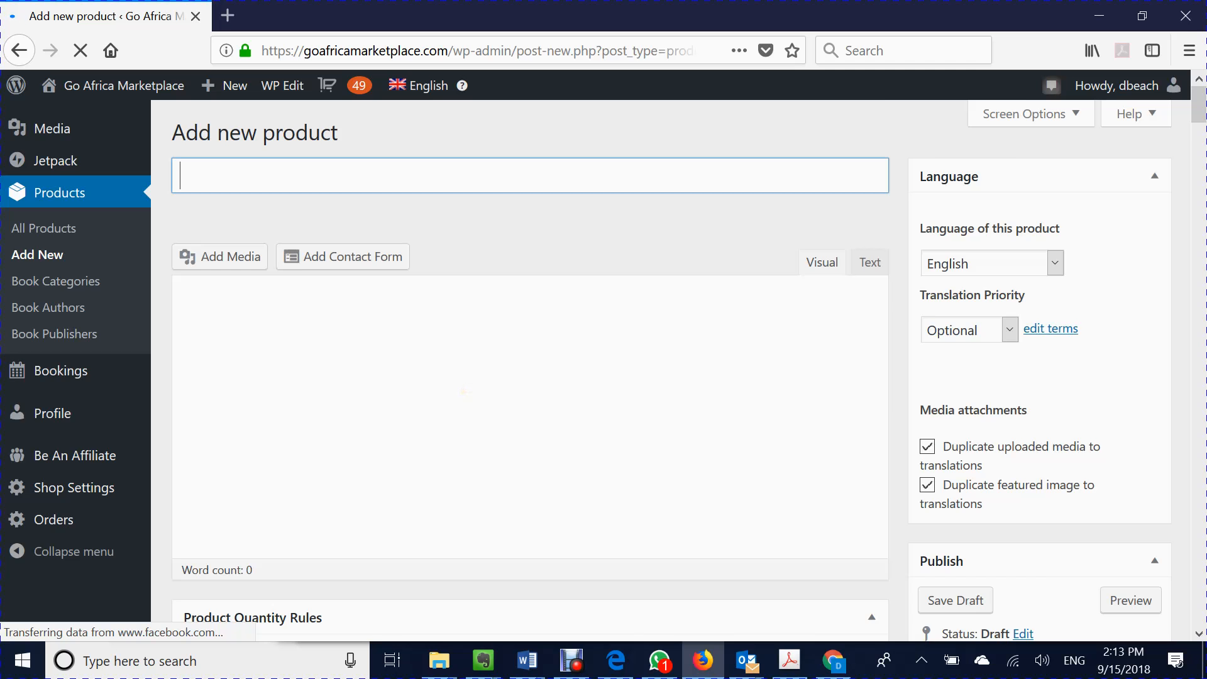
Switch to the Chrome window that has the Add new product form open.
{"action": "scroll", "coordinate": [465, 393], "scroll_direction": "down", "scroll_amount": 3}
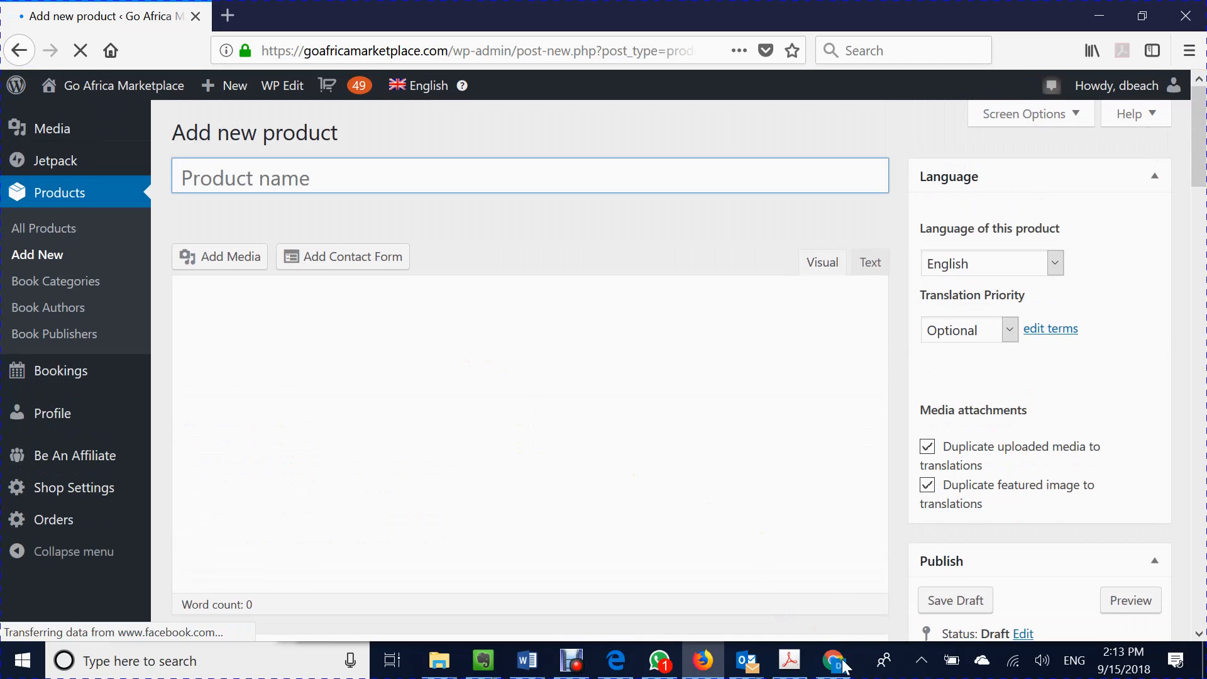
{"action": "mouse_move", "coordinate": [842, 666]}
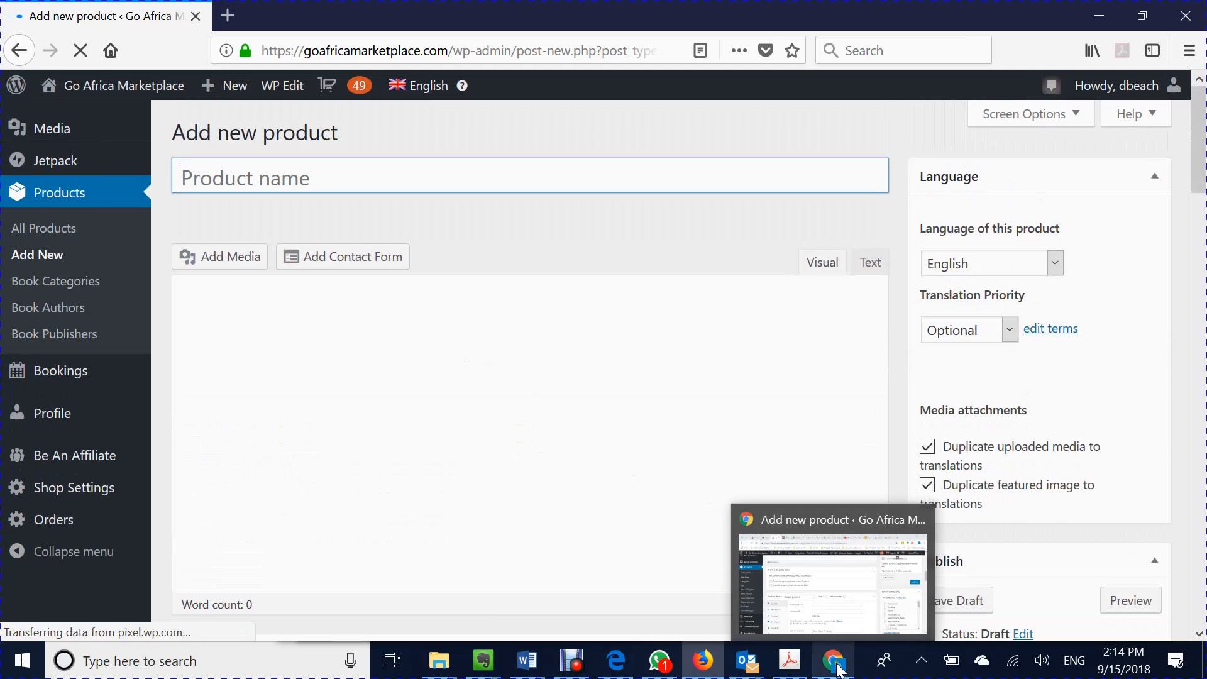
{"action": "left_click", "coordinate": [842, 664]}
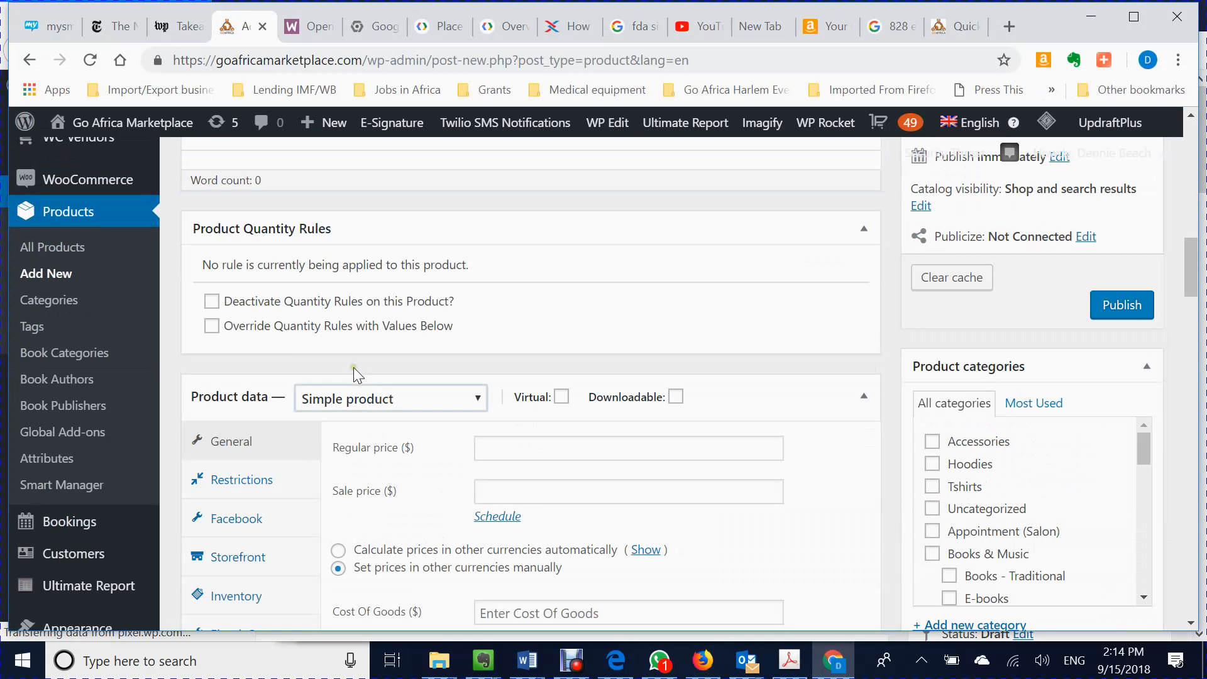
Set the product type in the new product's Product data section to Product bundle.
{"action": "scroll", "coordinate": [355, 371], "scroll_direction": "up", "scroll_amount": 3}
{"action": "scroll", "coordinate": [353, 367], "scroll_direction": "up", "scroll_amount": 4}
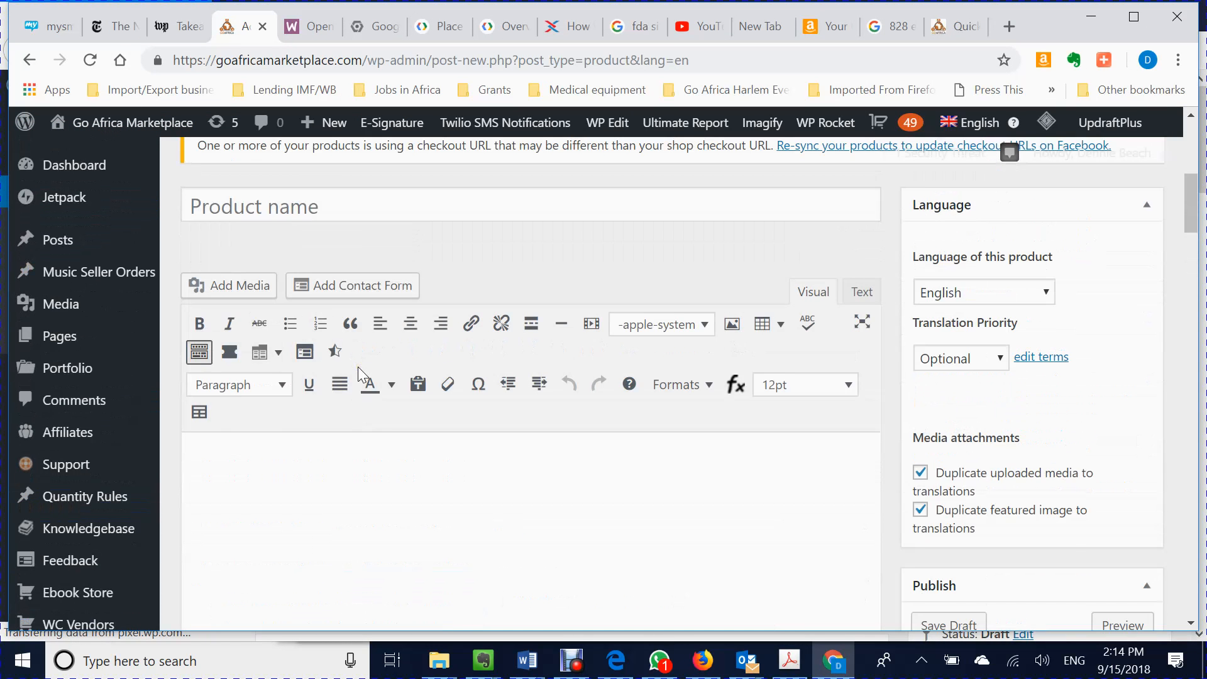
{"action": "scroll", "coordinate": [391, 407], "scroll_direction": "down", "scroll_amount": 5}
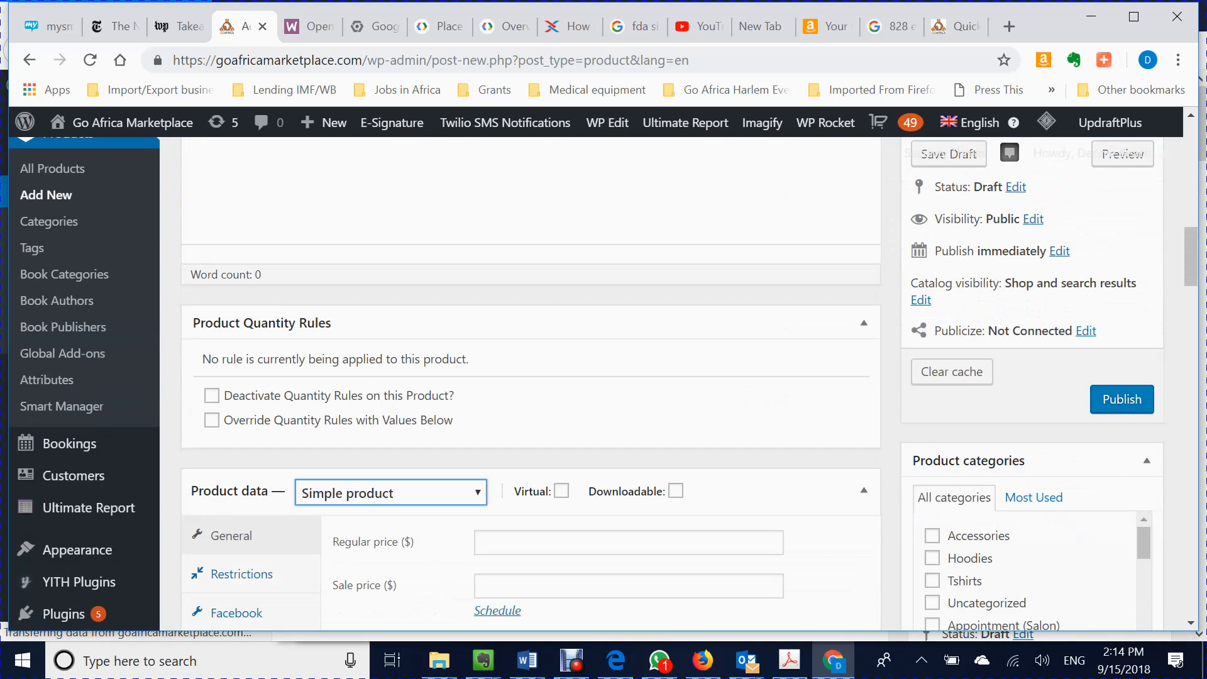
{"action": "scroll", "coordinate": [291, 453], "scroll_direction": "down", "scroll_amount": 3}
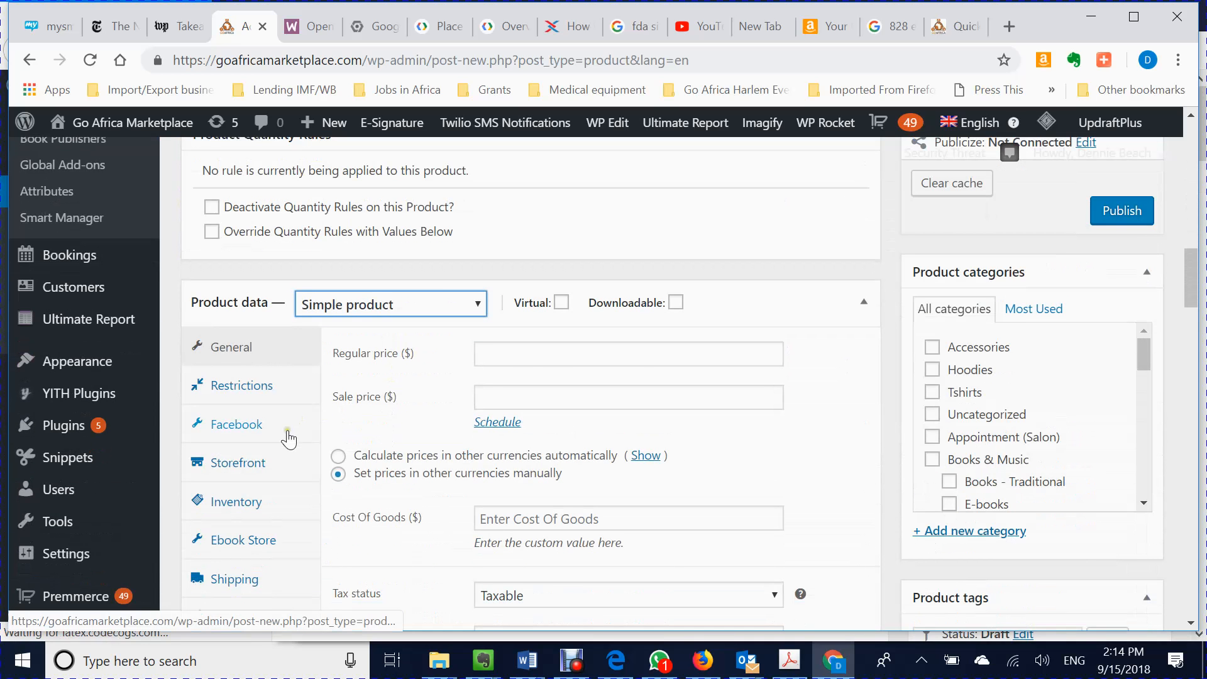
{"action": "scroll", "coordinate": [291, 453], "scroll_direction": "down", "scroll_amount": 6}
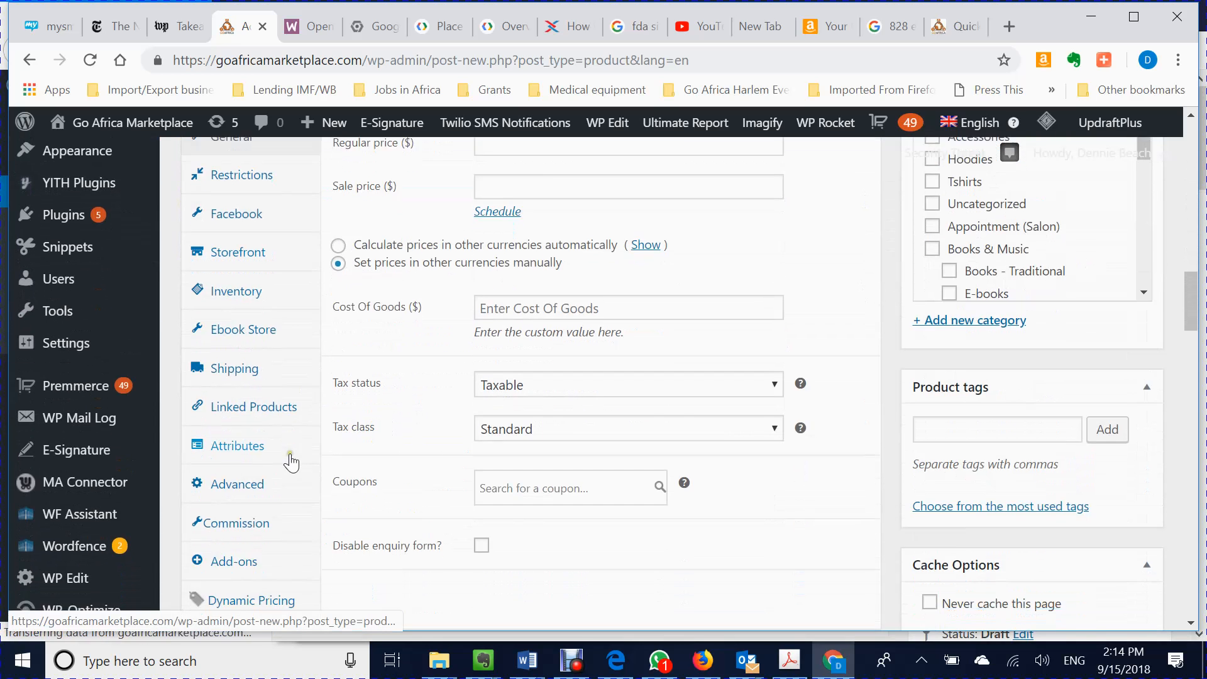
{"action": "scroll", "coordinate": [291, 464], "scroll_direction": "up", "scroll_amount": 3}
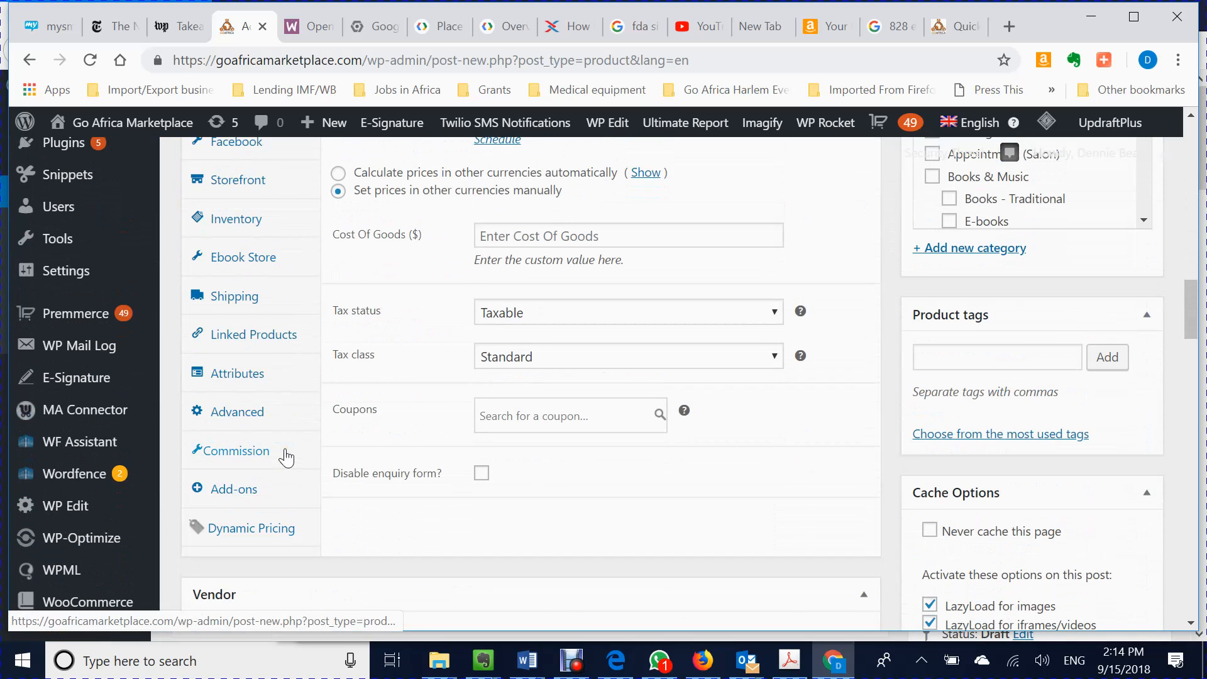
{"action": "scroll", "coordinate": [291, 452], "scroll_direction": "up", "scroll_amount": 5}
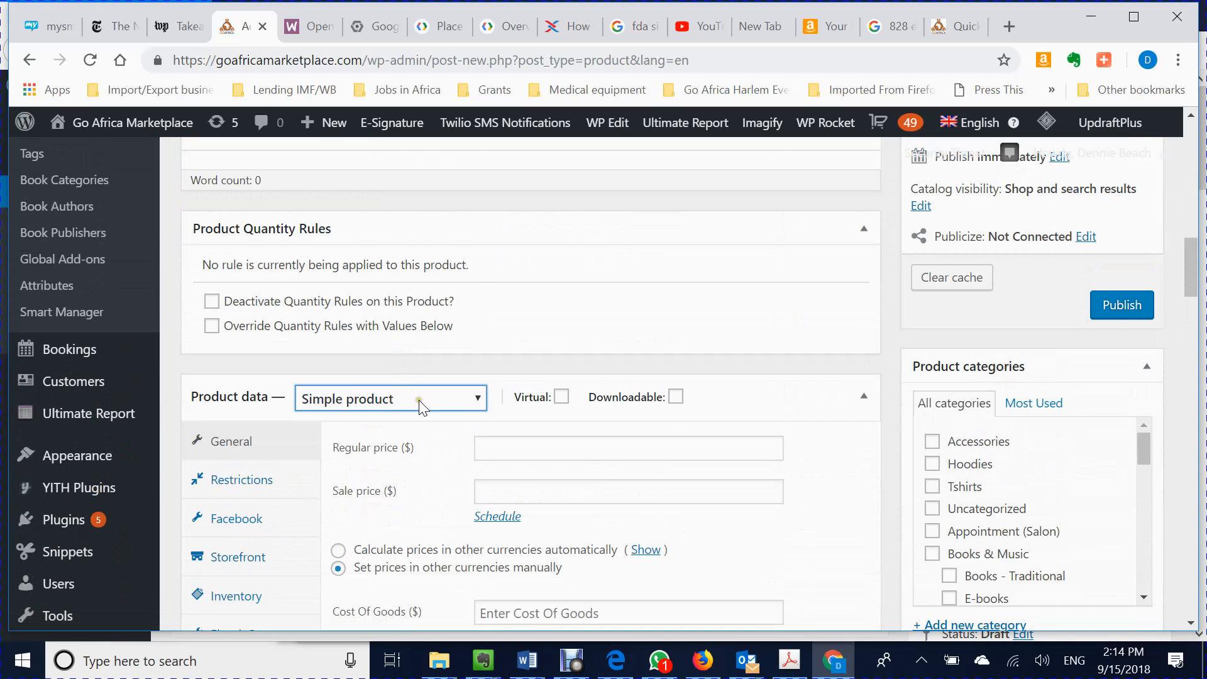
{"action": "left_click", "coordinate": [417, 398]}
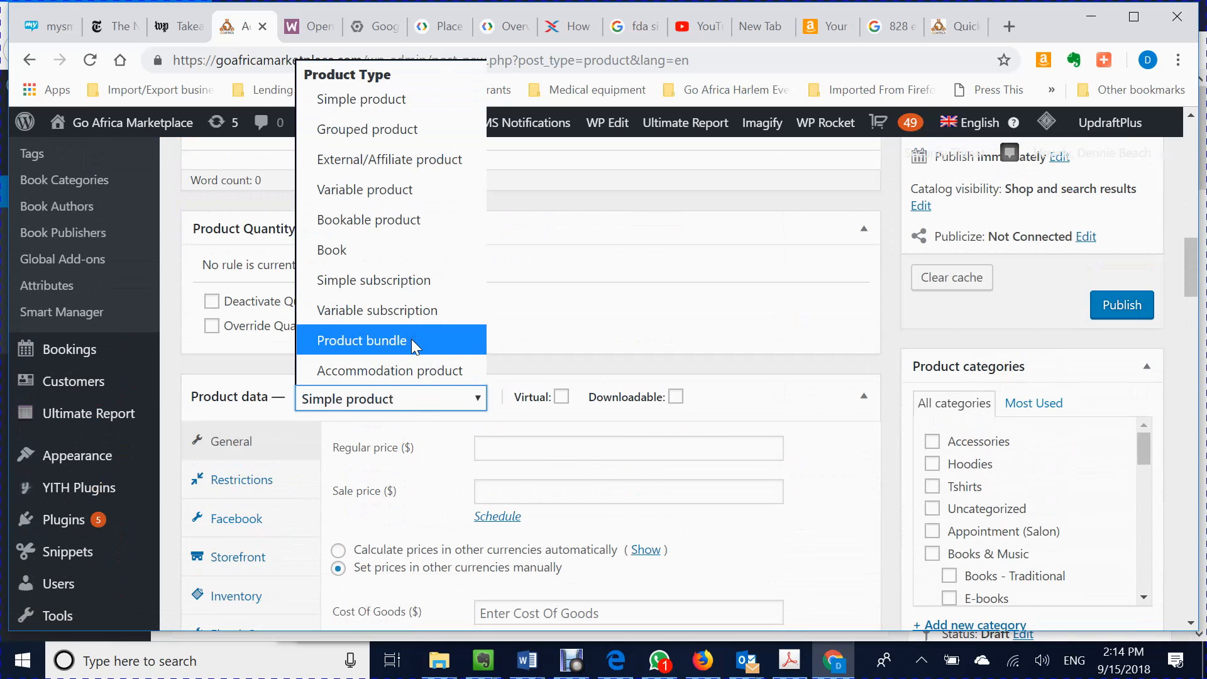
{"action": "left_click", "coordinate": [413, 341]}
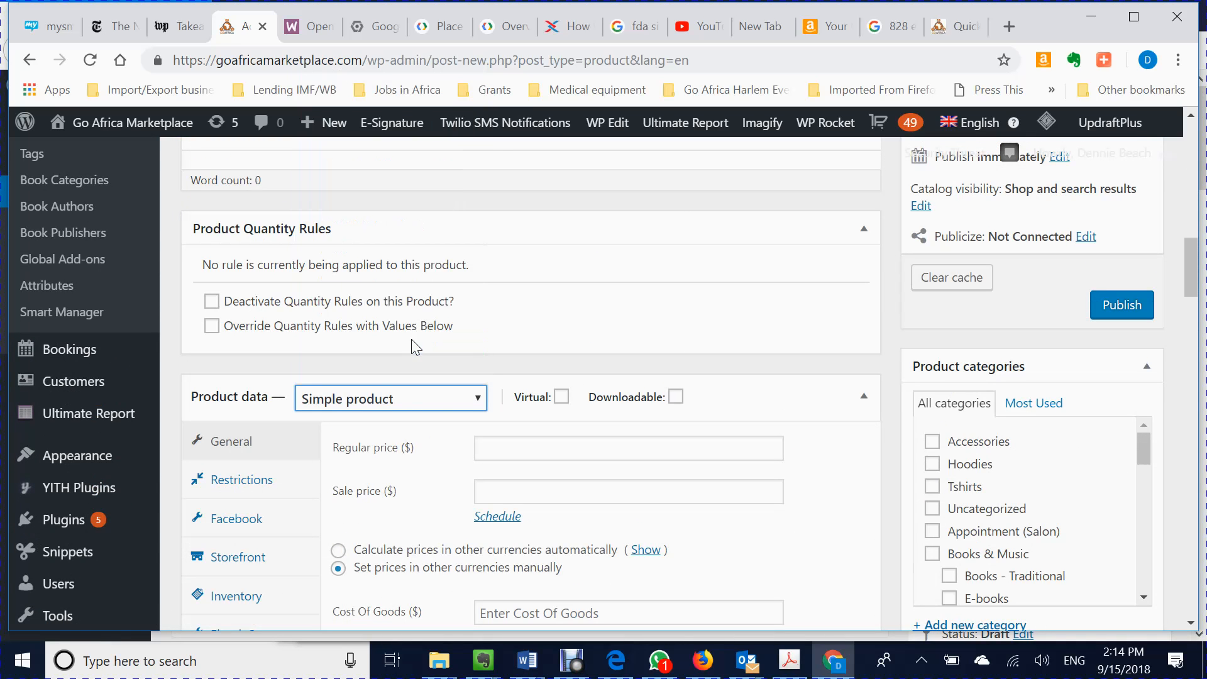
Set the bundle's prices in other currencies to be calculated automatically and go to its regular price entry.
{"action": "scroll", "coordinate": [429, 448], "scroll_direction": "down", "scroll_amount": 5}
{"action": "scroll", "coordinate": [432, 448], "scroll_direction": "up", "scroll_amount": 3}
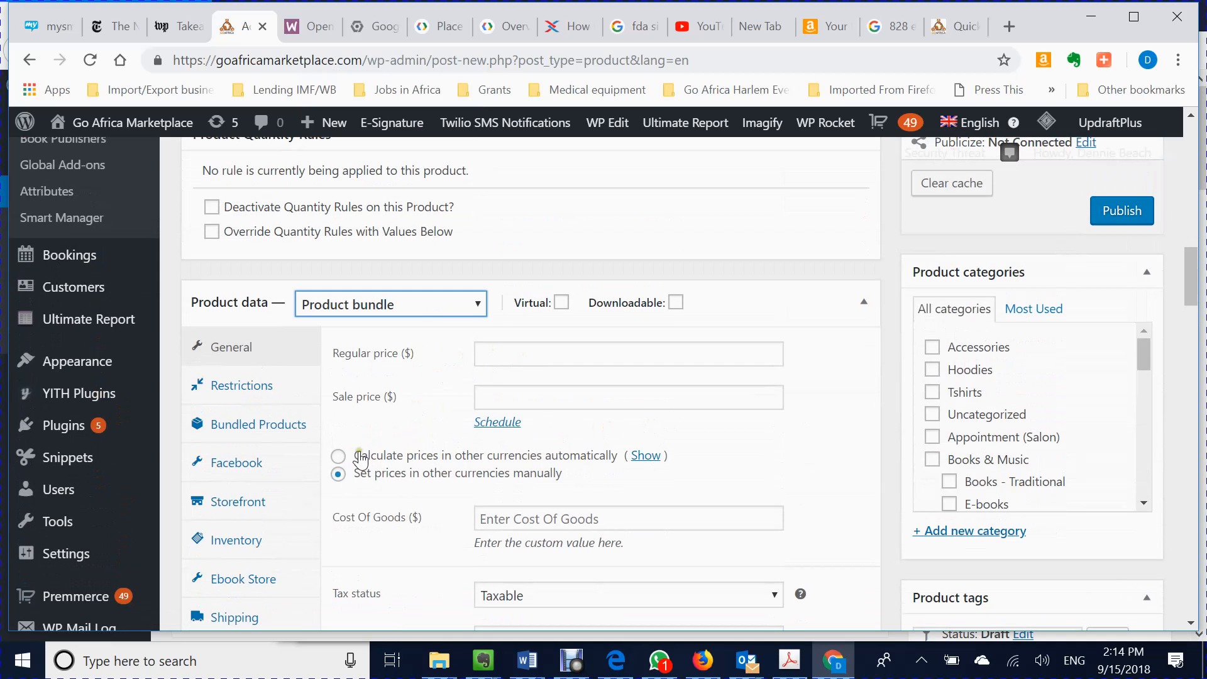
{"action": "left_click", "coordinate": [338, 456]}
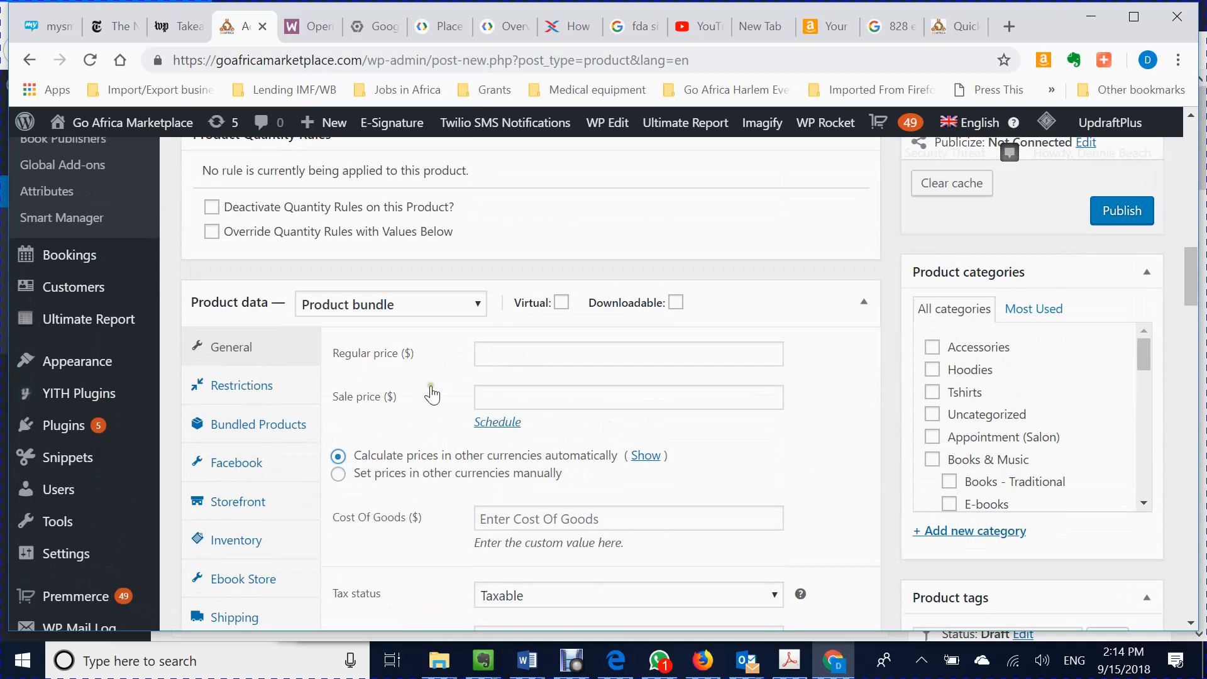
{"action": "left_click", "coordinate": [521, 347]}
{"action": "left_click", "coordinate": [522, 352]}
Open the Bundled Products settings of the product bundle.
{"action": "scroll", "coordinate": [585, 395], "scroll_direction": "down", "scroll_amount": 1}
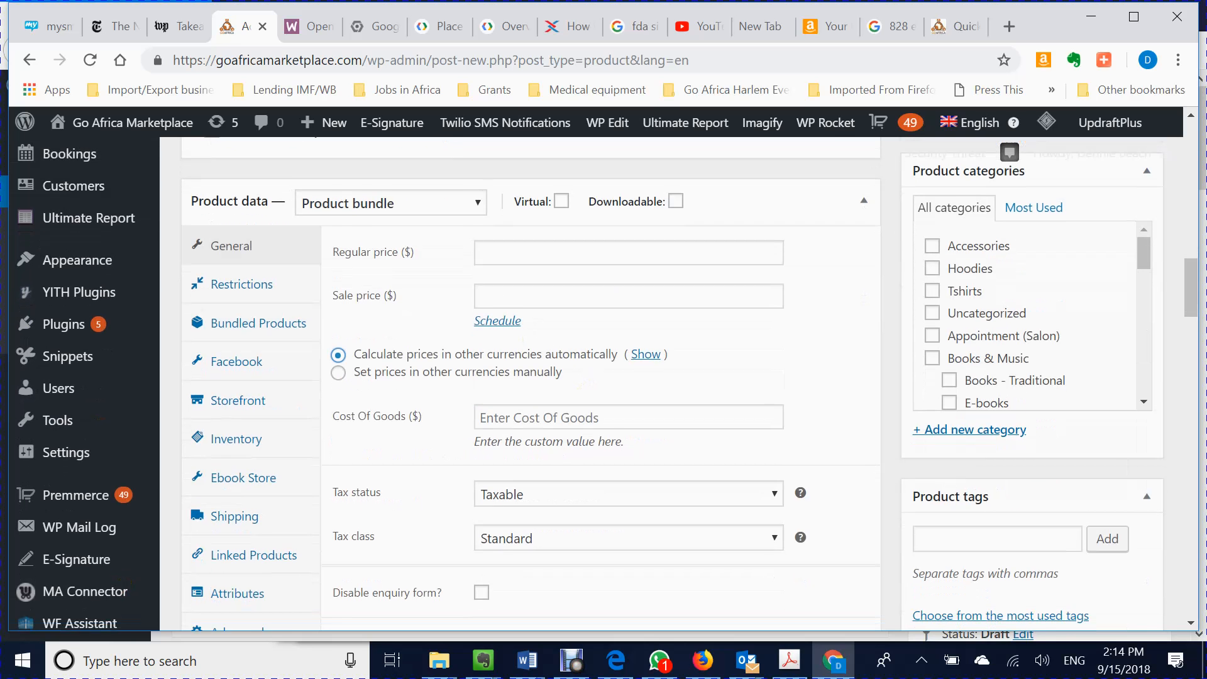
{"action": "scroll", "coordinate": [477, 415], "scroll_direction": "down", "scroll_amount": 1}
{"action": "scroll", "coordinate": [444, 420], "scroll_direction": "down", "scroll_amount": 1}
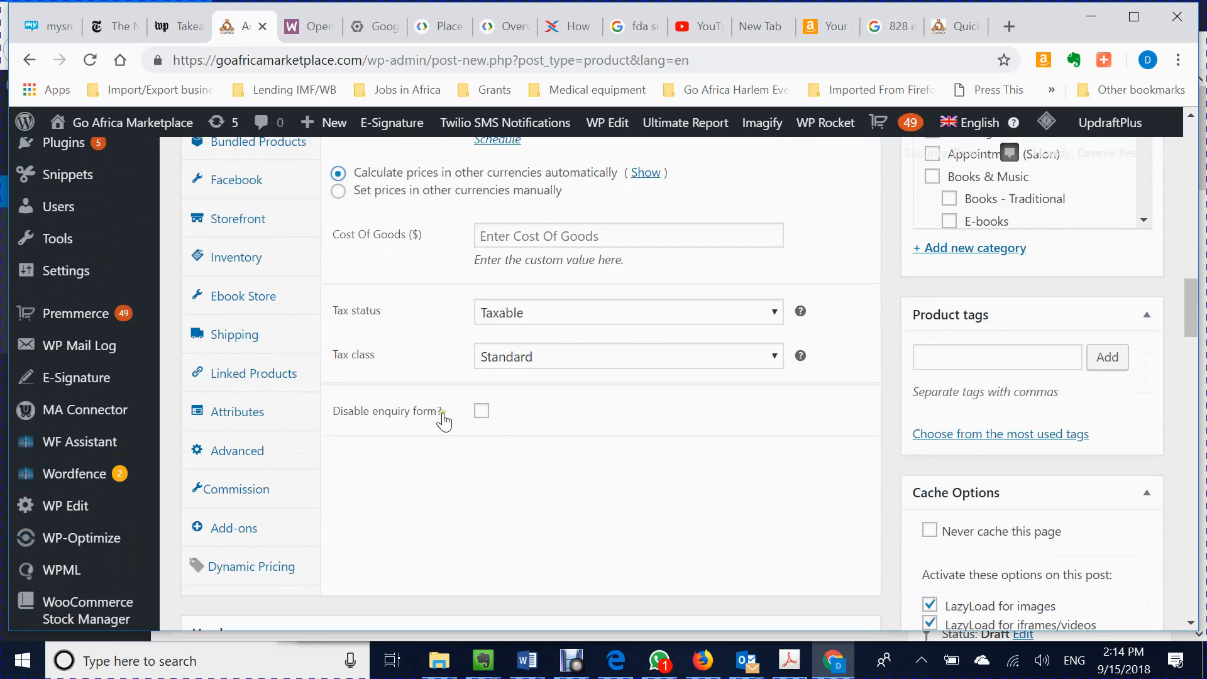
{"action": "scroll", "coordinate": [351, 459], "scroll_direction": "up", "scroll_amount": 2}
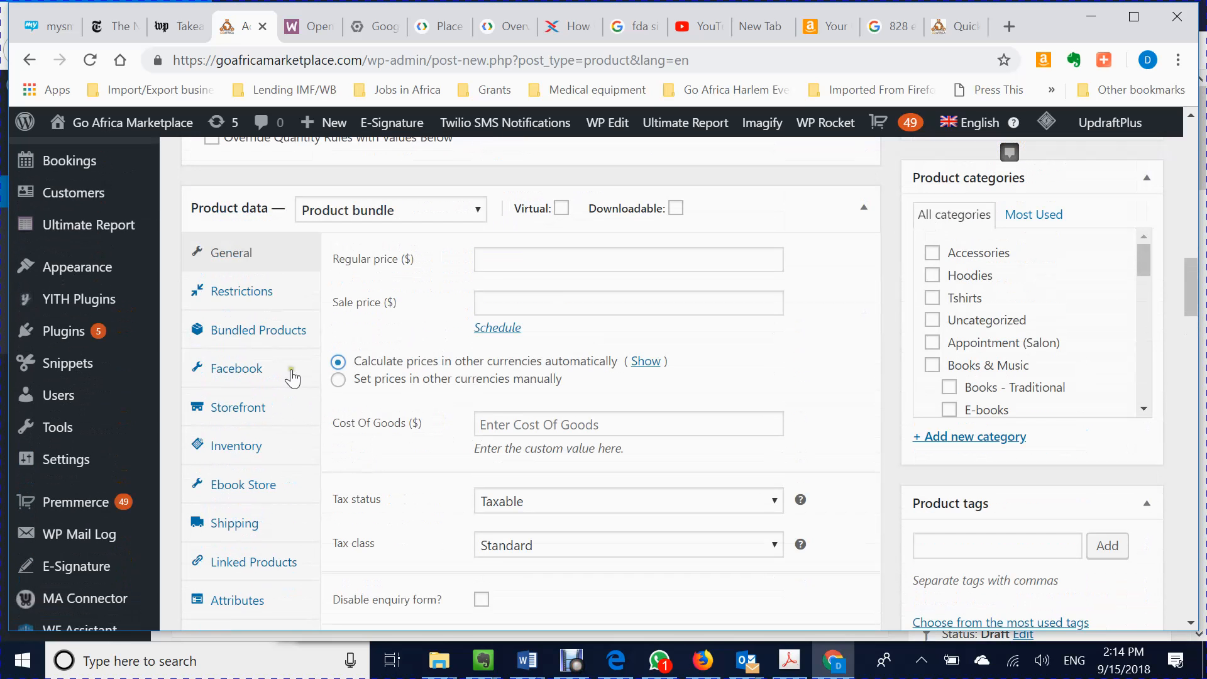
{"action": "left_click", "coordinate": [266, 335]}
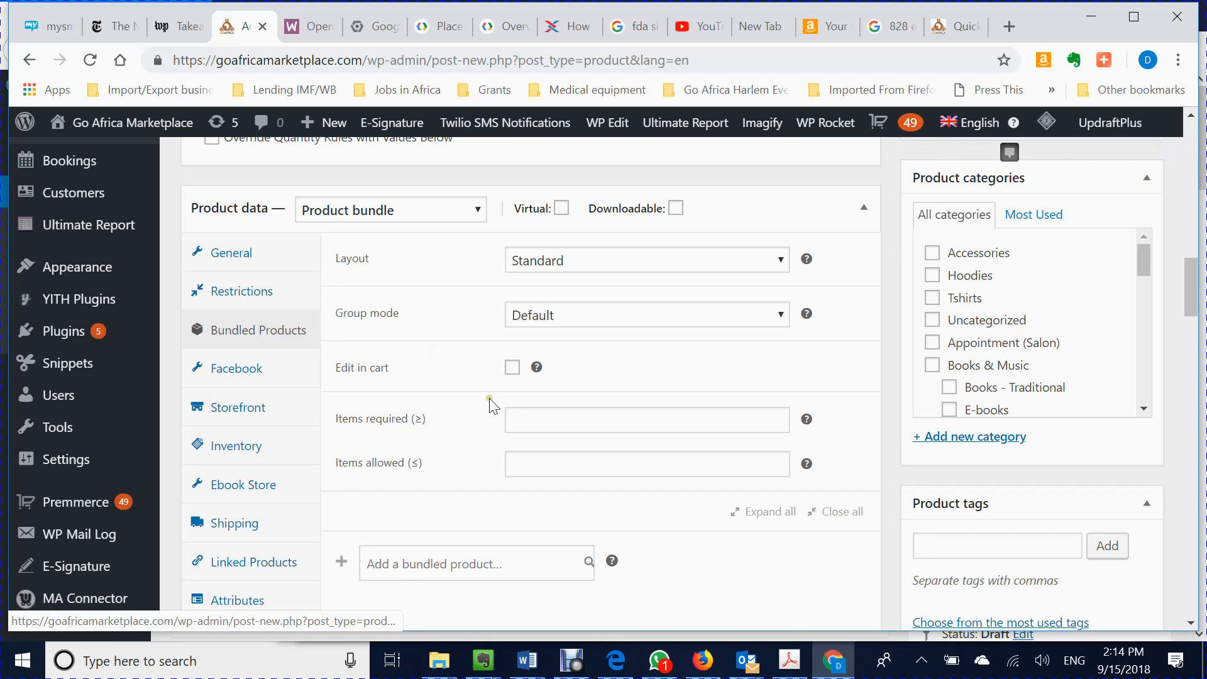
{"action": "scroll", "coordinate": [491, 407], "scroll_direction": "down", "scroll_amount": 1}
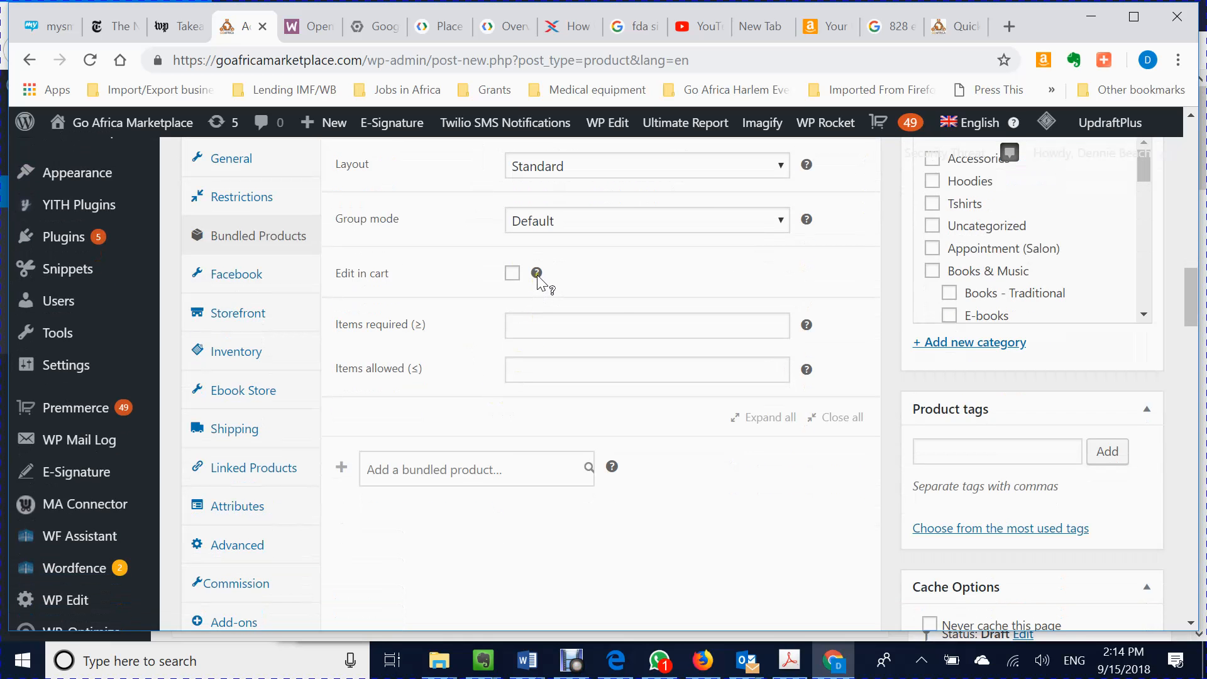
{"action": "mouse_move", "coordinate": [538, 279]}
Search for "go afr" and add Go Africa Coffee 1lb Bag (Whole Bean) Dark Roast (GAN-COF16oz) as a bundled product.
{"action": "scroll", "coordinate": [604, 364], "scroll_direction": "down", "scroll_amount": 2}
{"action": "left_click", "coordinate": [479, 371]}
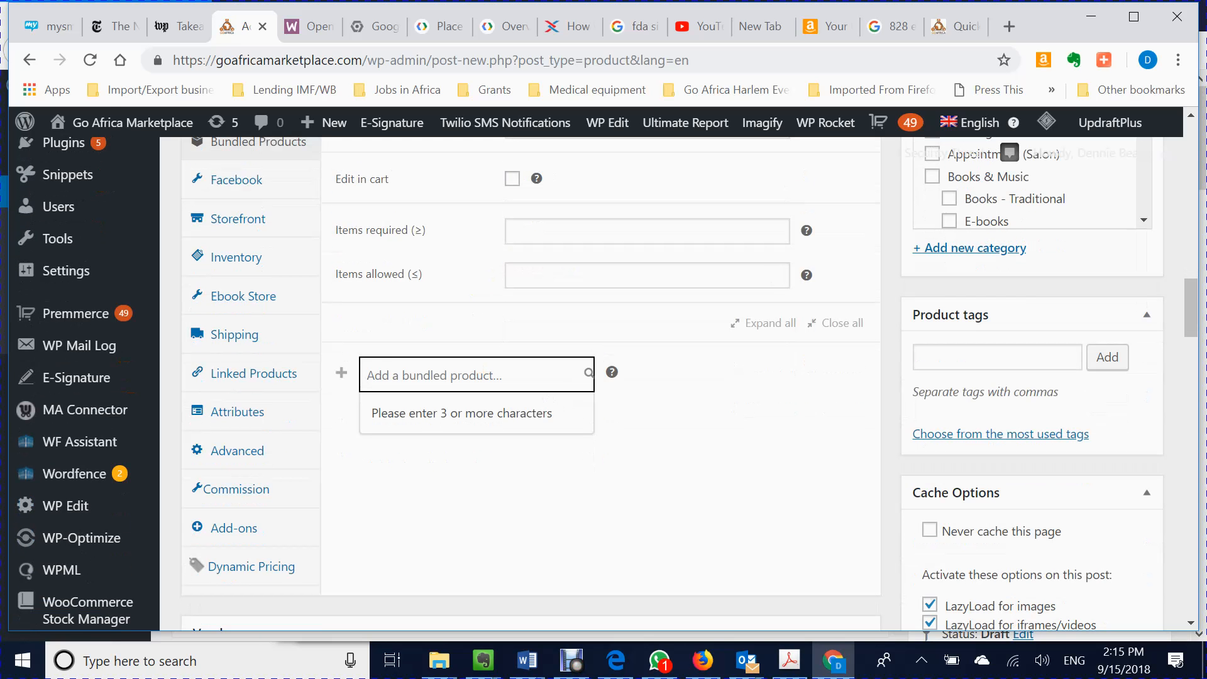
{"action": "type", "text": "go"}
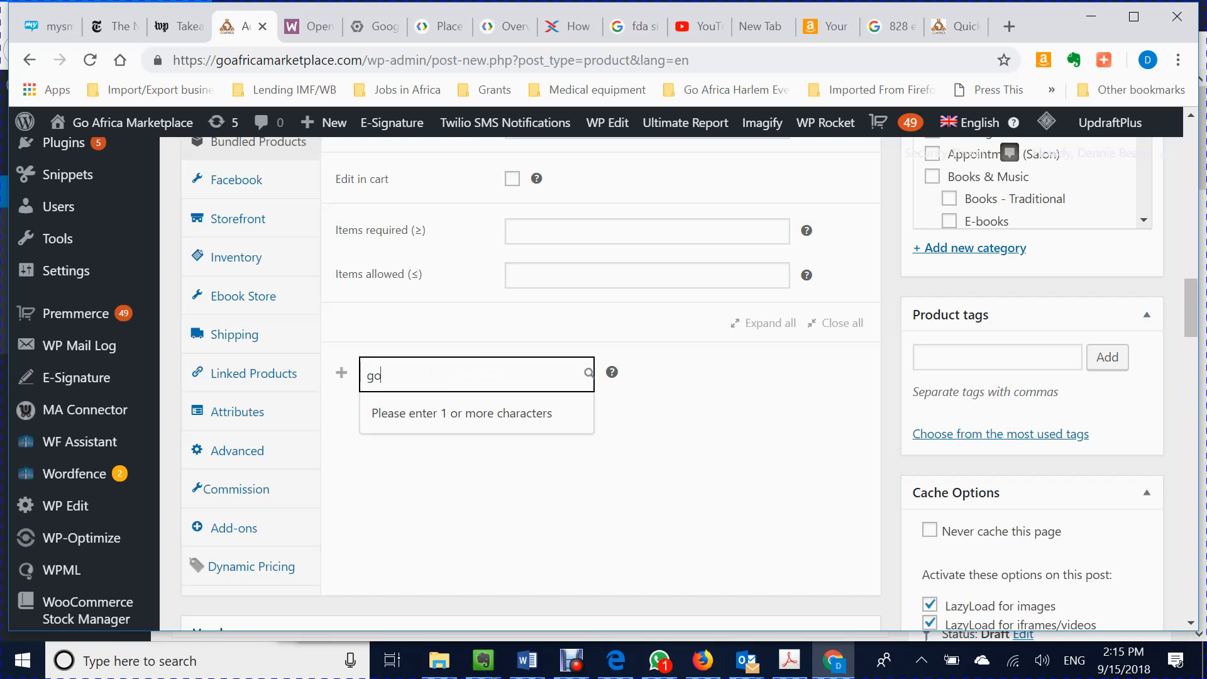
{"action": "type", "text": " a"}
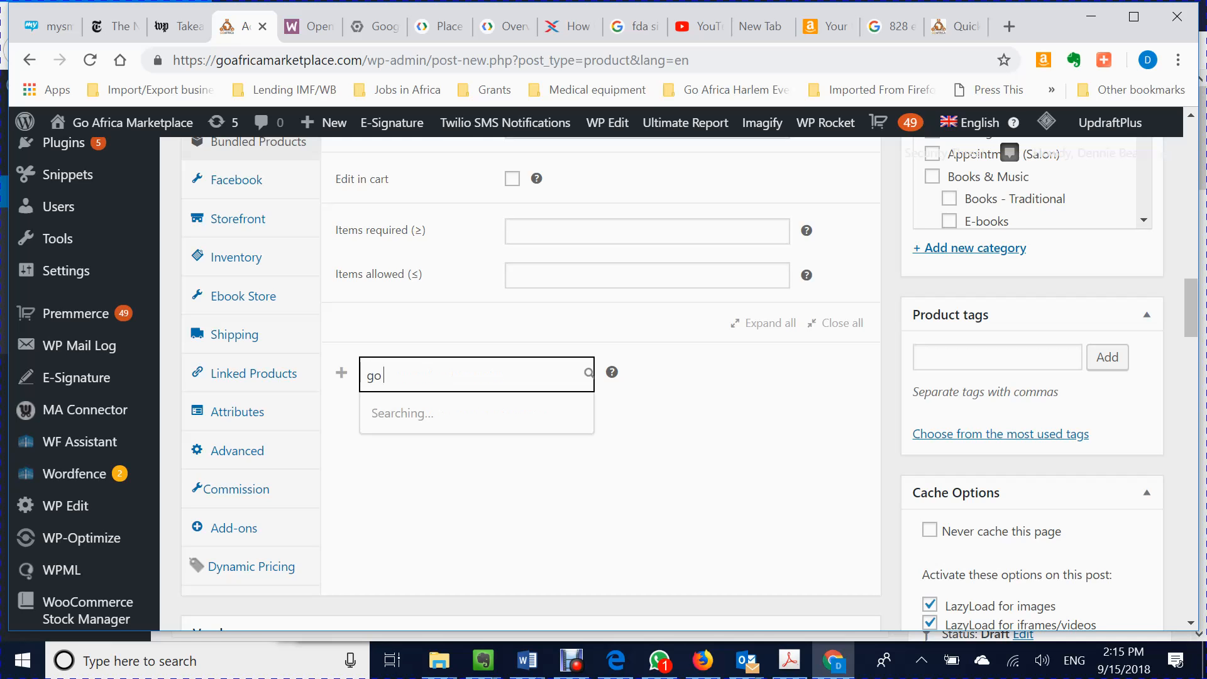
{"action": "type", "text": "fr"}
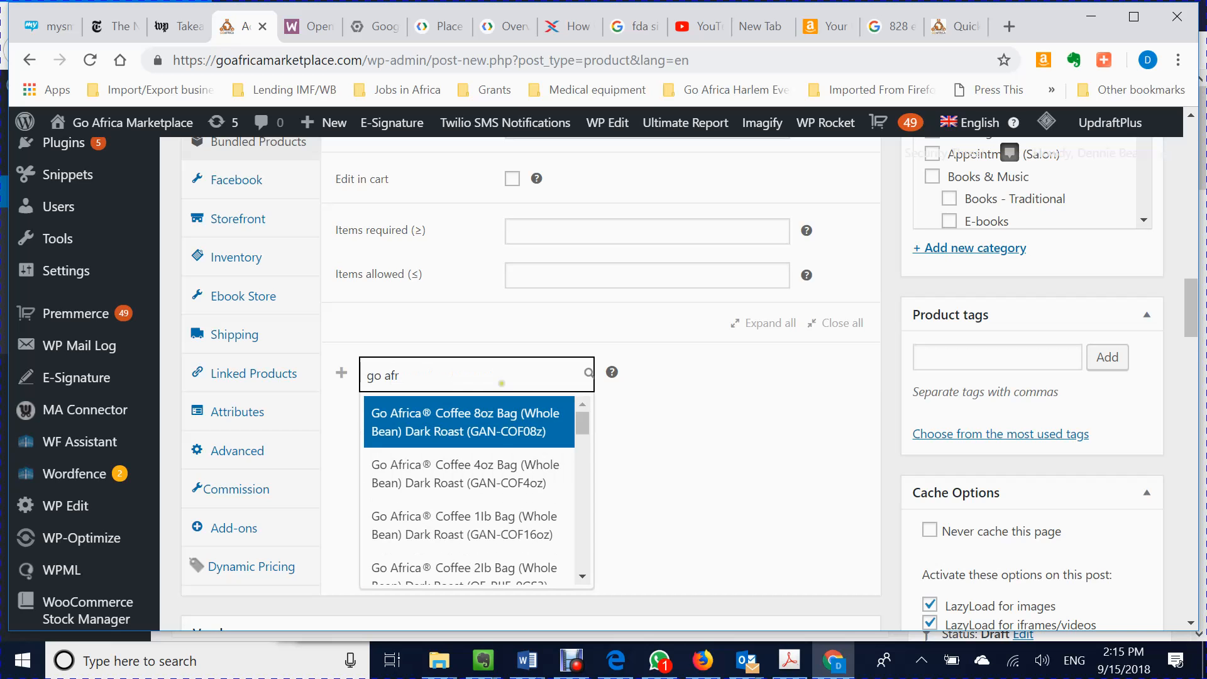
{"action": "scroll", "coordinate": [519, 447], "scroll_direction": "down", "scroll_amount": 2}
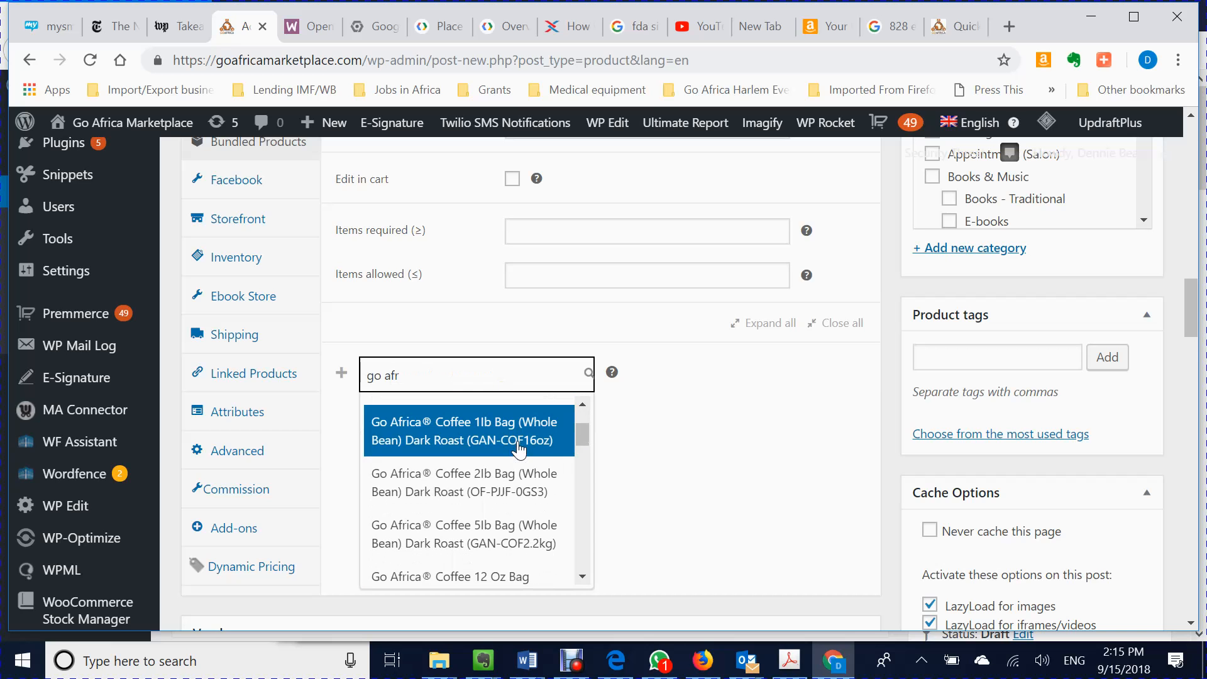
{"action": "scroll", "coordinate": [519, 447], "scroll_direction": "down", "scroll_amount": 2}
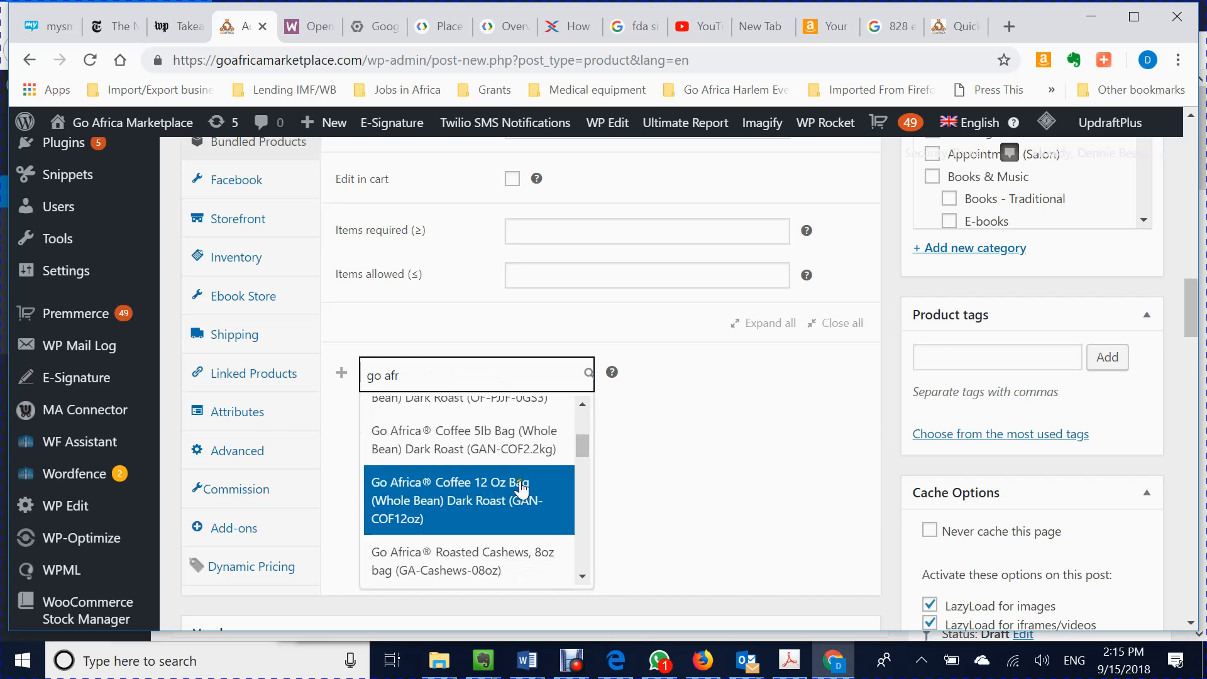
{"action": "scroll", "coordinate": [518, 462], "scroll_direction": "up", "scroll_amount": 2}
{"action": "left_click", "coordinate": [529, 443]}
{"action": "left_click", "coordinate": [529, 442]}
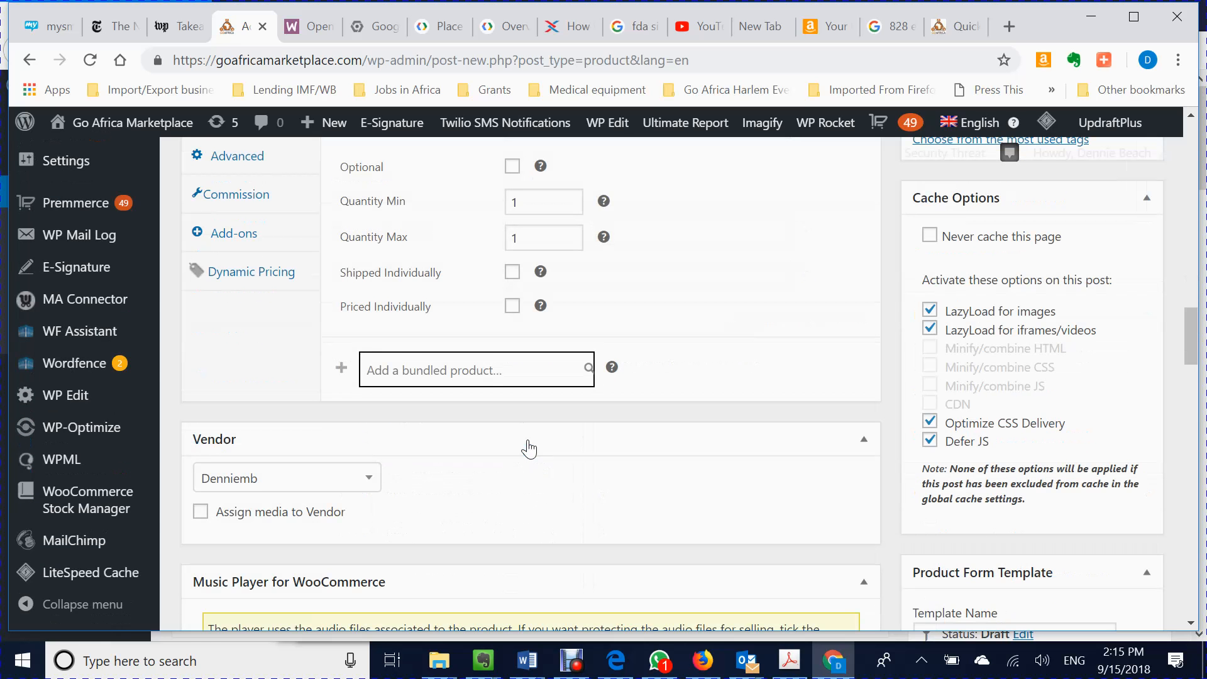
Set the maximum quantity of the bundled 1lb coffee bag to 5.
{"action": "scroll", "coordinate": [648, 432], "scroll_direction": "up", "scroll_amount": 1}
{"action": "scroll", "coordinate": [648, 433], "scroll_direction": "up", "scroll_amount": 3}
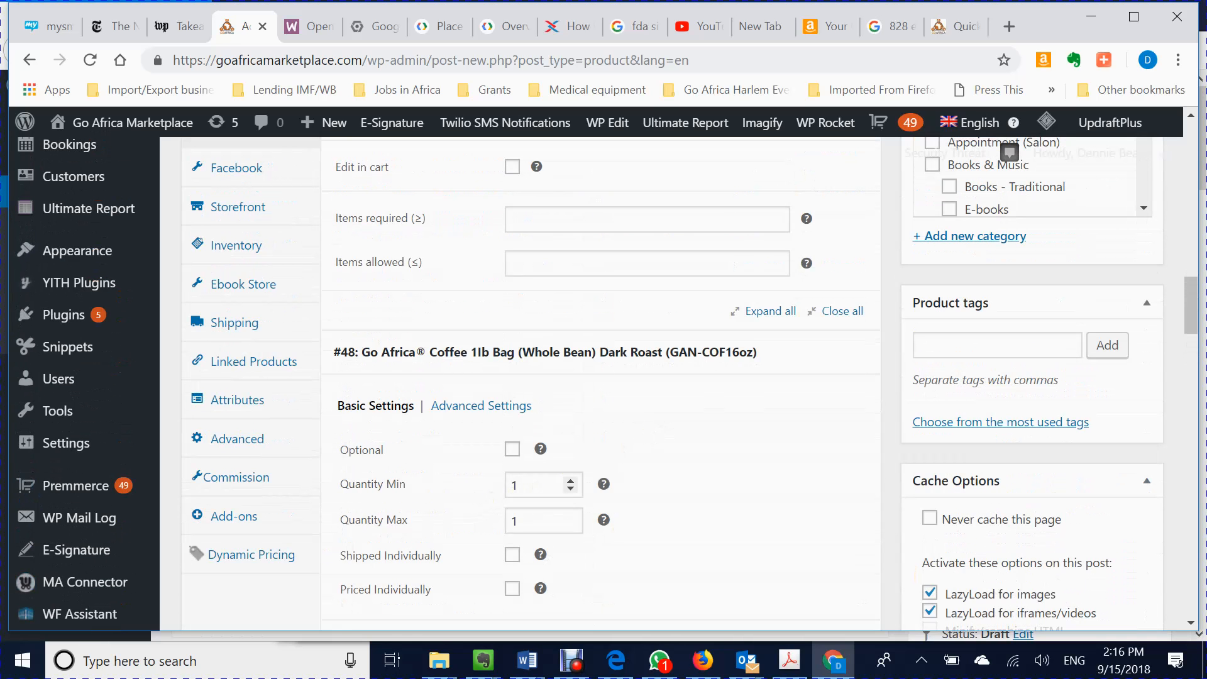
{"action": "scroll", "coordinate": [535, 488], "scroll_direction": "down", "scroll_amount": 1}
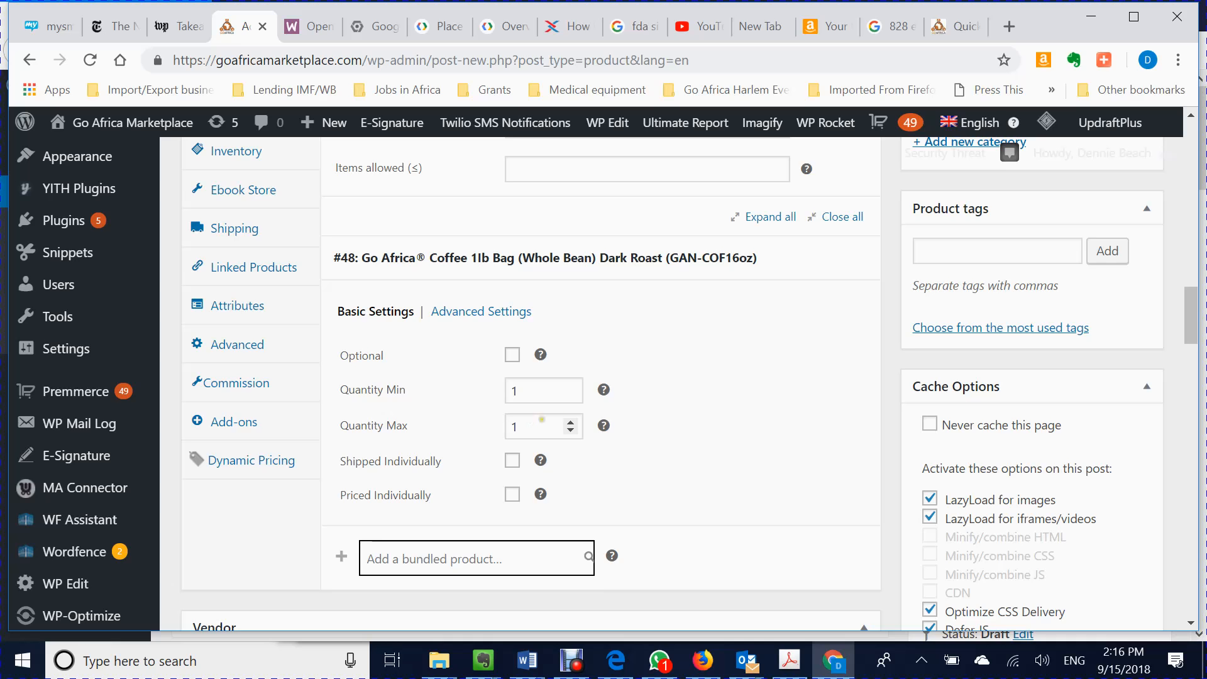
{"action": "triple_click", "coordinate": [570, 421]}
{"action": "left_click", "coordinate": [570, 421]}
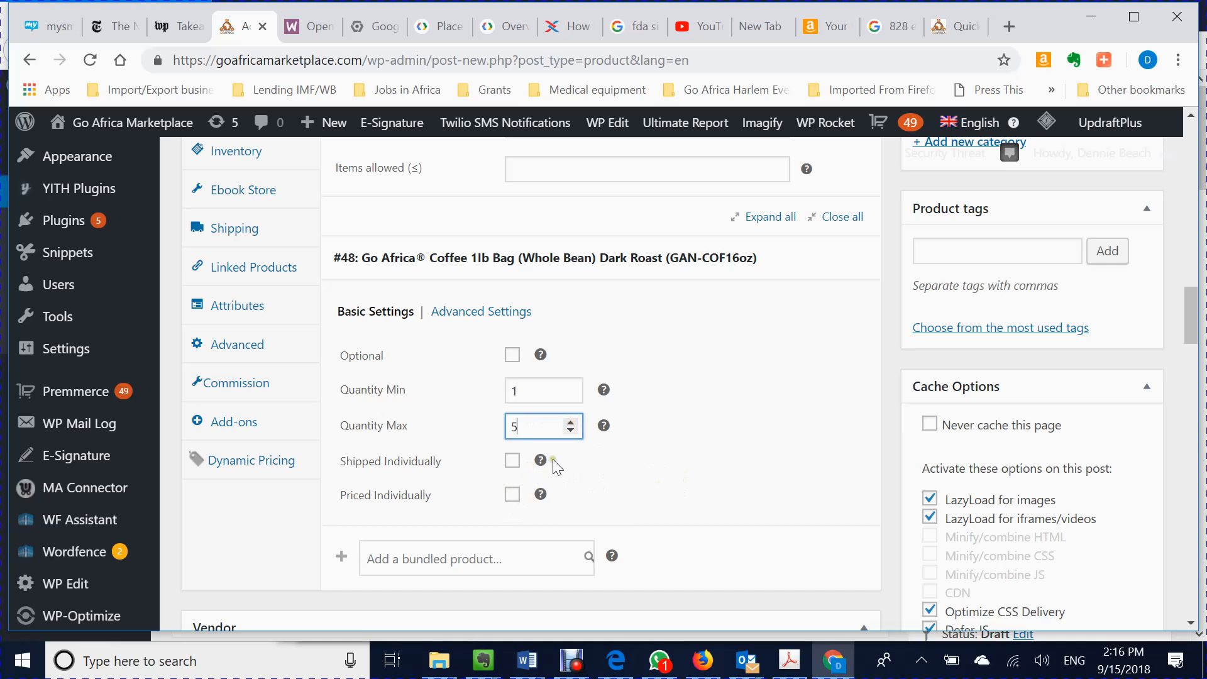
{"action": "mouse_move", "coordinate": [541, 461]}
{"action": "left_click", "coordinate": [512, 496]}
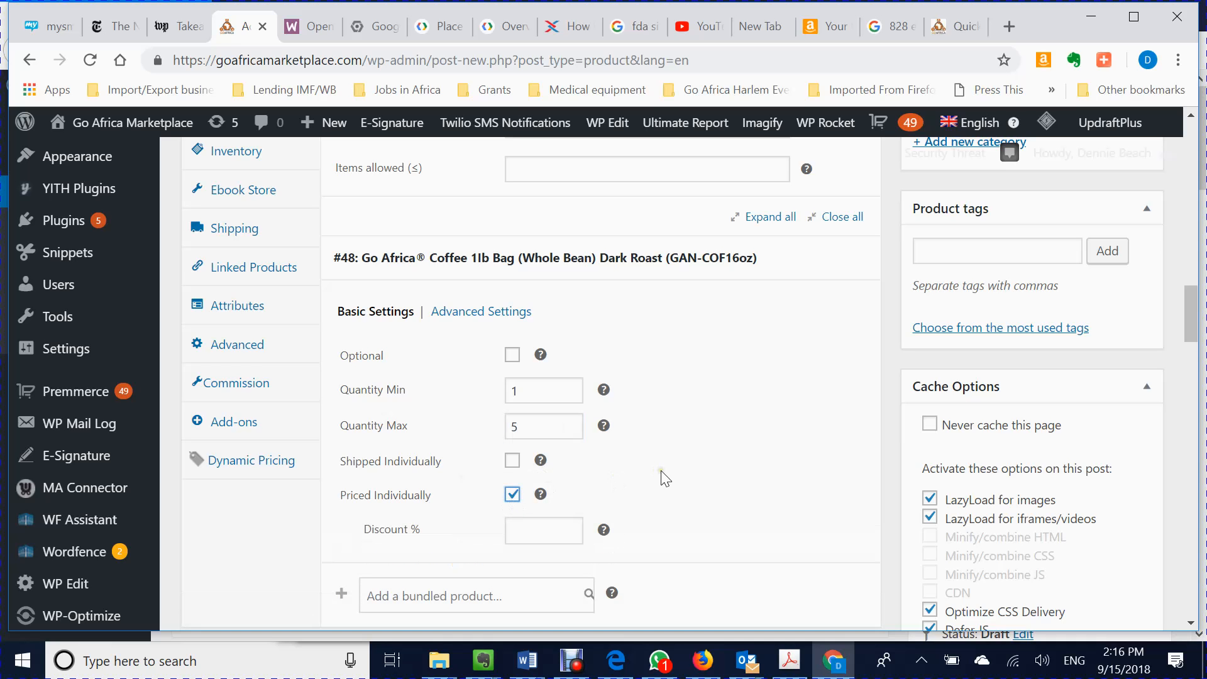
{"action": "scroll", "coordinate": [661, 477], "scroll_direction": "down", "scroll_amount": 1}
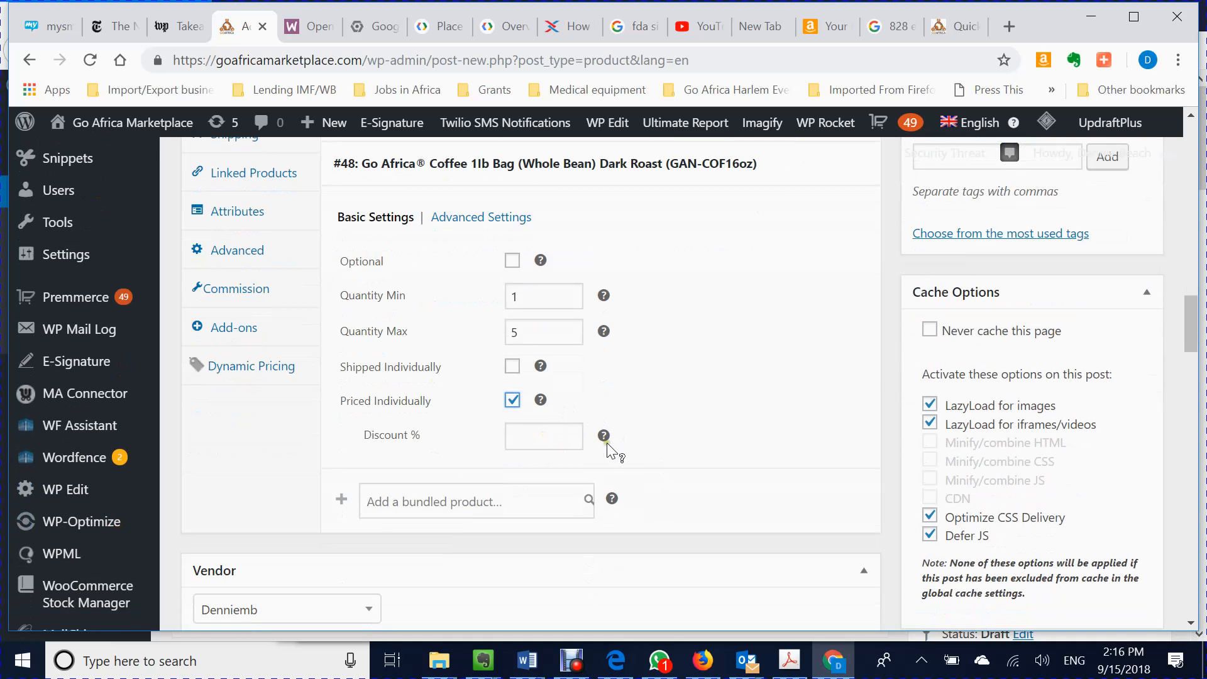
{"action": "mouse_move", "coordinate": [604, 441]}
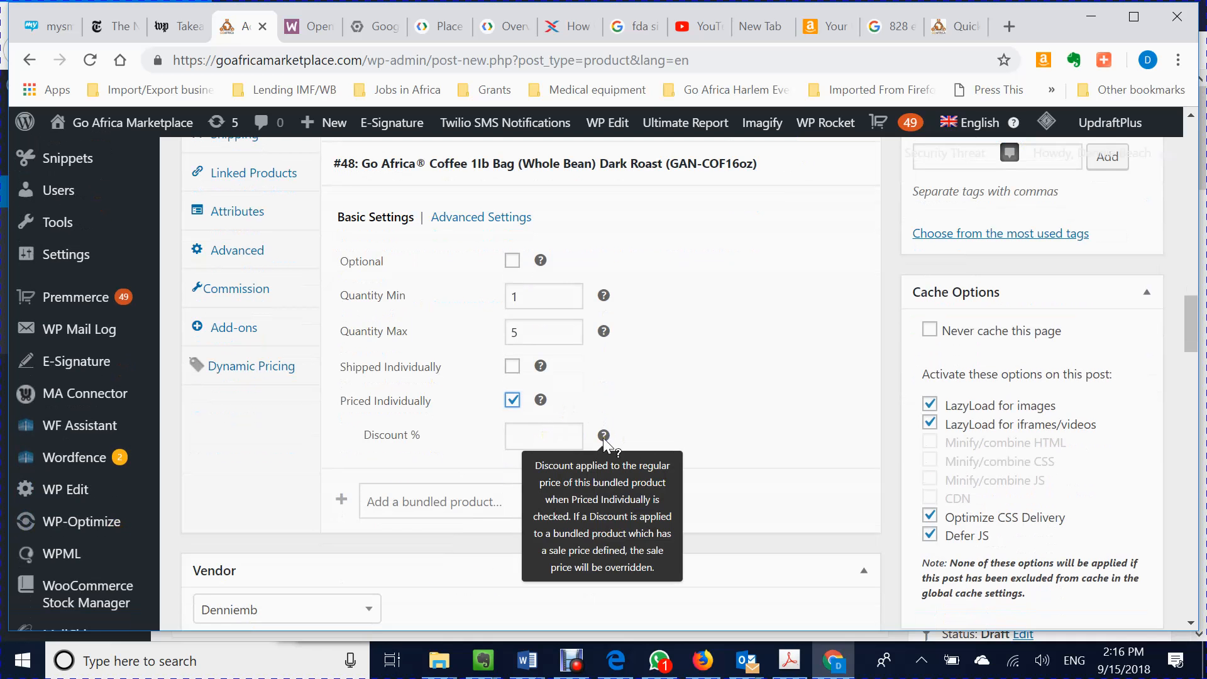
{"action": "left_click", "coordinate": [512, 405]}
{"action": "scroll", "coordinate": [757, 452], "scroll_direction": "up", "scroll_amount": 1}
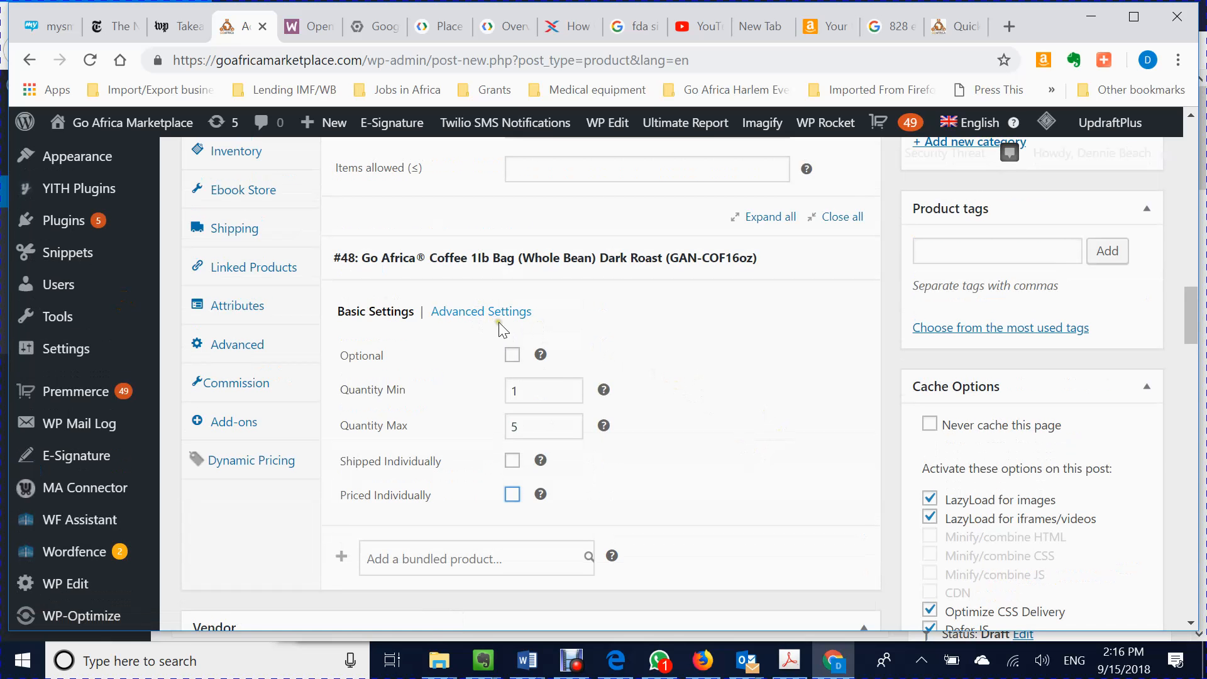
Turn off the bundled coffee bag's visibility in product details, cart/checkout and order details, and return to its basic settings.
{"action": "mouse_move", "coordinate": [543, 356]}
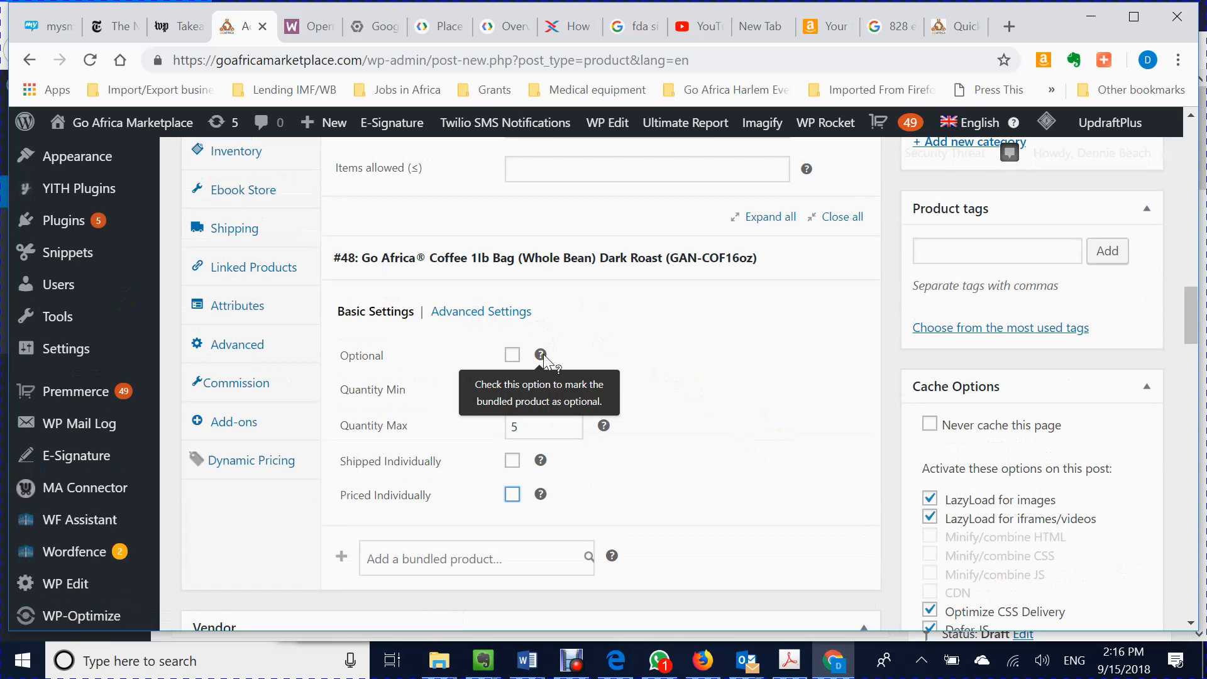
{"action": "left_click", "coordinate": [482, 324]}
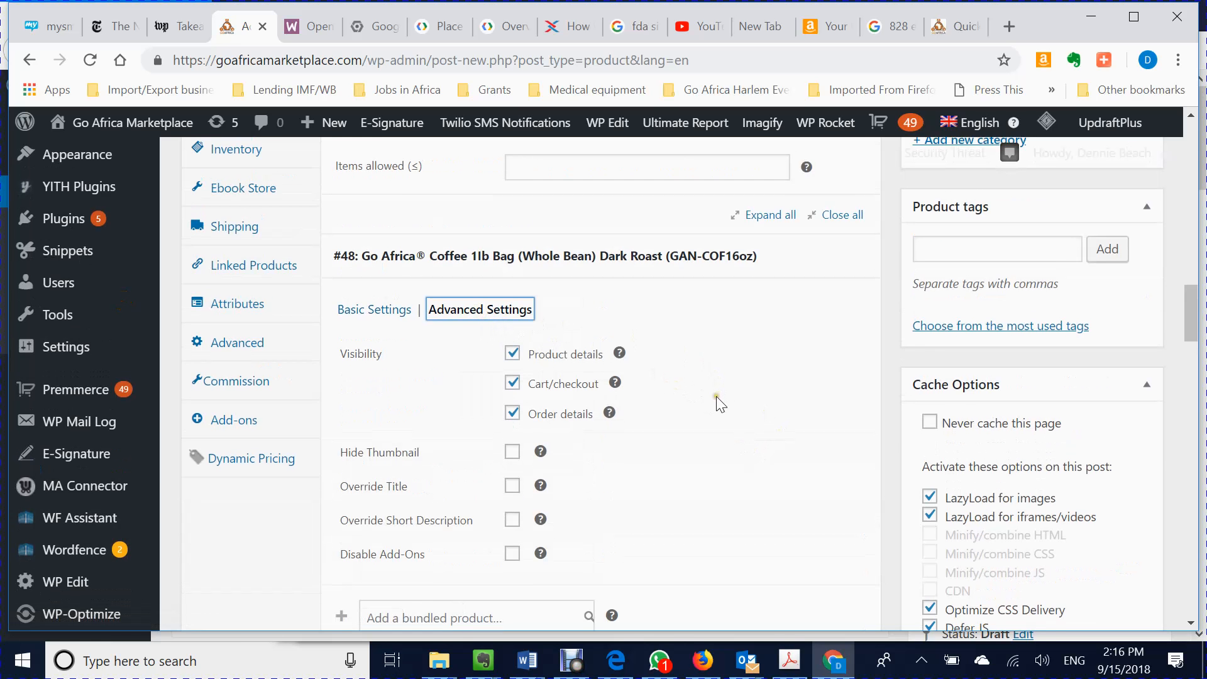
{"action": "scroll", "coordinate": [716, 396], "scroll_direction": "down", "scroll_amount": 1}
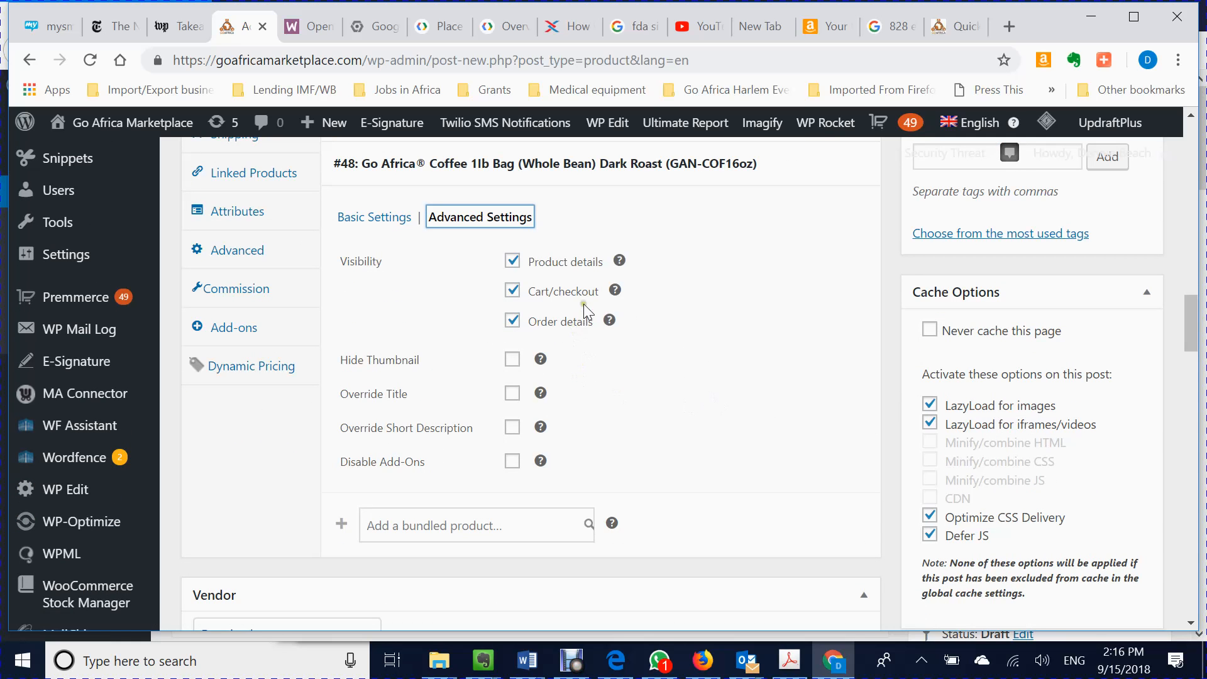
{"action": "left_click", "coordinate": [512, 260]}
{"action": "left_click", "coordinate": [513, 292]}
{"action": "left_click", "coordinate": [512, 322]}
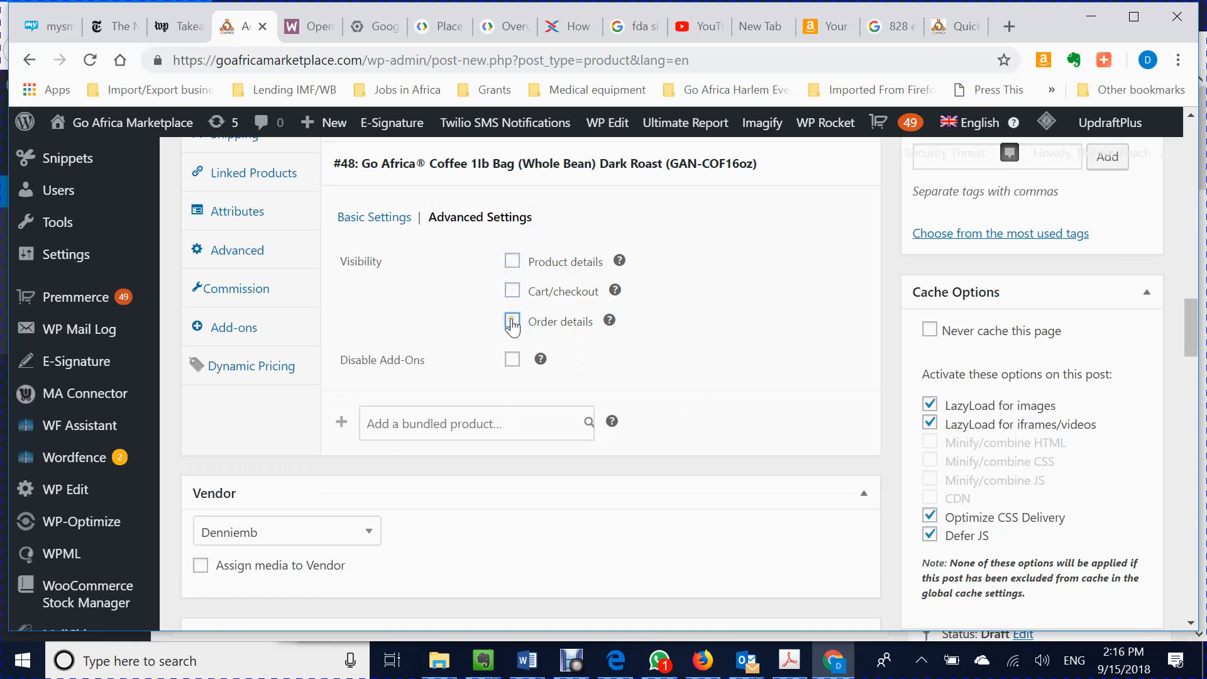
{"action": "left_click", "coordinate": [389, 221]}
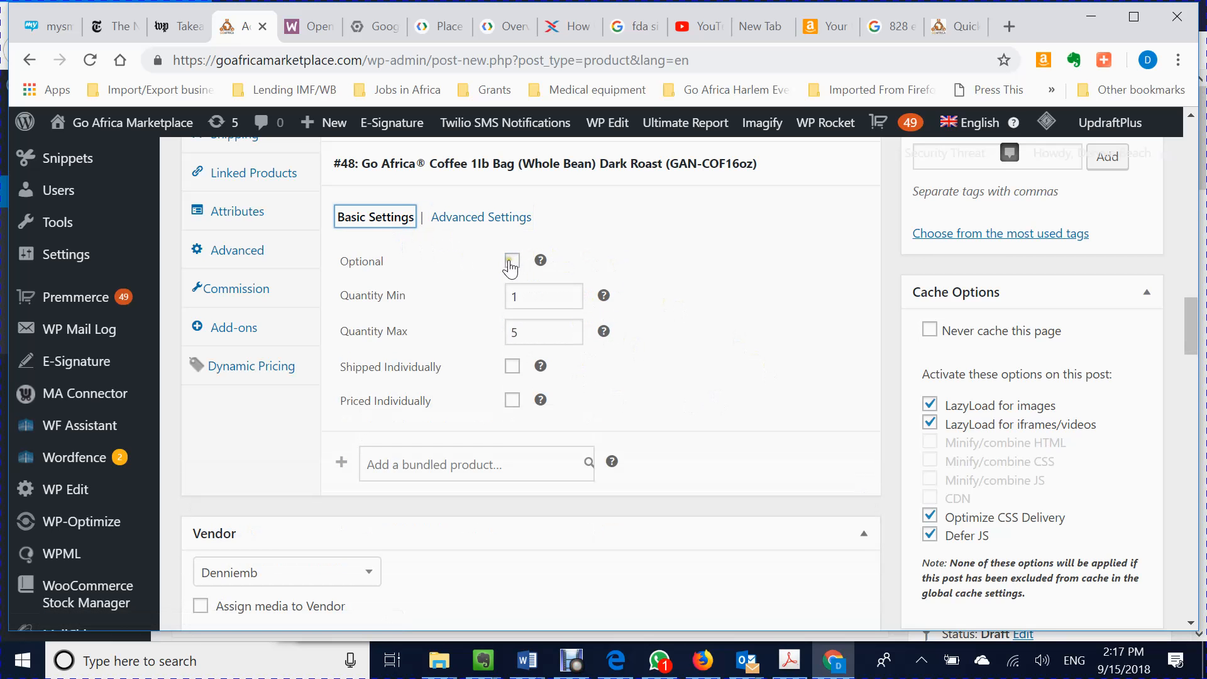
{"action": "left_click", "coordinate": [540, 264]}
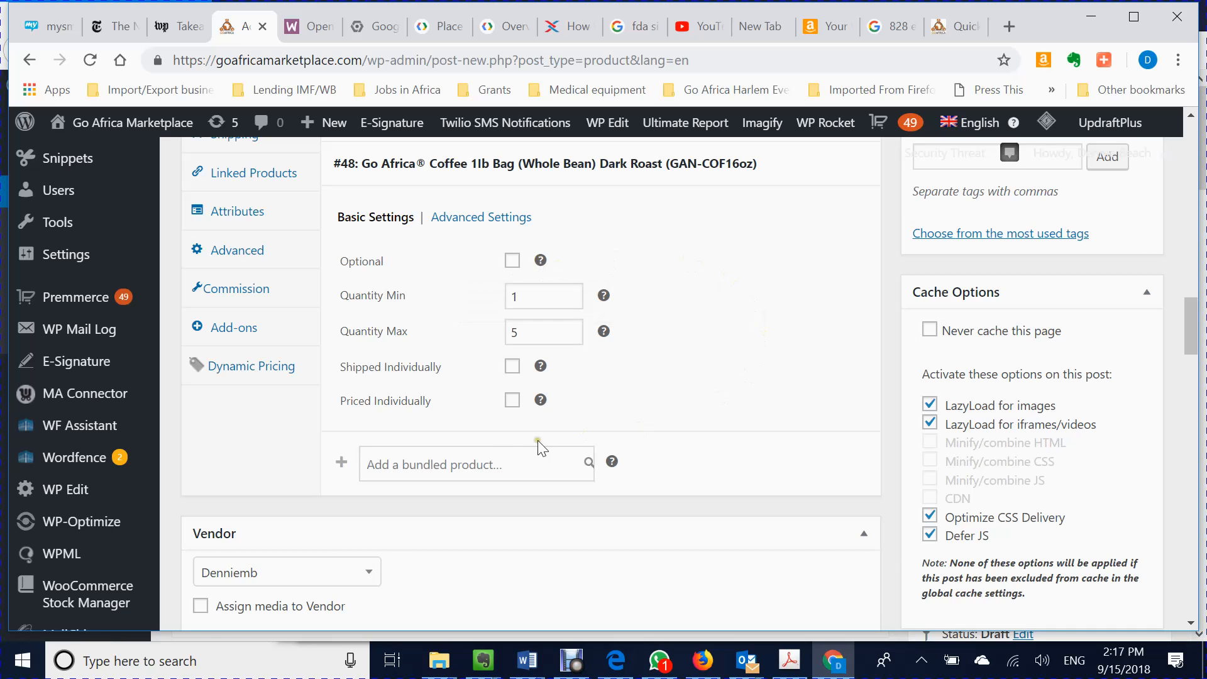
Search for "tea" and add Go Africa Kinkéliba Herbal Tea by Moriba (GA-Kinkéliba-20-bags) as a bundled product.
{"action": "left_click", "coordinate": [489, 459]}
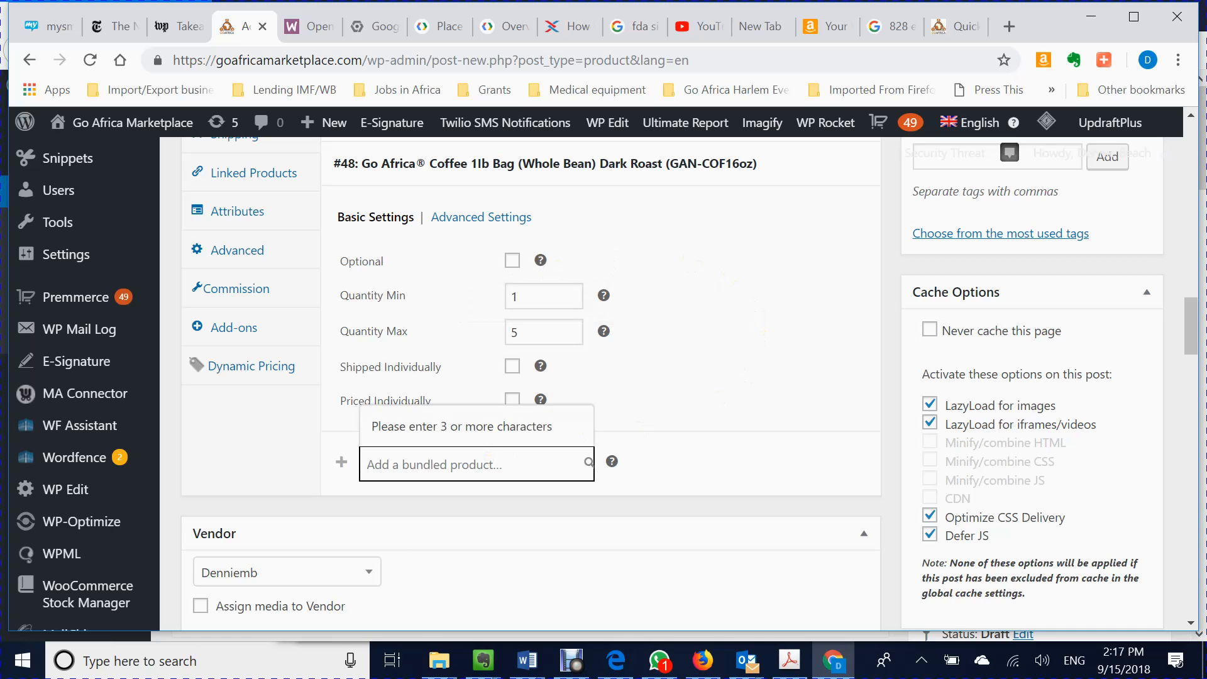
{"action": "type", "text": "tea"}
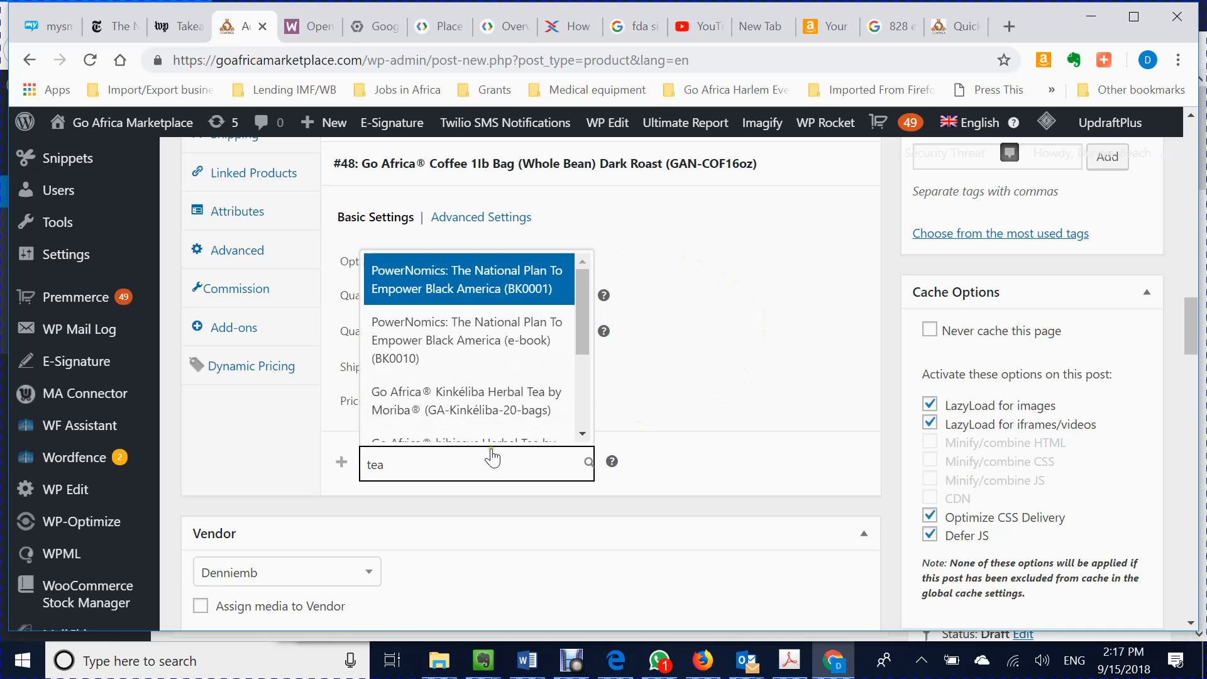
{"action": "left_click", "coordinate": [501, 400]}
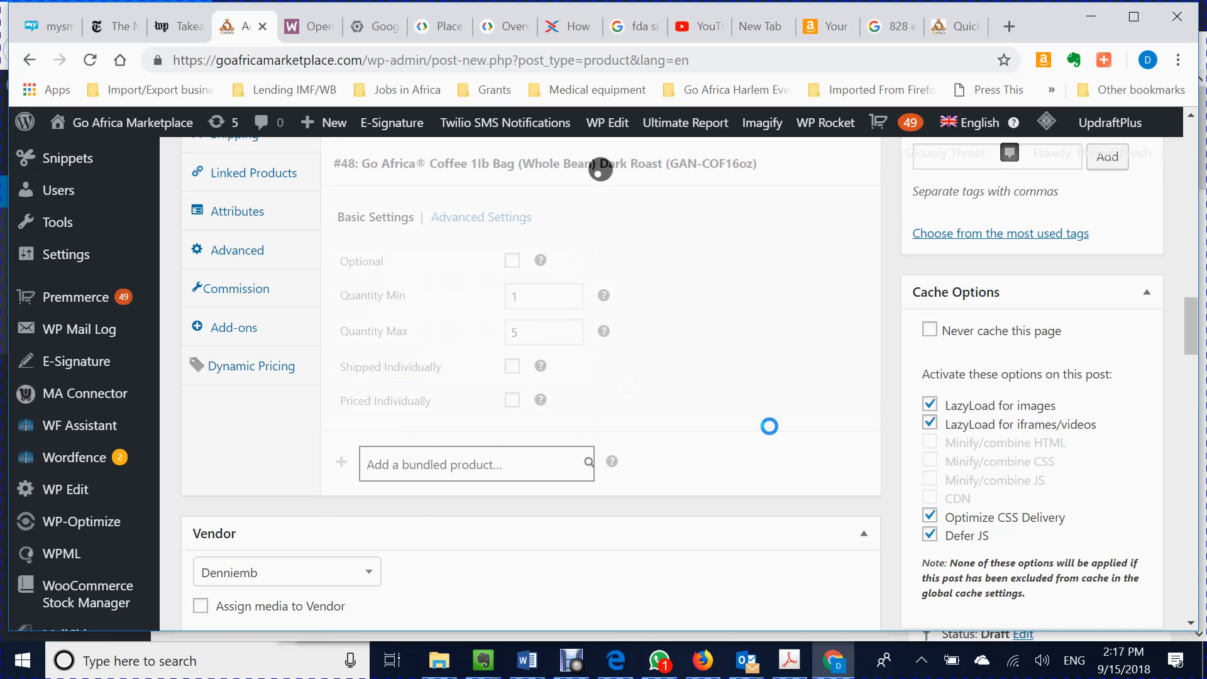
{"action": "scroll", "coordinate": [769, 426], "scroll_direction": "down", "scroll_amount": 6}
{"action": "scroll", "coordinate": [769, 426], "scroll_direction": "up", "scroll_amount": 3}
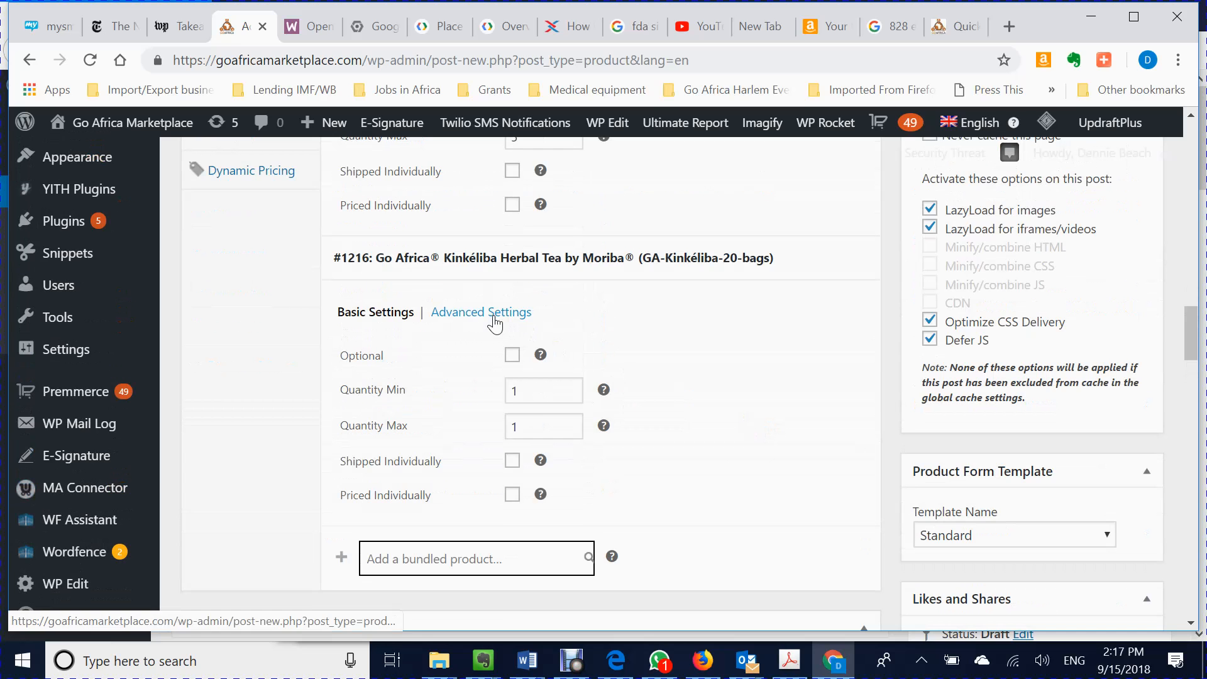
Set the maximum quantity of the bundled Kinkéliba herbal tea to 3.
{"action": "left_click", "coordinate": [541, 425]}
{"action": "left_click", "coordinate": [570, 422]}
{"action": "left_click", "coordinate": [570, 421]}
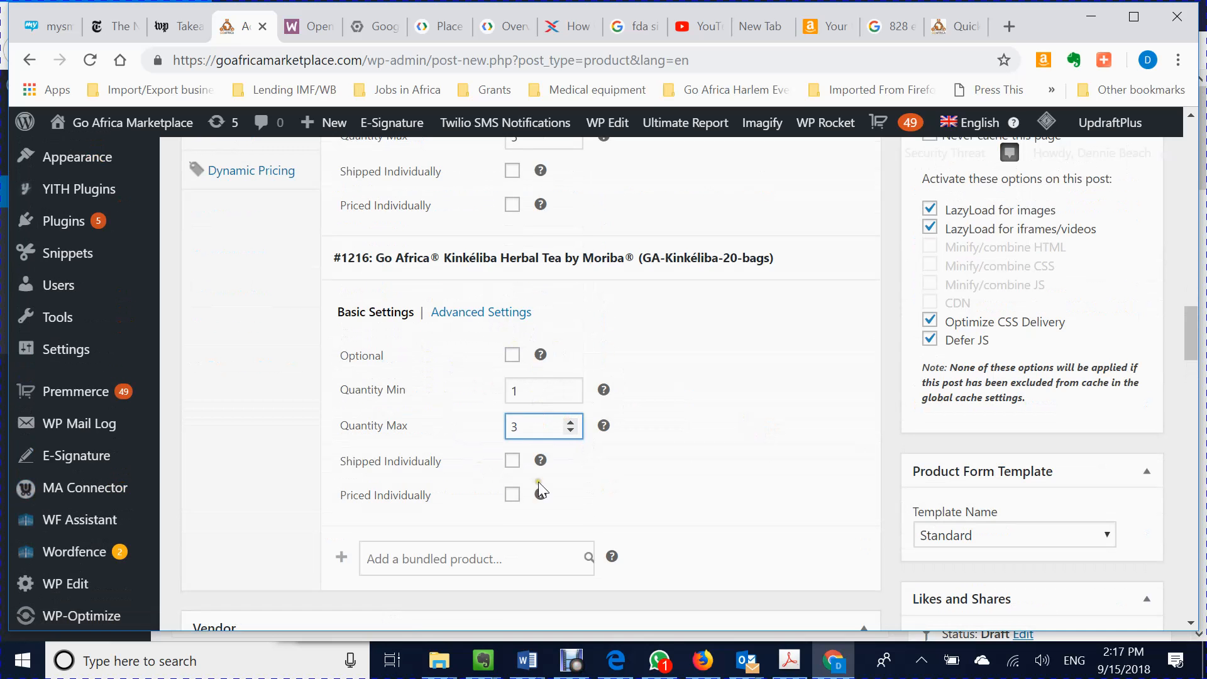
Enable Priced Individually for both the bundled Kinkéliba herbal tea and the bundled 1lb coffee bag.
{"action": "mouse_move", "coordinate": [541, 495]}
{"action": "scroll", "coordinate": [556, 485], "scroll_direction": "down", "scroll_amount": 2}
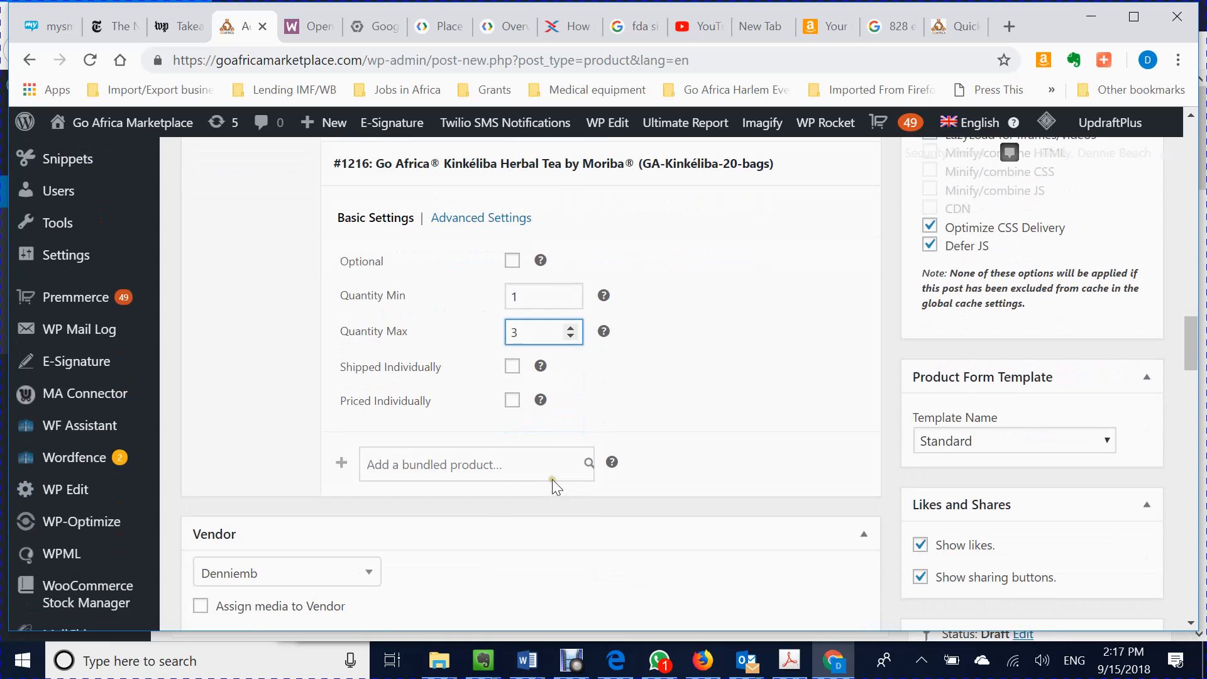
{"action": "left_click", "coordinate": [512, 402]}
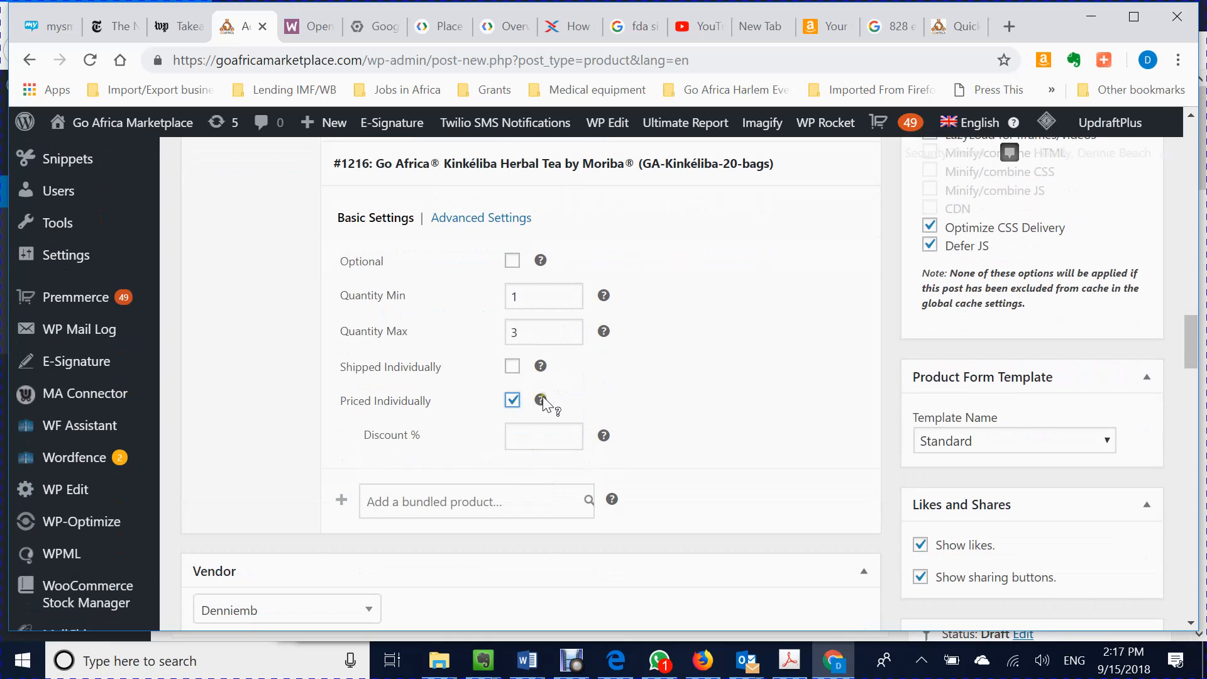
{"action": "mouse_move", "coordinate": [543, 399]}
{"action": "scroll", "coordinate": [574, 406], "scroll_direction": "up", "scroll_amount": 5}
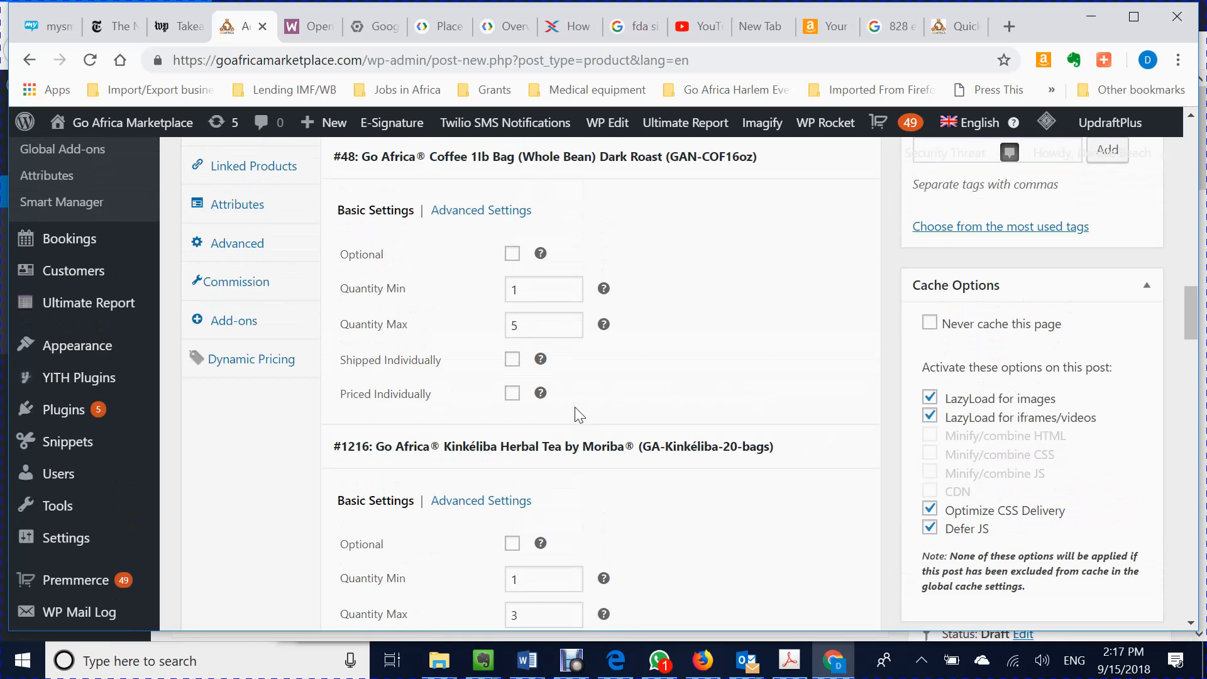
{"action": "left_click", "coordinate": [512, 395]}
Review the bundle's layout and item limits, the basic settings of both bundled products, and the sections below them.
{"action": "scroll", "coordinate": [701, 454], "scroll_direction": "up", "scroll_amount": 3}
{"action": "scroll", "coordinate": [703, 457], "scroll_direction": "up", "scroll_amount": 2}
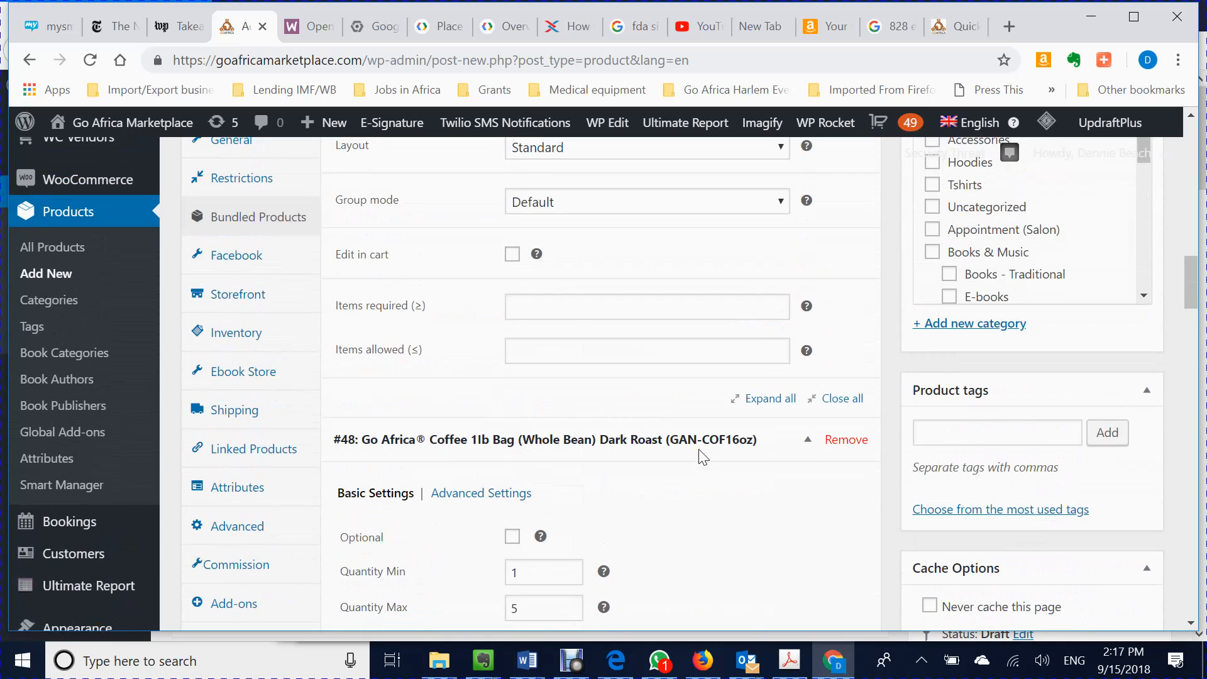
{"action": "scroll", "coordinate": [703, 457], "scroll_direction": "down", "scroll_amount": 6}
{"action": "scroll", "coordinate": [702, 457], "scroll_direction": "down", "scroll_amount": 3}
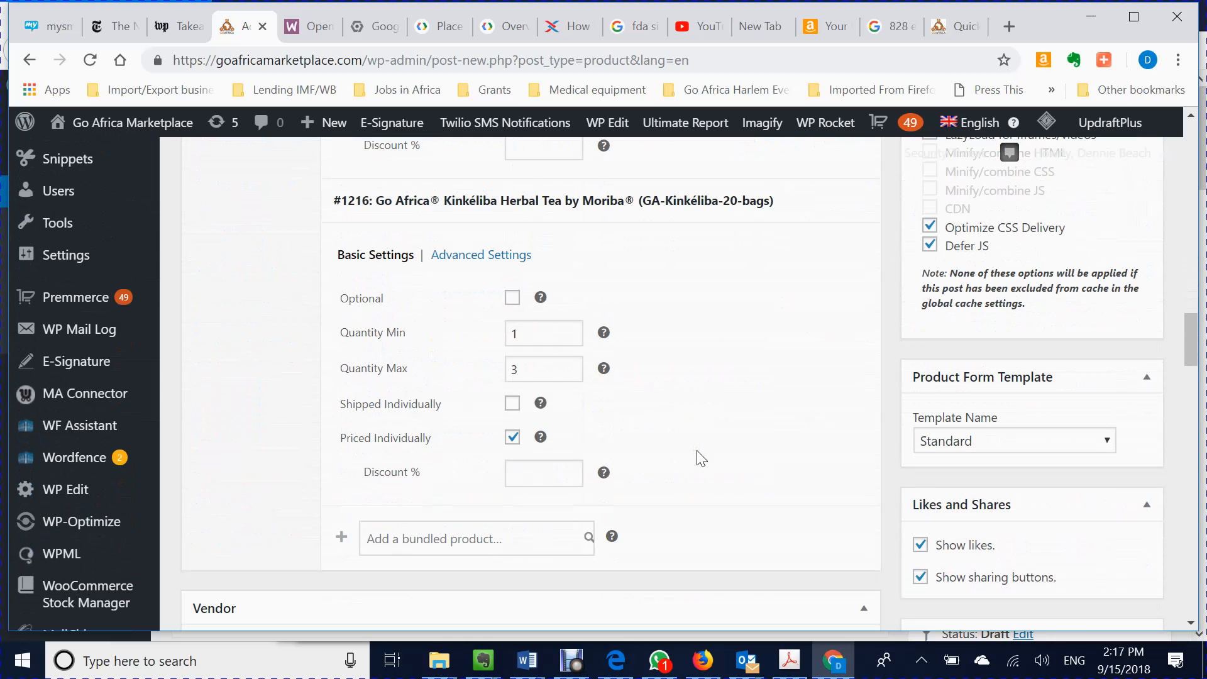
{"action": "scroll", "coordinate": [701, 457], "scroll_direction": "down", "scroll_amount": 2}
{"action": "scroll", "coordinate": [702, 457], "scroll_direction": "up", "scroll_amount": 6}
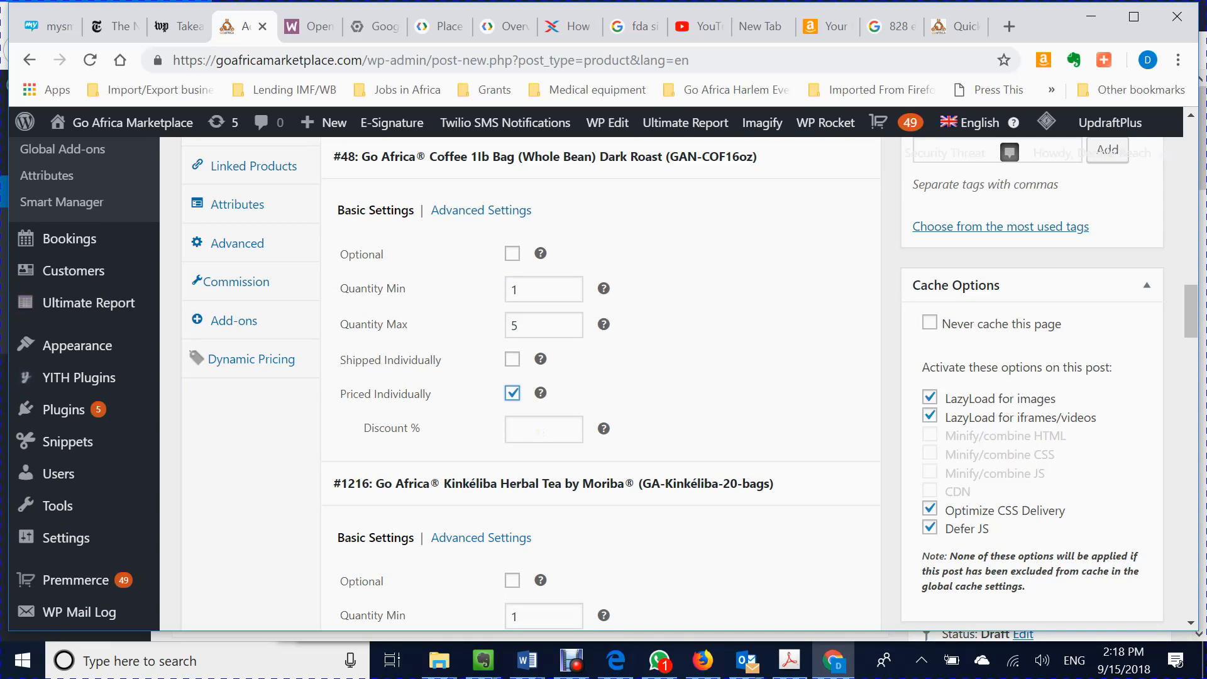
{"action": "scroll", "coordinate": [694, 487], "scroll_direction": "down", "scroll_amount": 5}
{"action": "scroll", "coordinate": [698, 488], "scroll_direction": "down", "scroll_amount": 2}
{"action": "scroll", "coordinate": [698, 488], "scroll_direction": "up", "scroll_amount": 8}
{"action": "scroll", "coordinate": [698, 488], "scroll_direction": "up", "scroll_amount": 3}
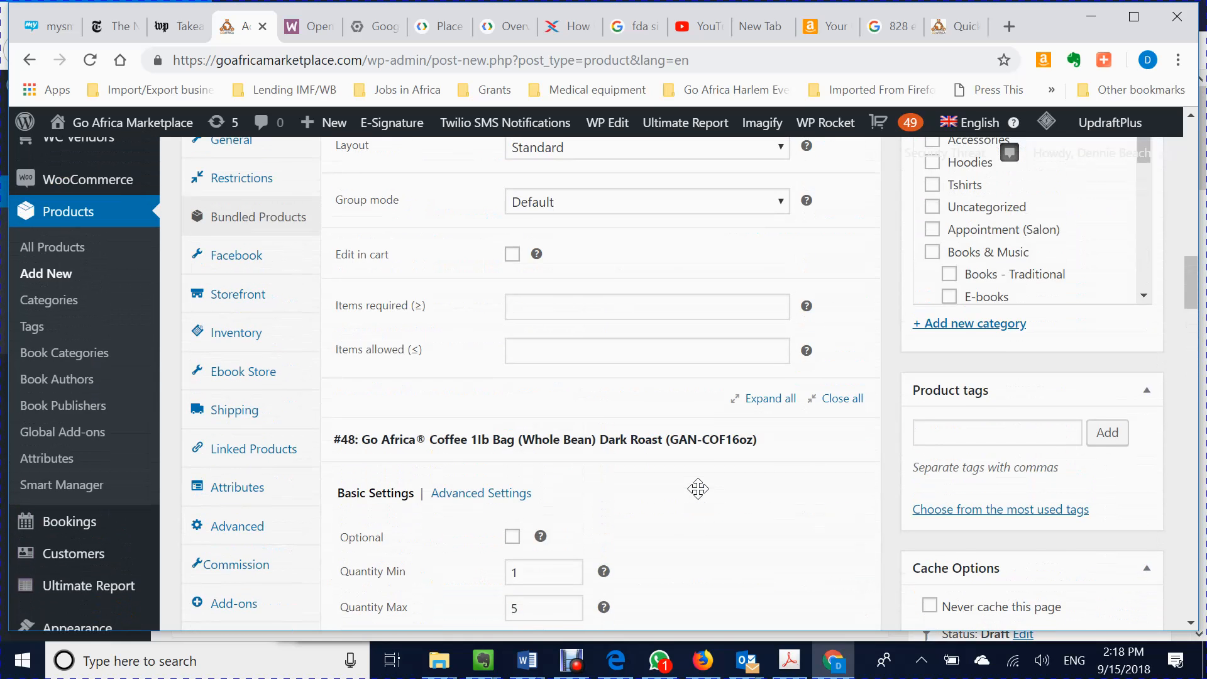
{"action": "scroll", "coordinate": [697, 488], "scroll_direction": "down", "scroll_amount": 3}
{"action": "scroll", "coordinate": [701, 496], "scroll_direction": "down", "scroll_amount": 8}
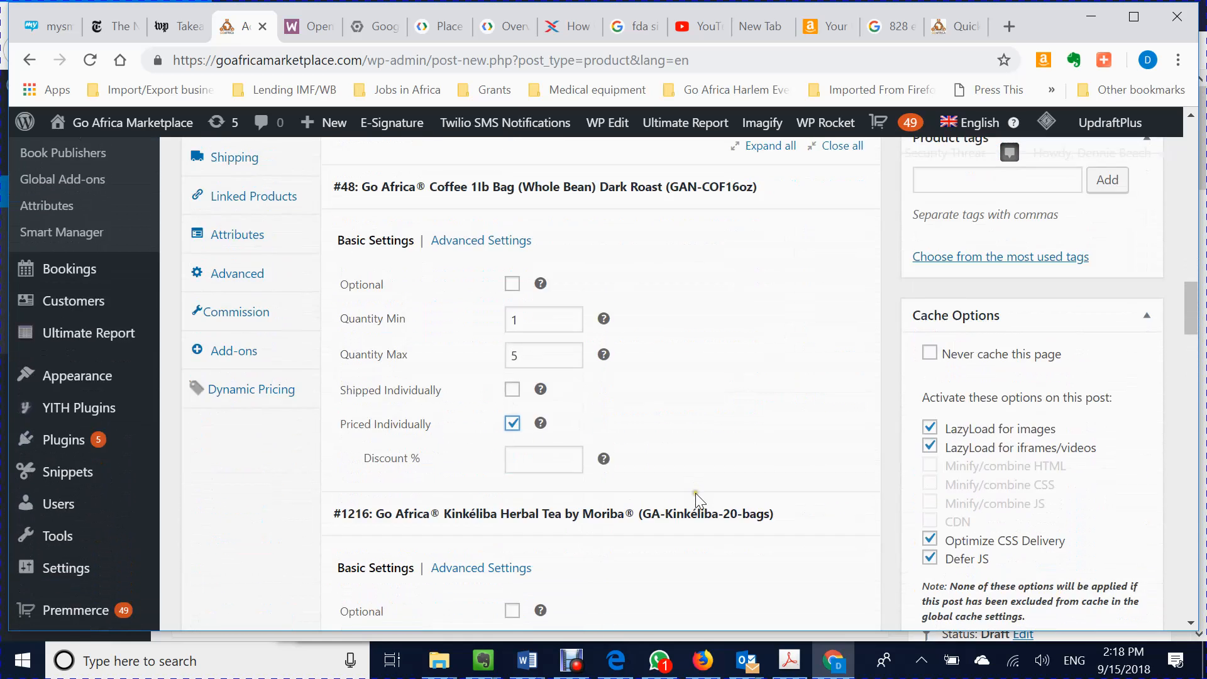
{"action": "scroll", "coordinate": [695, 495], "scroll_direction": "down", "scroll_amount": 2}
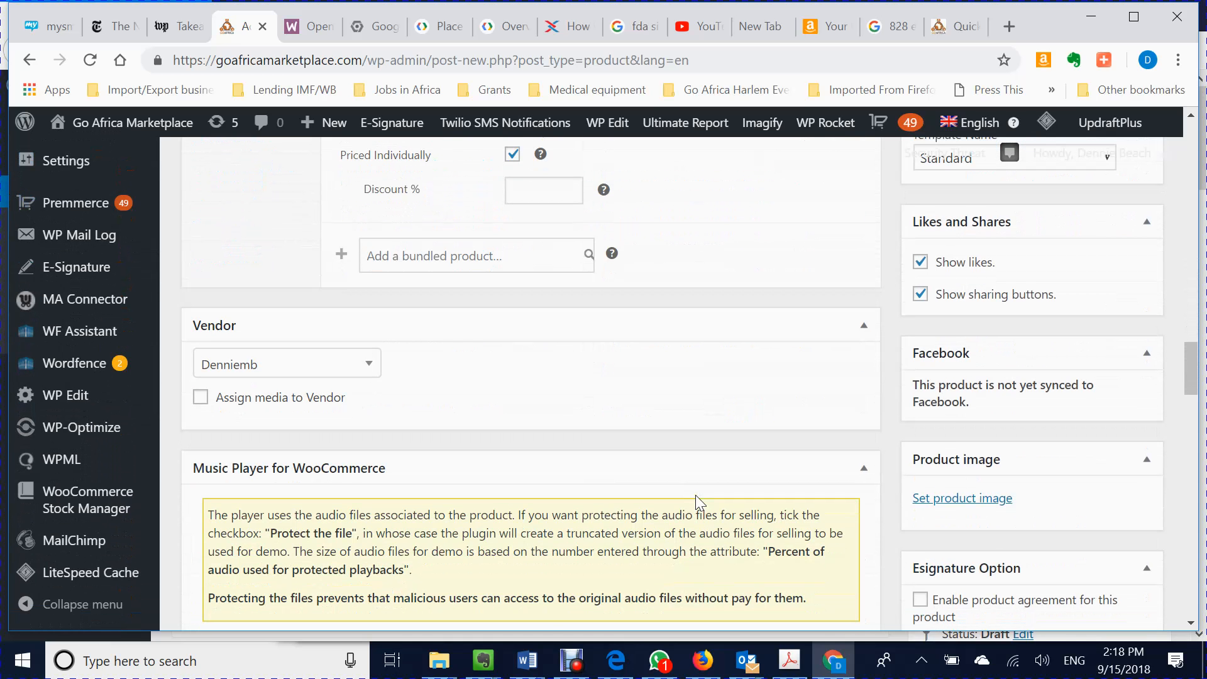
{"action": "scroll", "coordinate": [695, 495], "scroll_direction": "down", "scroll_amount": 3}
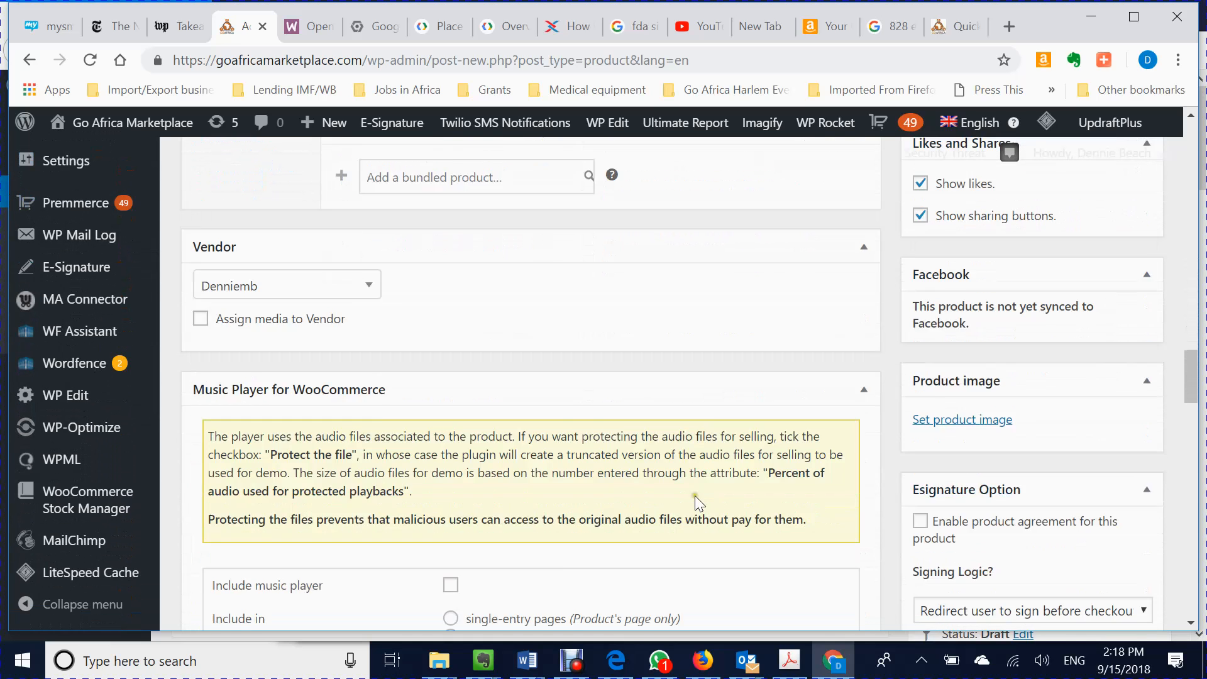
{"action": "scroll", "coordinate": [692, 496], "scroll_direction": "up", "scroll_amount": 6}
{"action": "scroll", "coordinate": [698, 503], "scroll_direction": "up", "scroll_amount": 7}
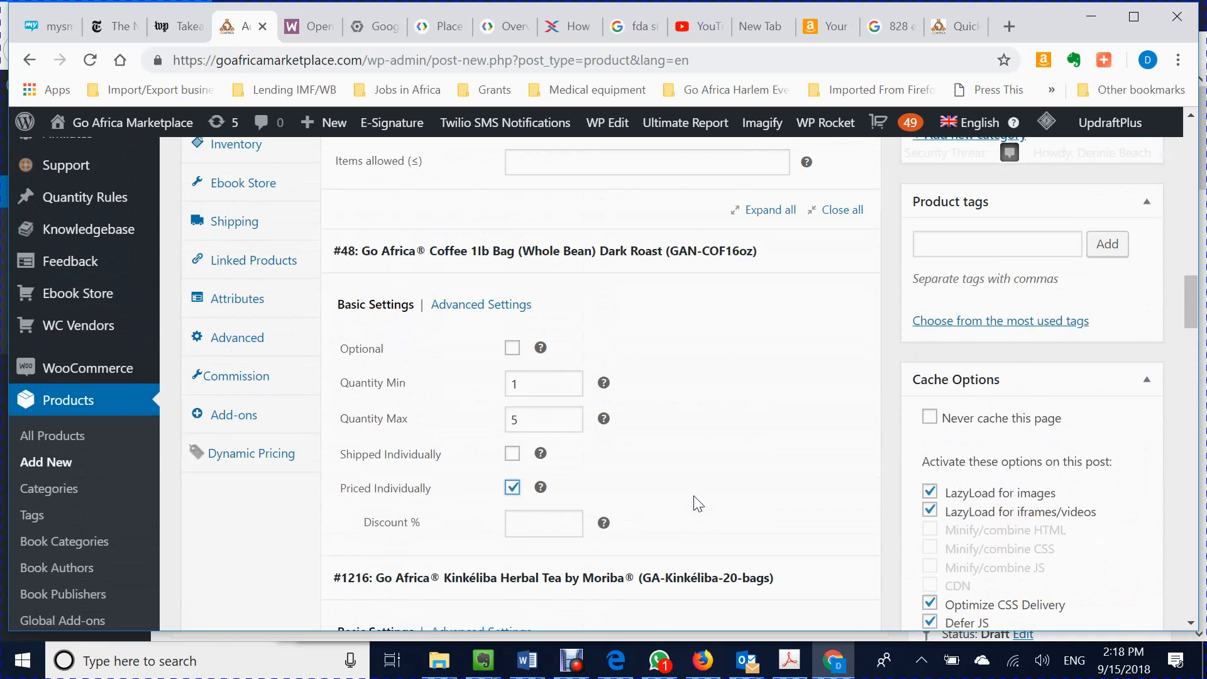
{"action": "scroll", "coordinate": [697, 502], "scroll_direction": "up", "scroll_amount": 3}
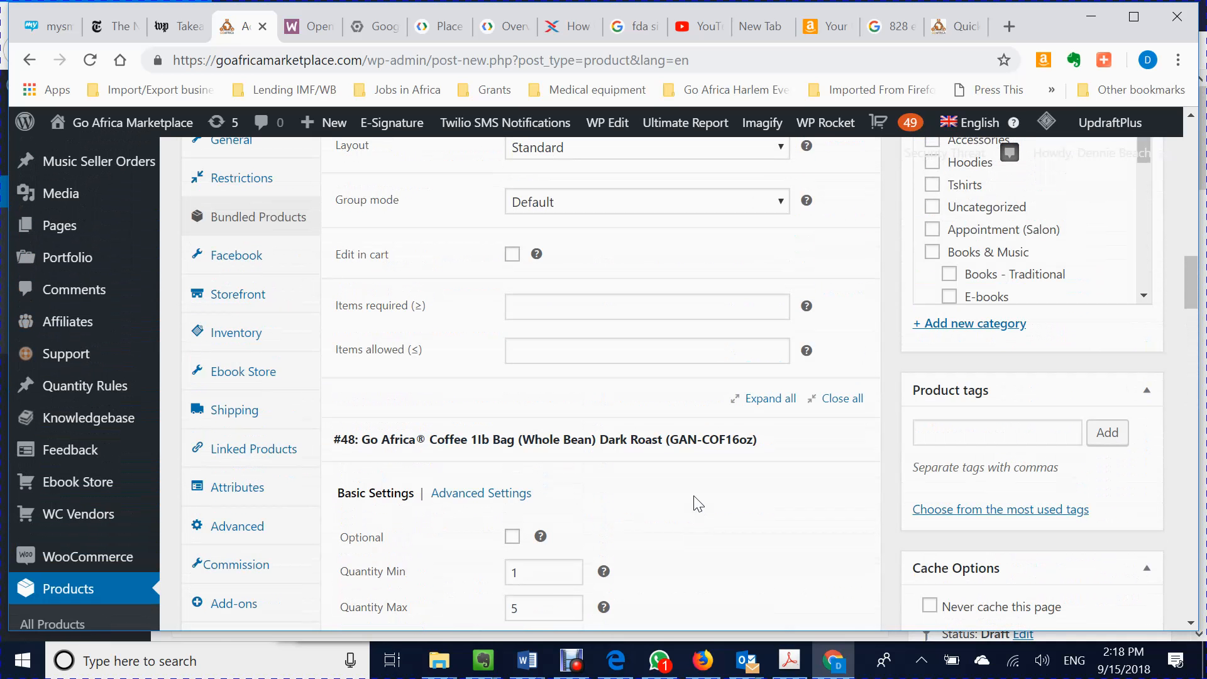
{"action": "scroll", "coordinate": [696, 503], "scroll_direction": "up", "scroll_amount": 2}
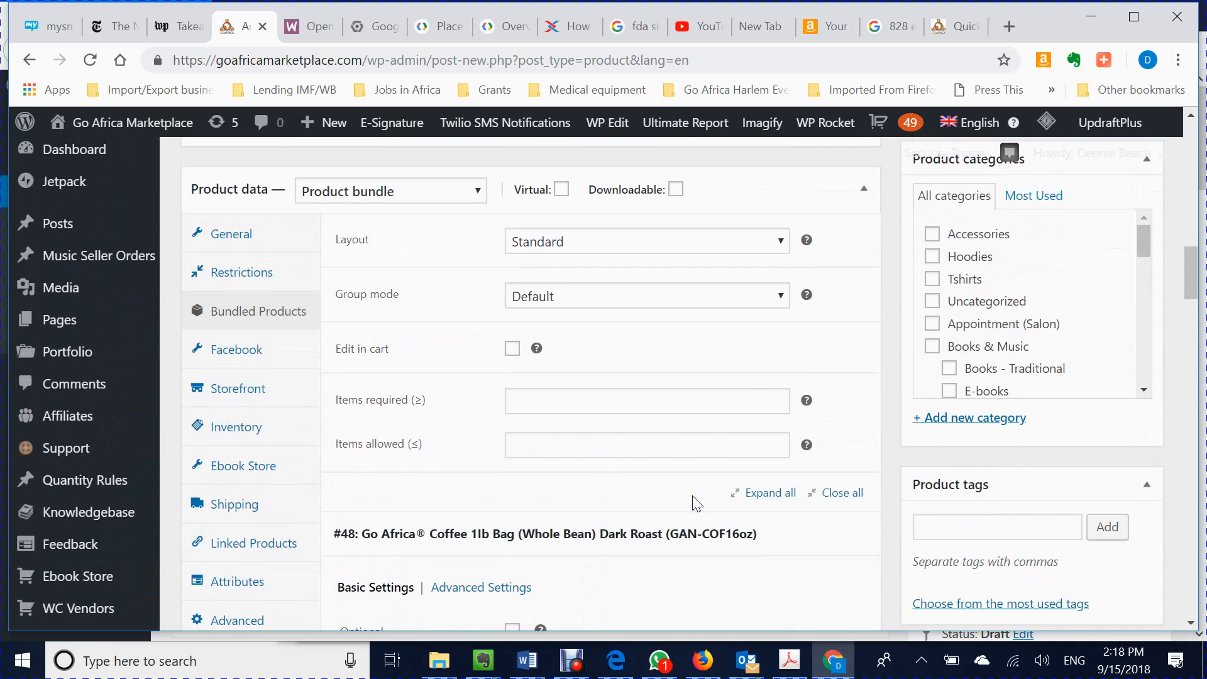
{"action": "scroll", "coordinate": [696, 502], "scroll_direction": "down", "scroll_amount": 8}
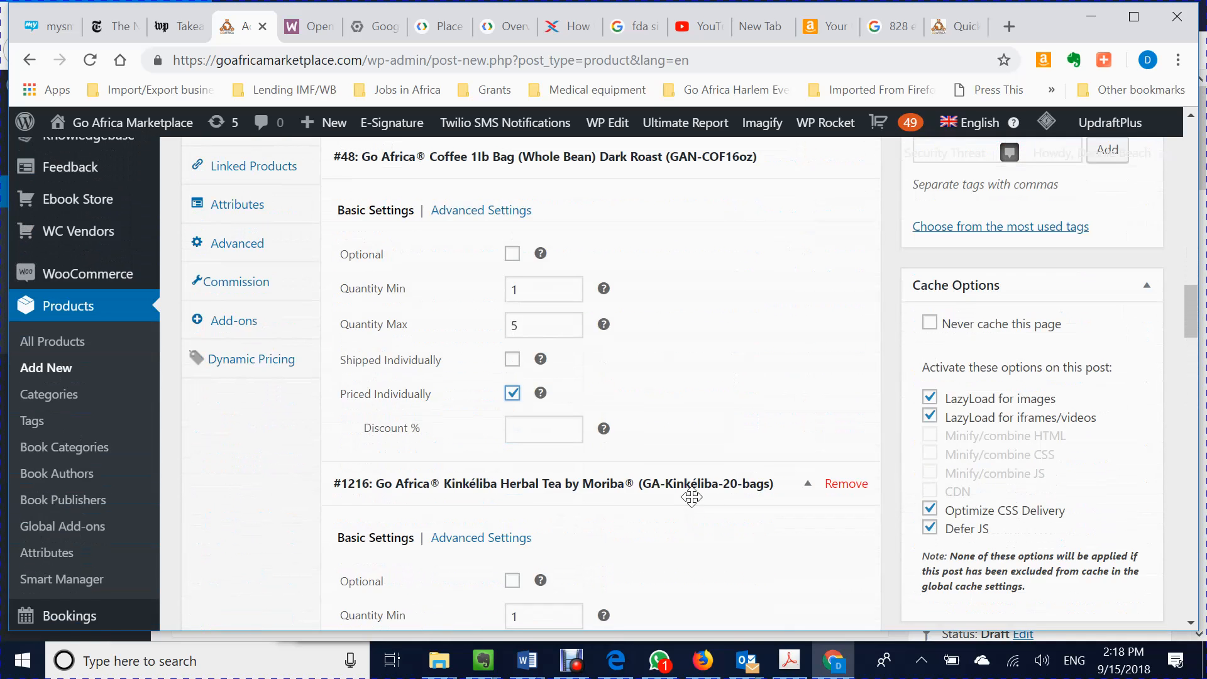
{"action": "scroll", "coordinate": [691, 496], "scroll_direction": "down", "scroll_amount": 4}
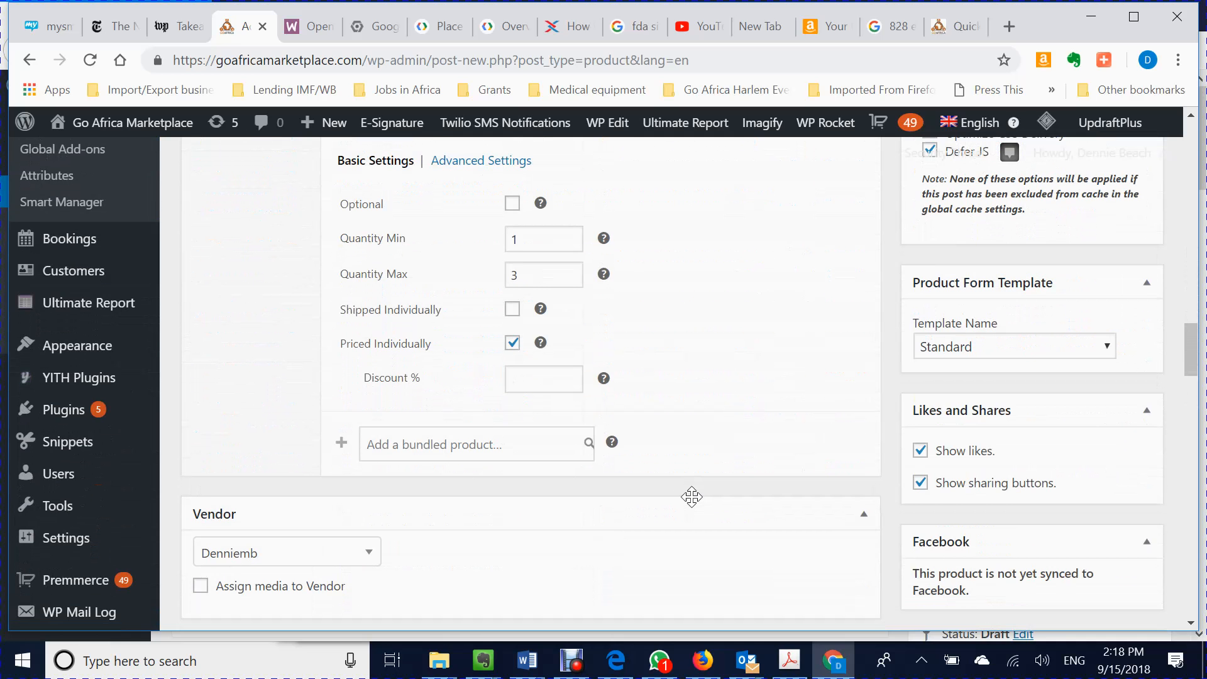
Open the bundle's Shipping settings and set its weight to 12 oz.
{"action": "scroll", "coordinate": [691, 497], "scroll_direction": "up", "scroll_amount": 13}
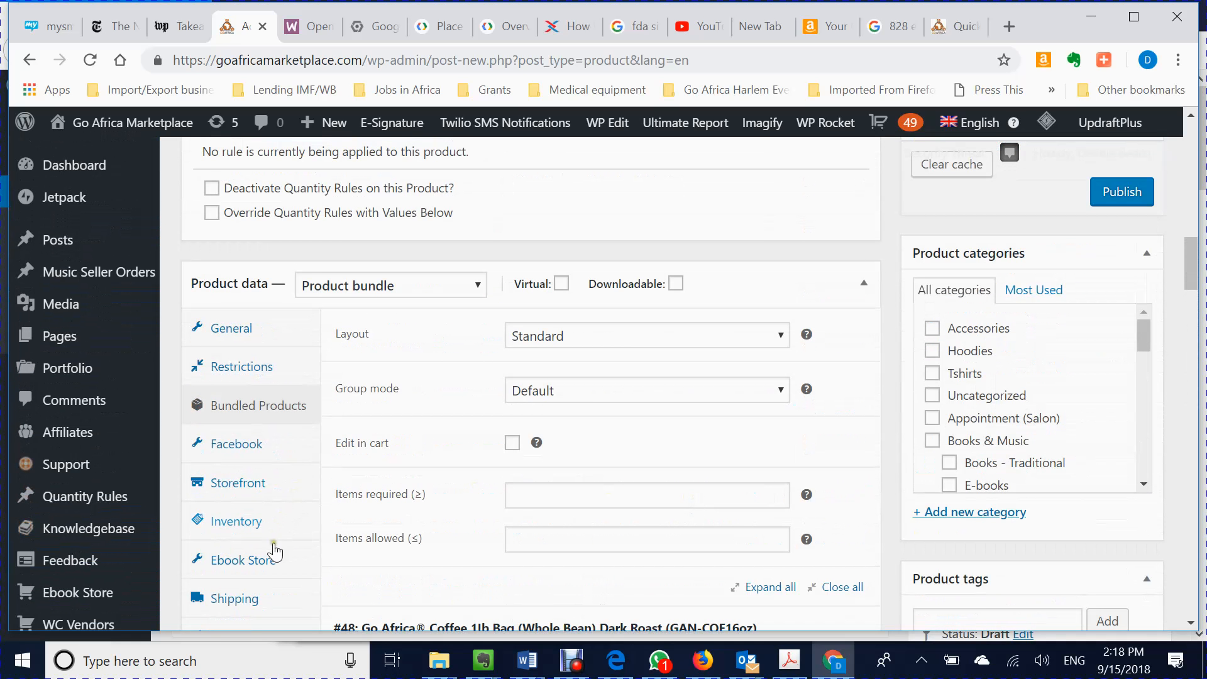
{"action": "left_click", "coordinate": [278, 598]}
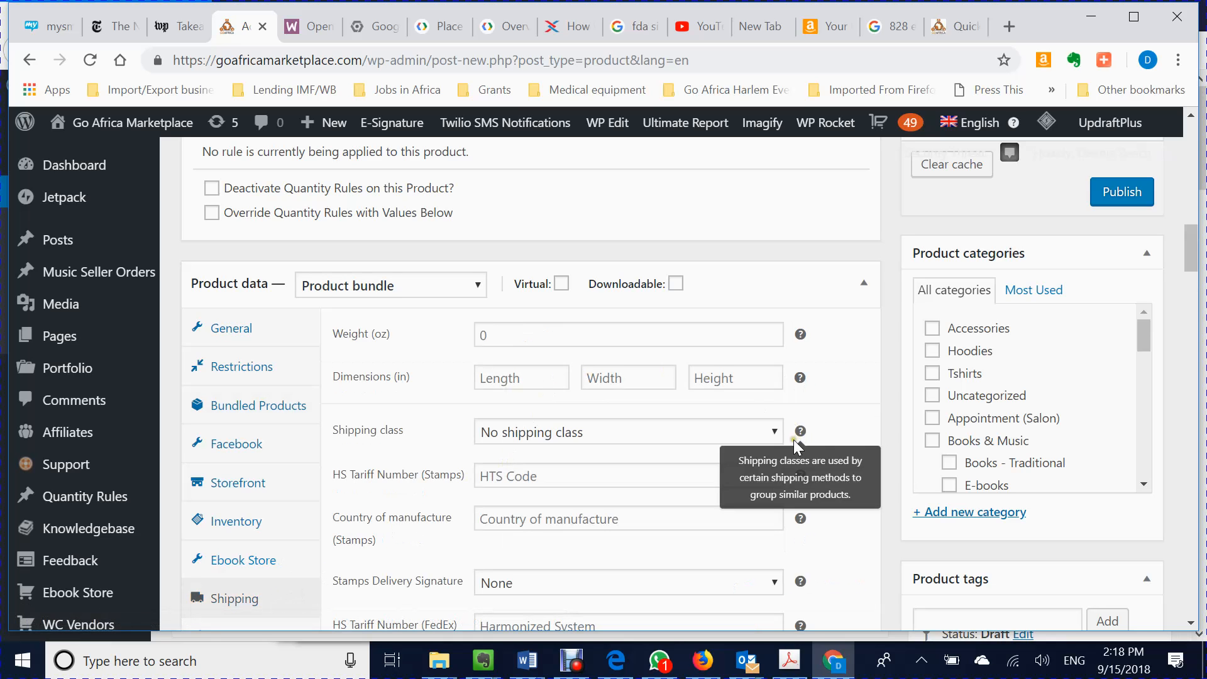
{"action": "scroll", "coordinate": [792, 440], "scroll_direction": "down", "scroll_amount": 1}
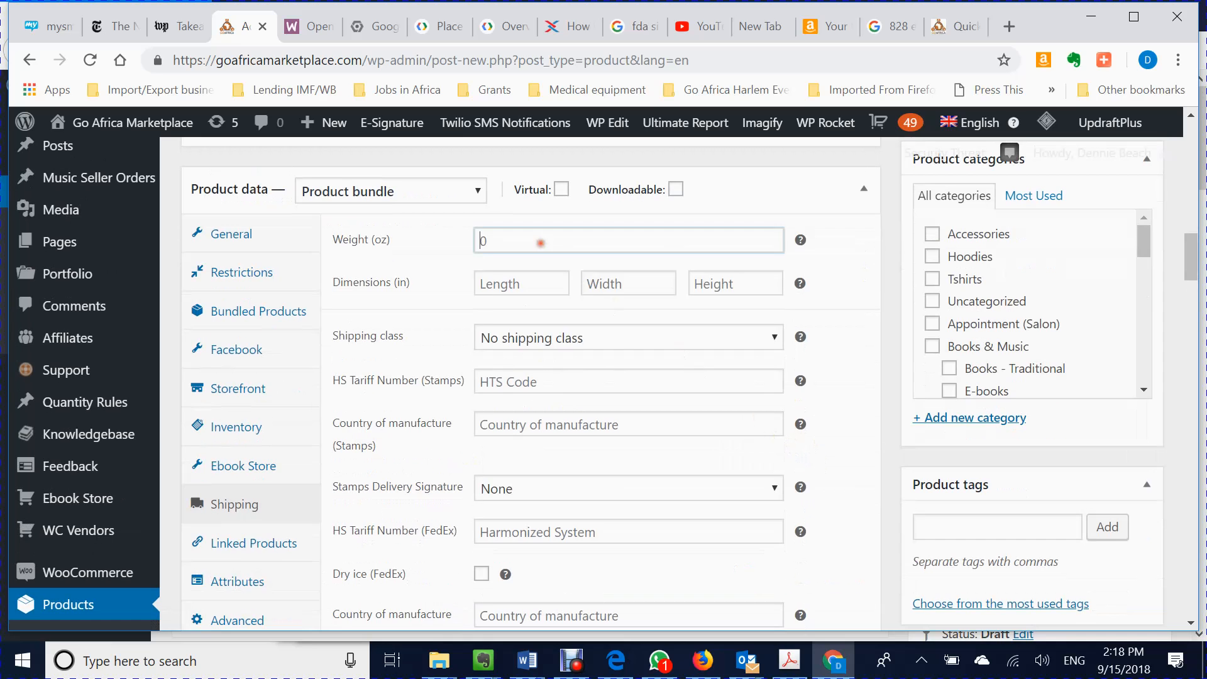
{"action": "left_click", "coordinate": [541, 242]}
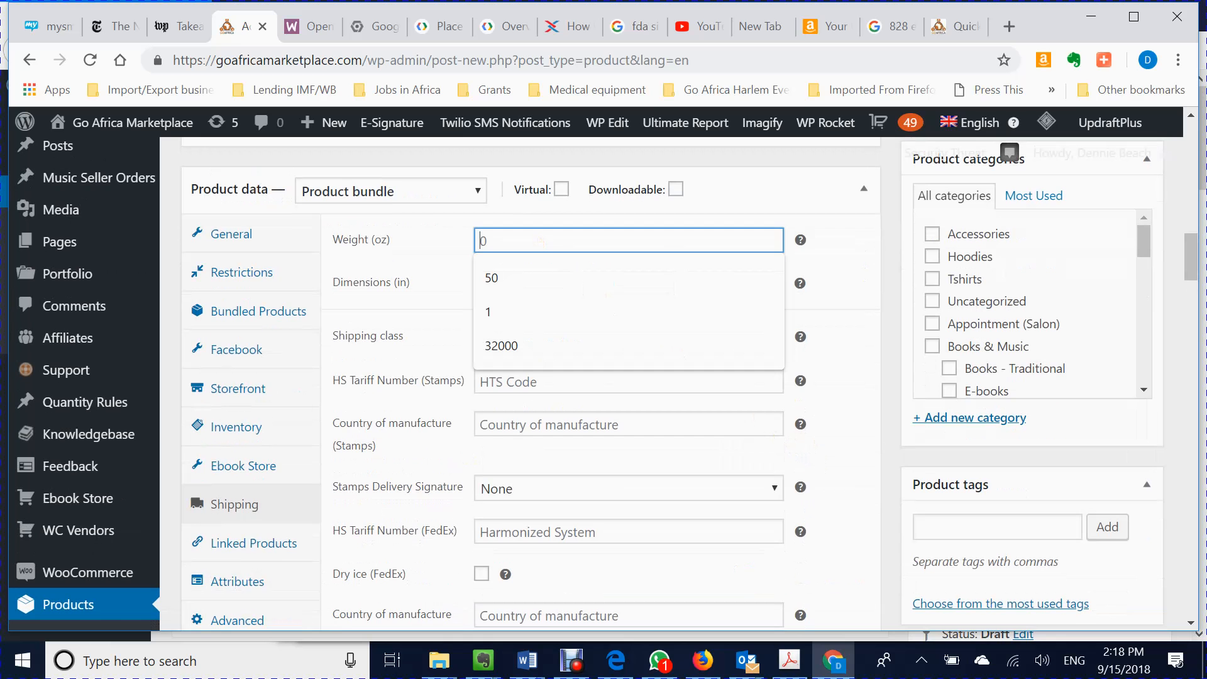
{"action": "type", "text": "12"}
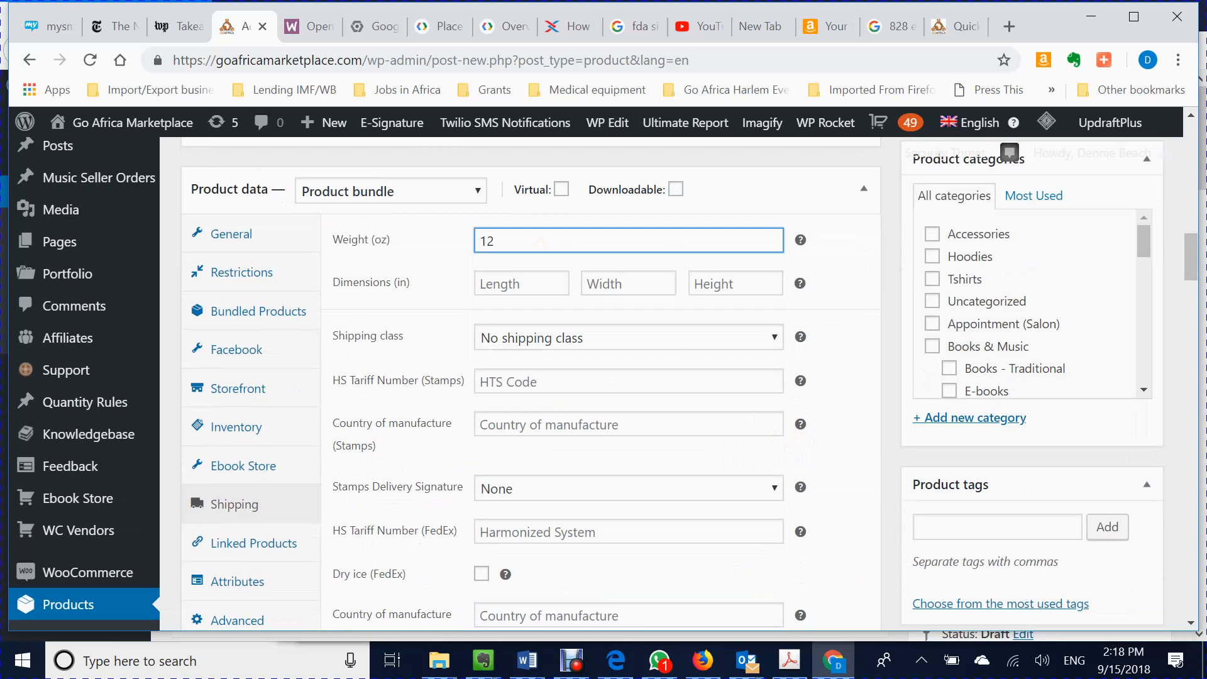
Open the bundle's Inventory settings and set its SKU to GA-Coffe0Tea-bundle-1.
{"action": "scroll", "coordinate": [861, 298], "scroll_direction": "down", "scroll_amount": 8}
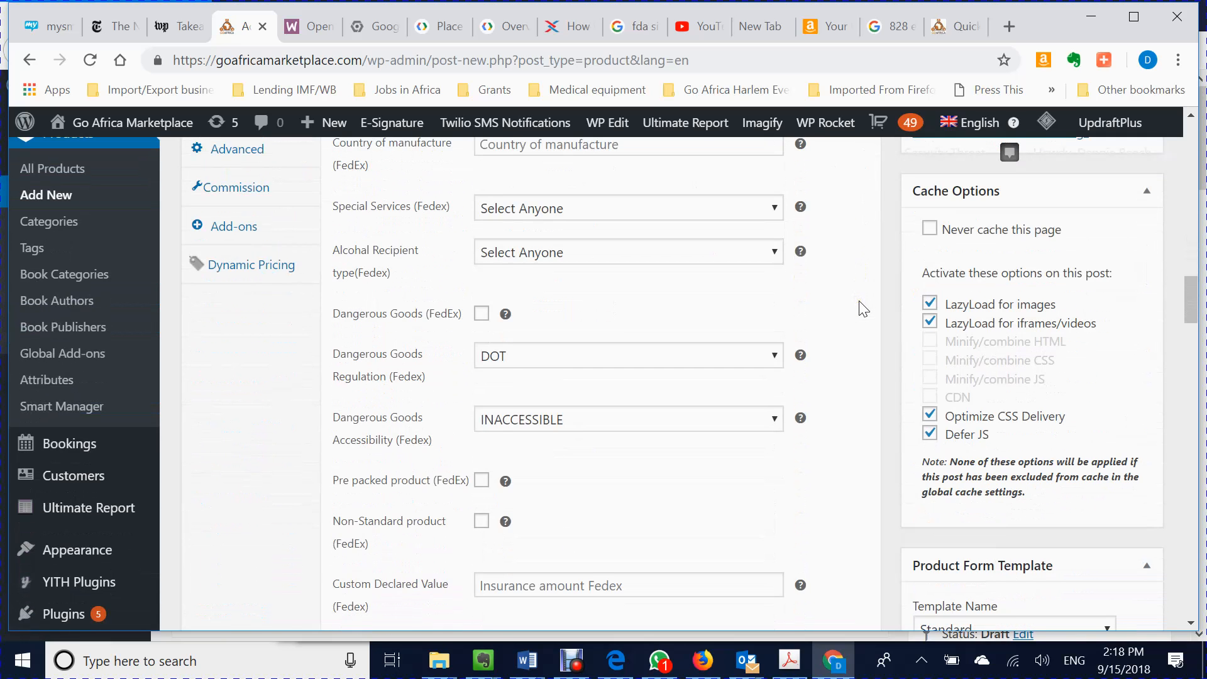
{"action": "scroll", "coordinate": [863, 308], "scroll_direction": "up", "scroll_amount": 5}
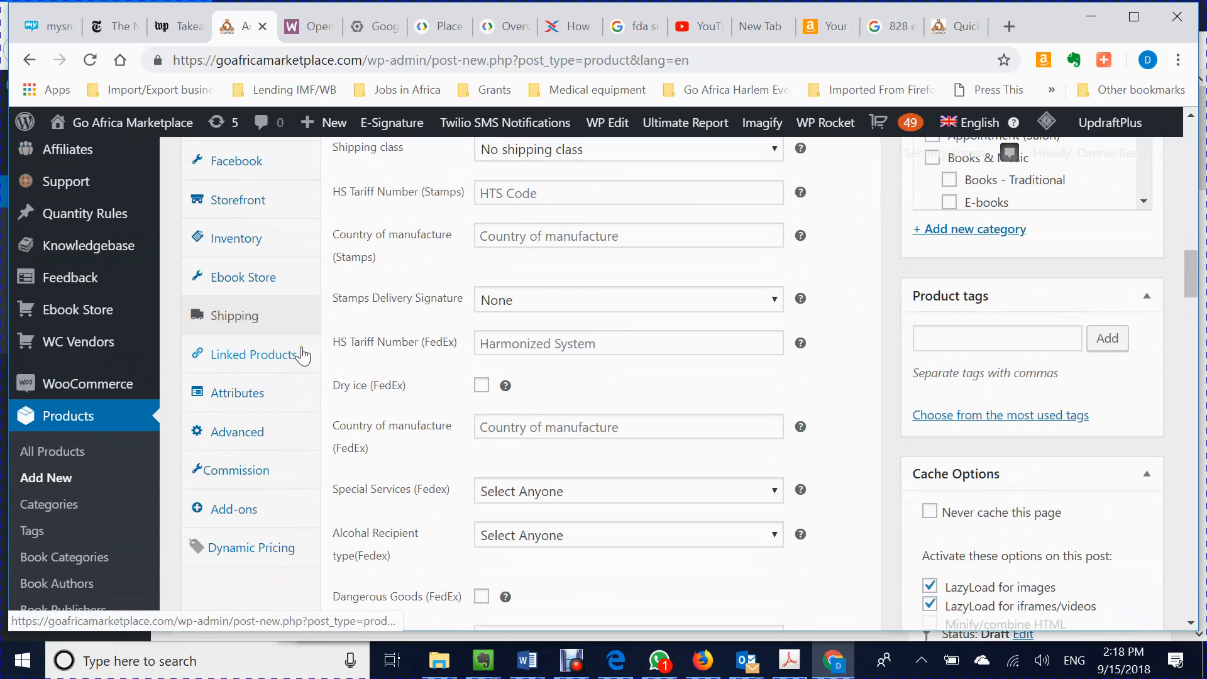
{"action": "scroll", "coordinate": [302, 355], "scroll_direction": "up", "scroll_amount": 2}
{"action": "left_click", "coordinate": [260, 347]}
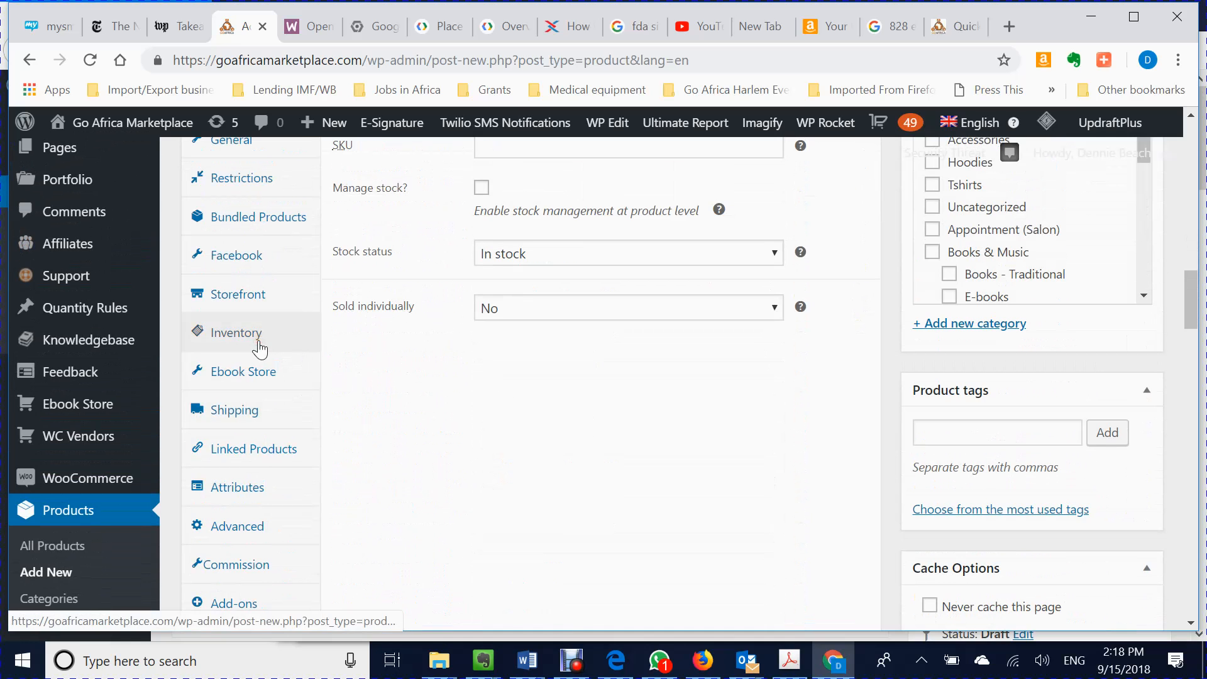
{"action": "scroll", "coordinate": [714, 382], "scroll_direction": "up", "scroll_amount": 3}
{"action": "left_click", "coordinate": [535, 337]}
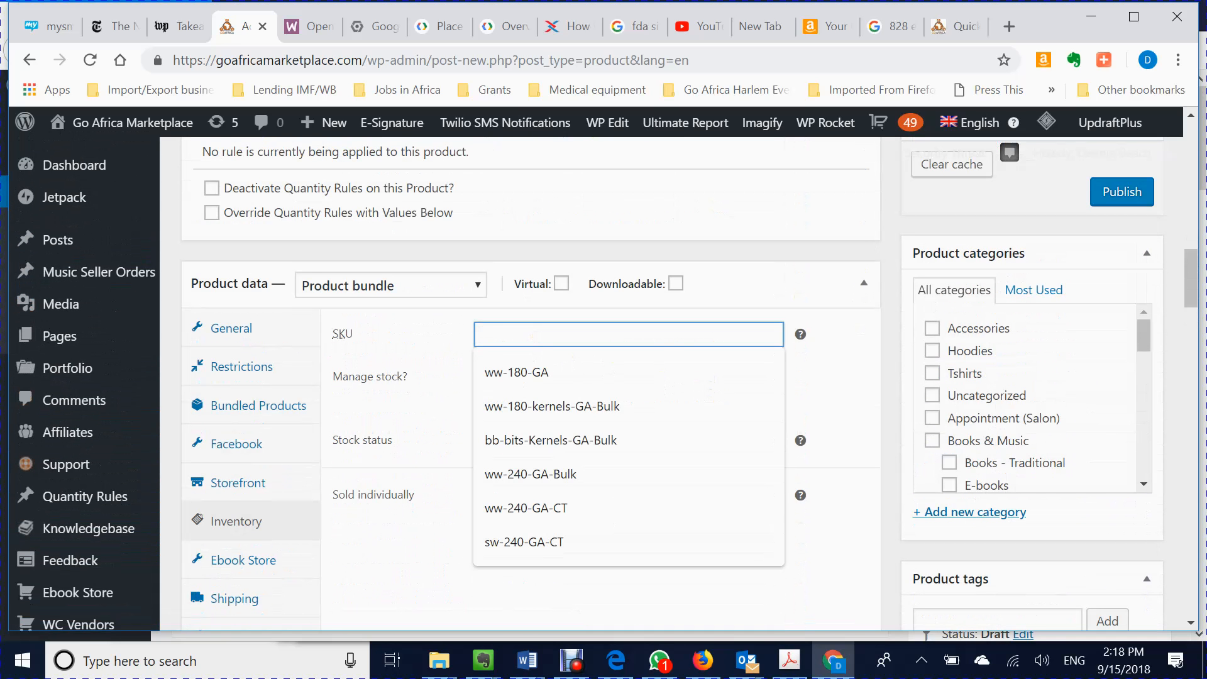
{"action": "type", "text": "G"}
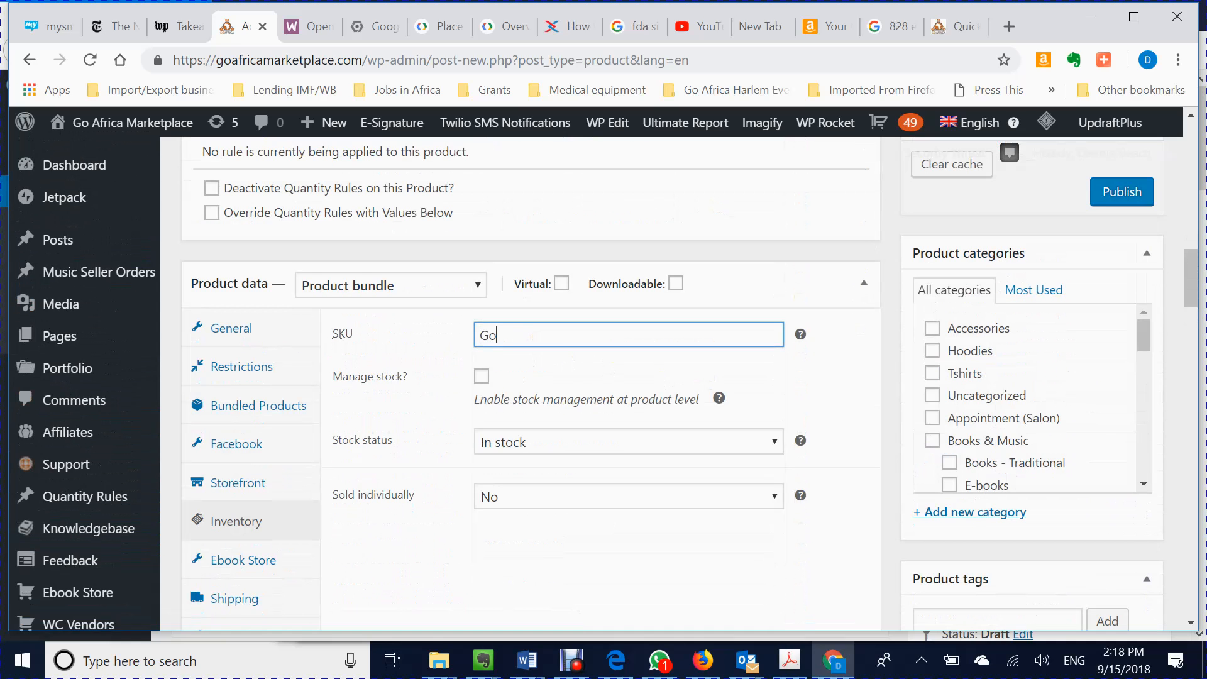
{"action": "type", "text": "A-Coffe"}
{"action": "type", "text": "0Tea"}
{"action": "type", "text": "-bulde"}
{"action": "key", "text": "BackSpace"}
{"action": "key", "text": "BackSpace"}
{"action": "key", "text": "BackSpace"}
{"action": "type", "text": "ndle-1"}
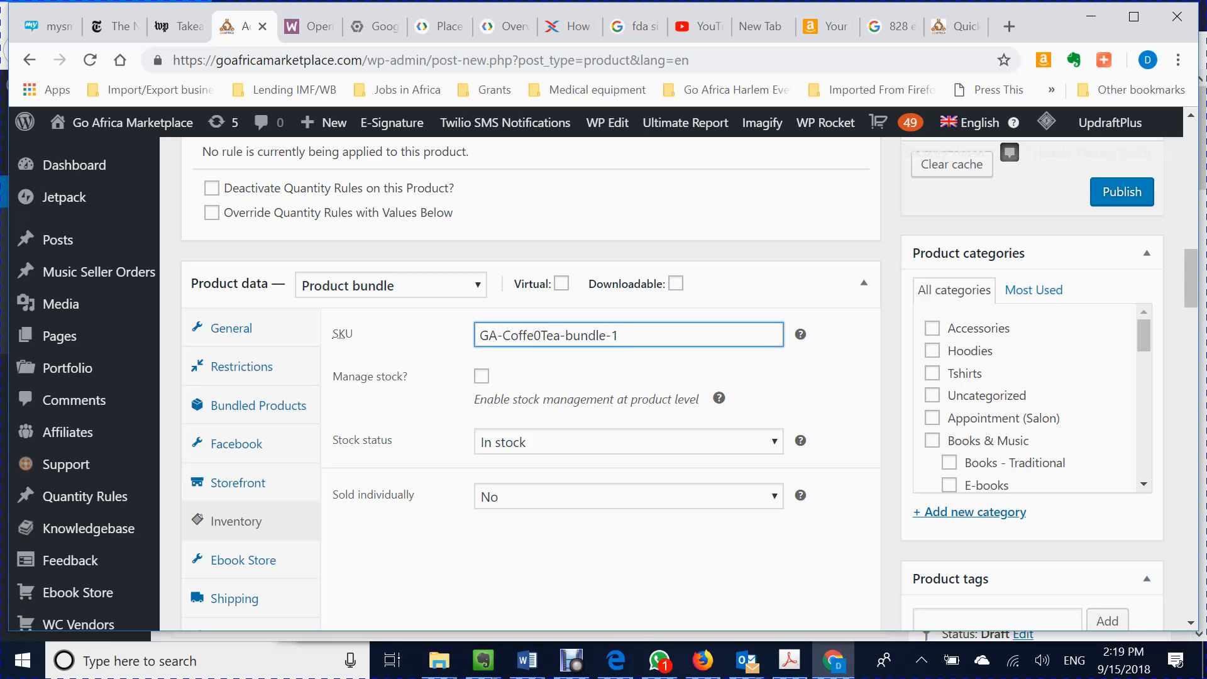
Enable stock management for the bundle with a stock quantity of 20 and backorders set to Allow.
{"action": "left_click", "coordinate": [481, 377]}
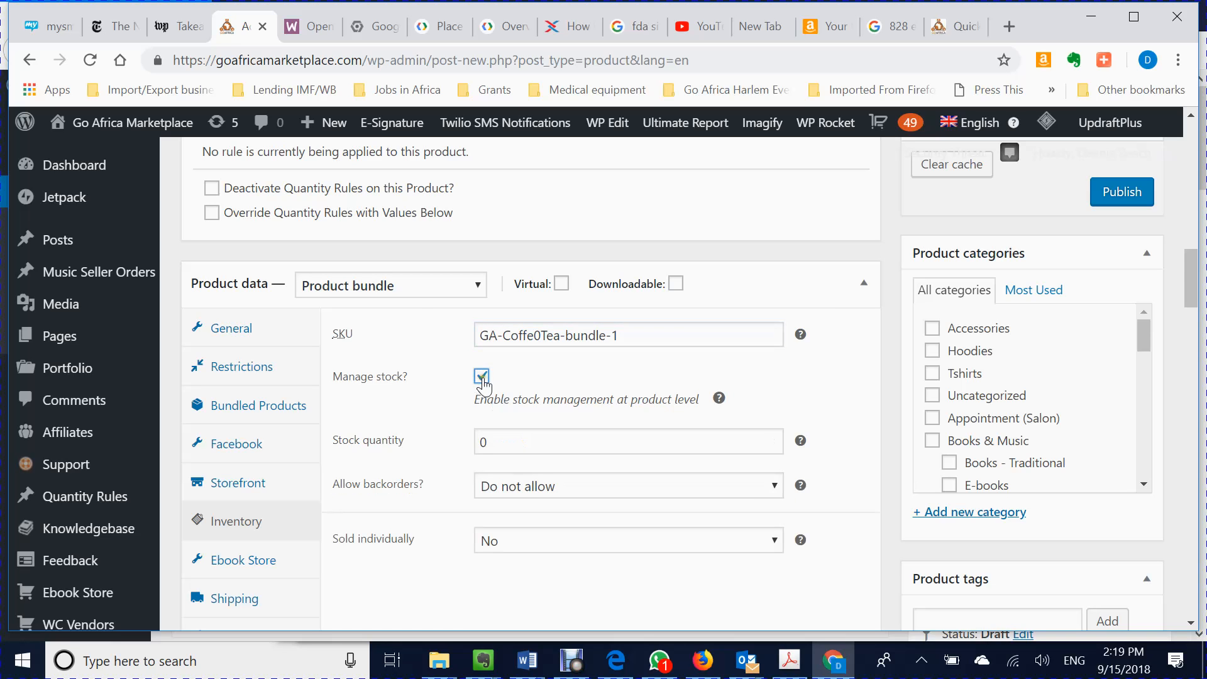
{"action": "left_click", "coordinate": [527, 441]}
{"action": "key", "text": "BackSpace"}
{"action": "type", "text": "20"}
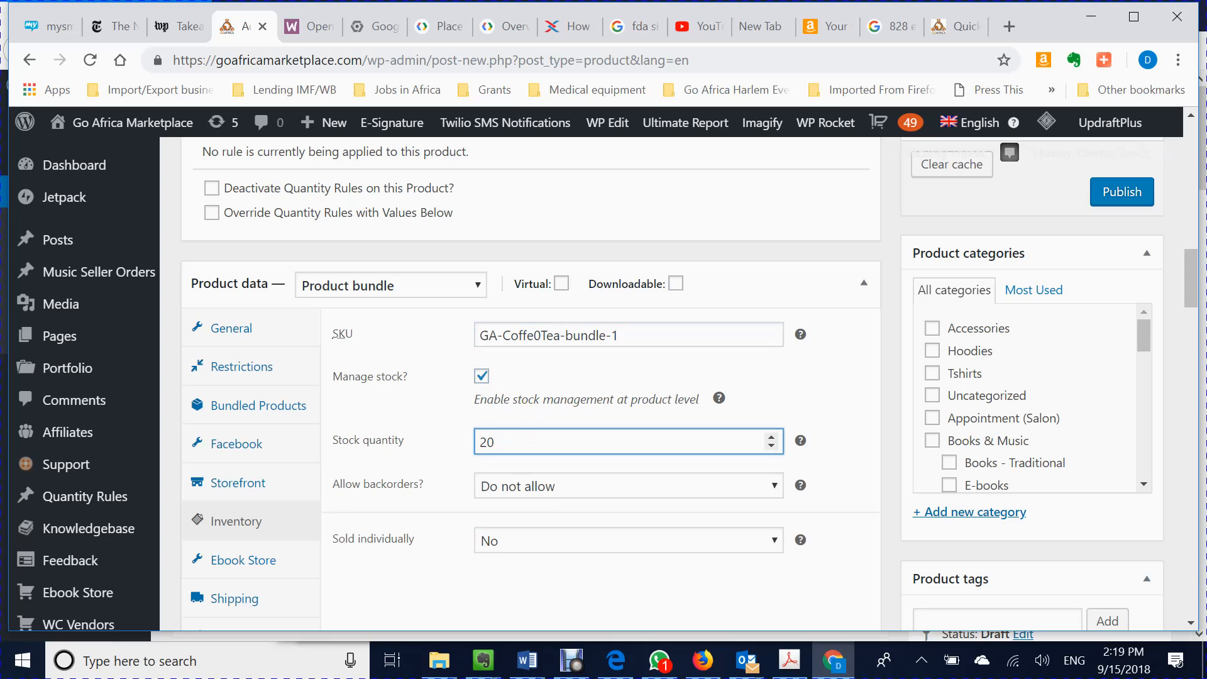
{"action": "left_click", "coordinate": [545, 491]}
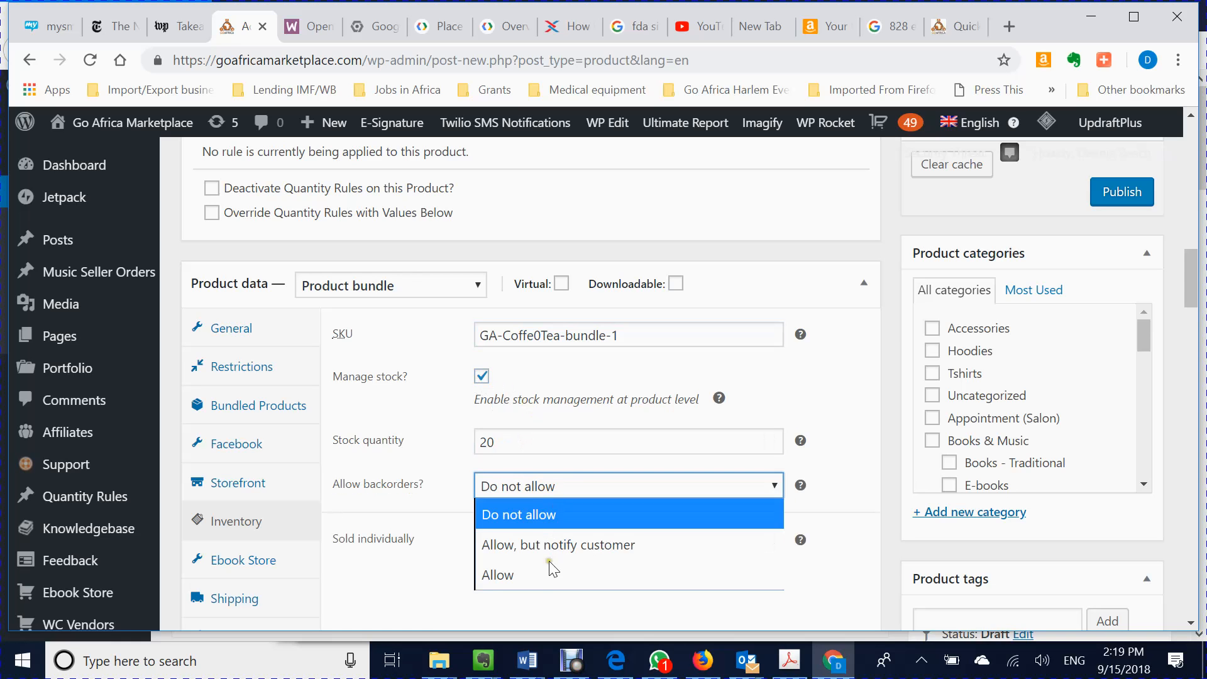
{"action": "left_click", "coordinate": [552, 572]}
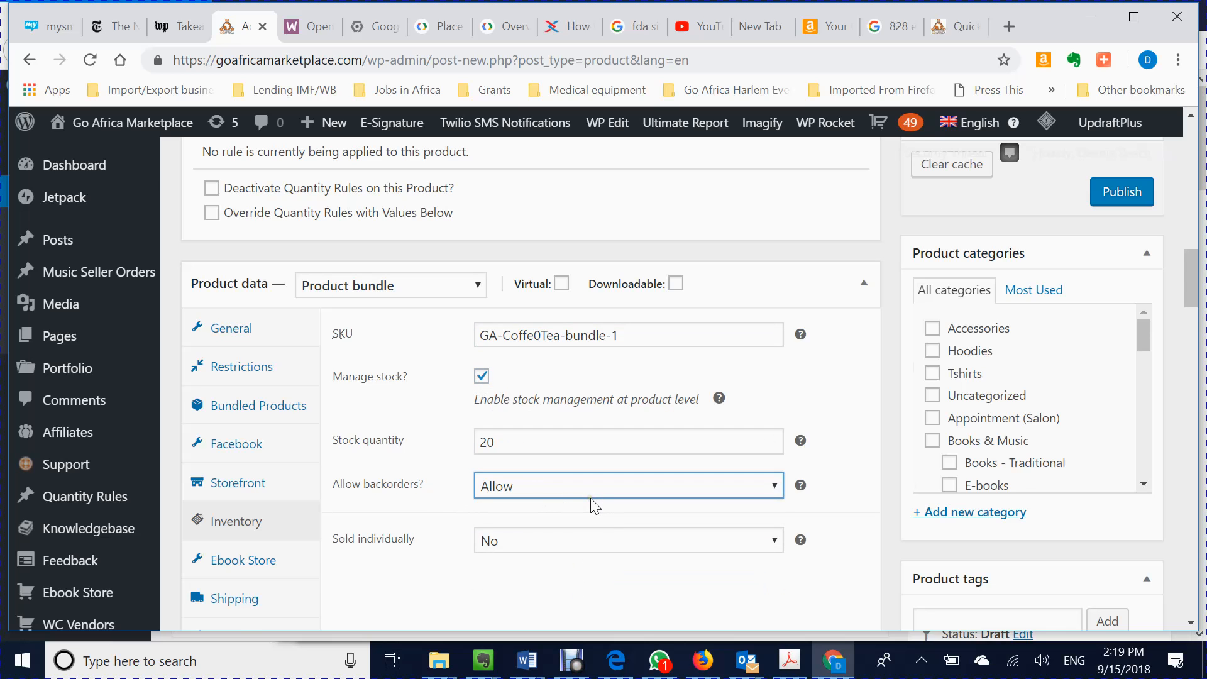
Check the bundle's General price and tax settings, and return to its Inventory settings.
{"action": "scroll", "coordinate": [594, 505], "scroll_direction": "down", "scroll_amount": 4}
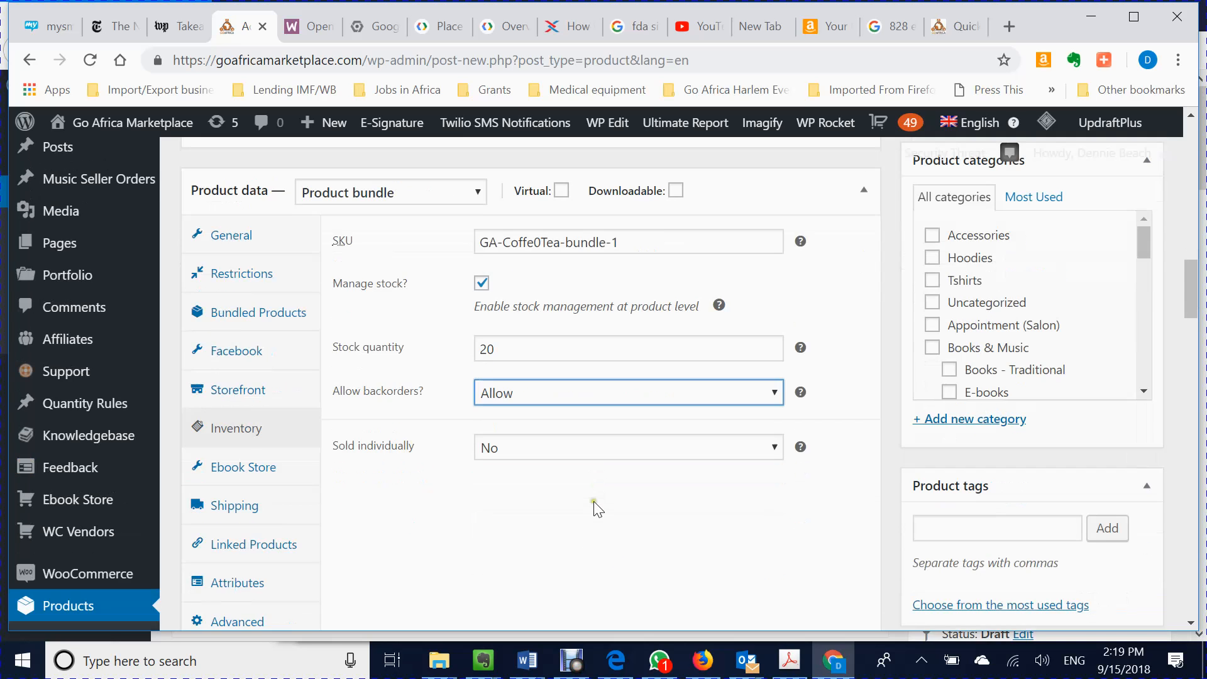
{"action": "scroll", "coordinate": [594, 504], "scroll_direction": "up", "scroll_amount": 4}
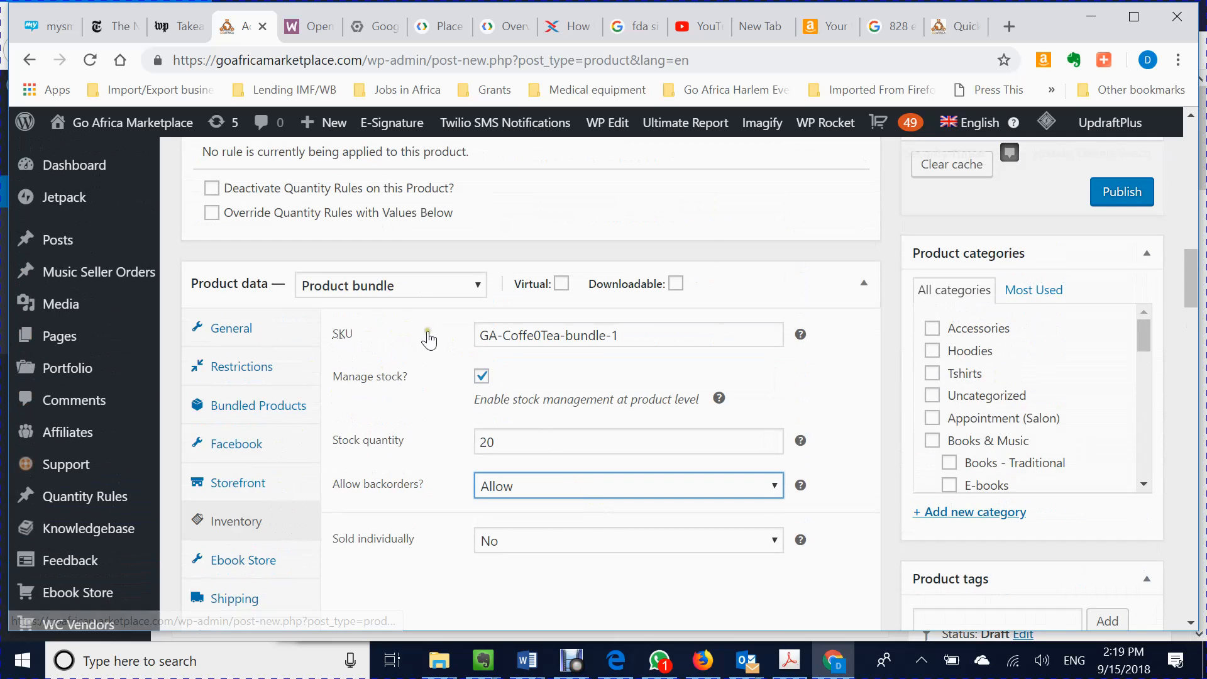
{"action": "left_click", "coordinate": [236, 331]}
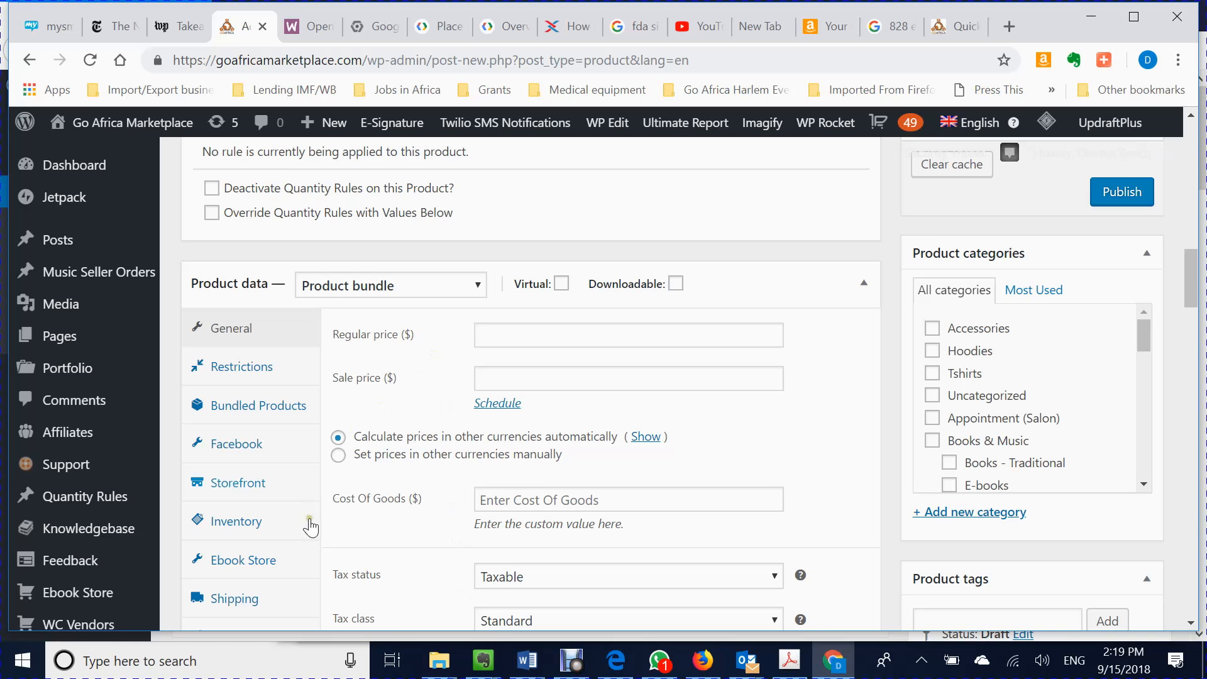
{"action": "scroll", "coordinate": [302, 523], "scroll_direction": "down", "scroll_amount": 1}
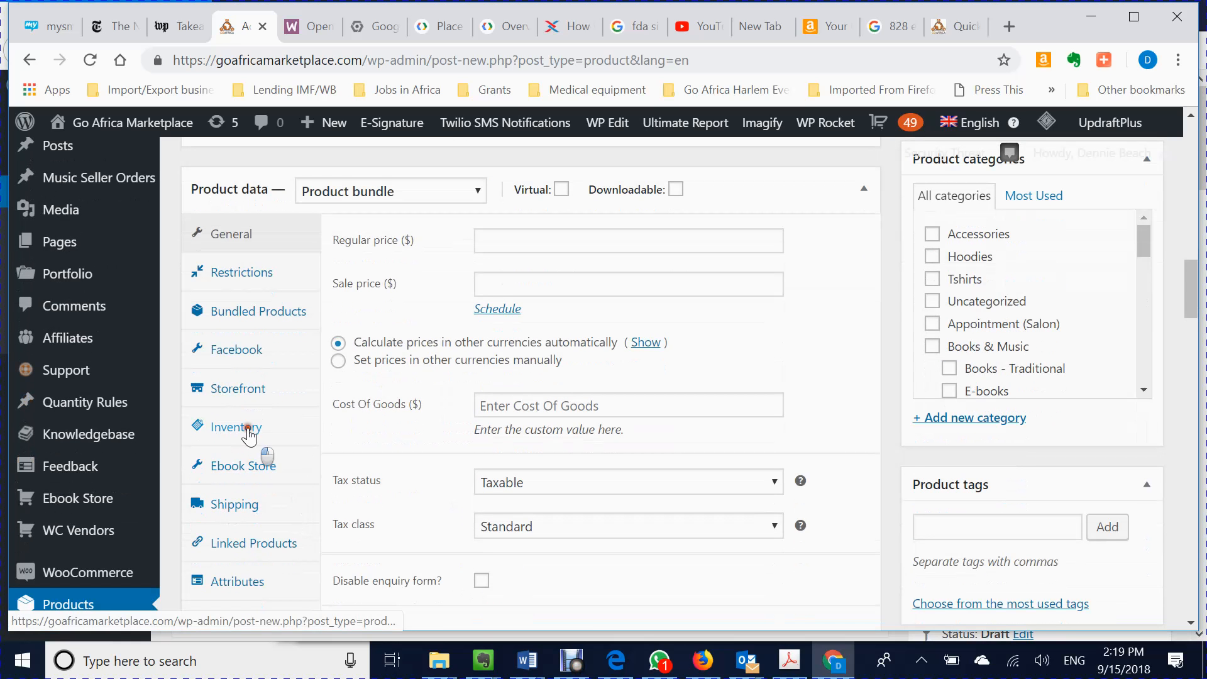
{"action": "left_click", "coordinate": [247, 429]}
Enter "Go Africa Coffee & tea Bundle" as the product short description.
{"action": "scroll", "coordinate": [728, 558], "scroll_direction": "down", "scroll_amount": 8}
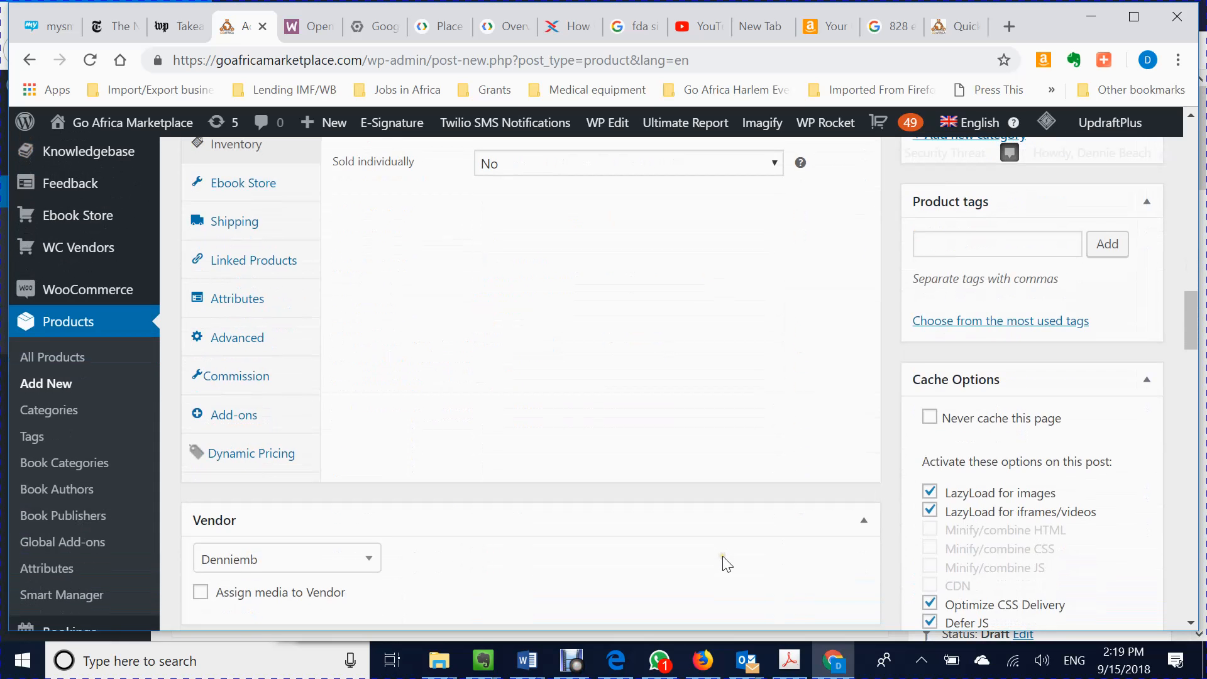
{"action": "scroll", "coordinate": [725, 563], "scroll_direction": "down", "scroll_amount": 7}
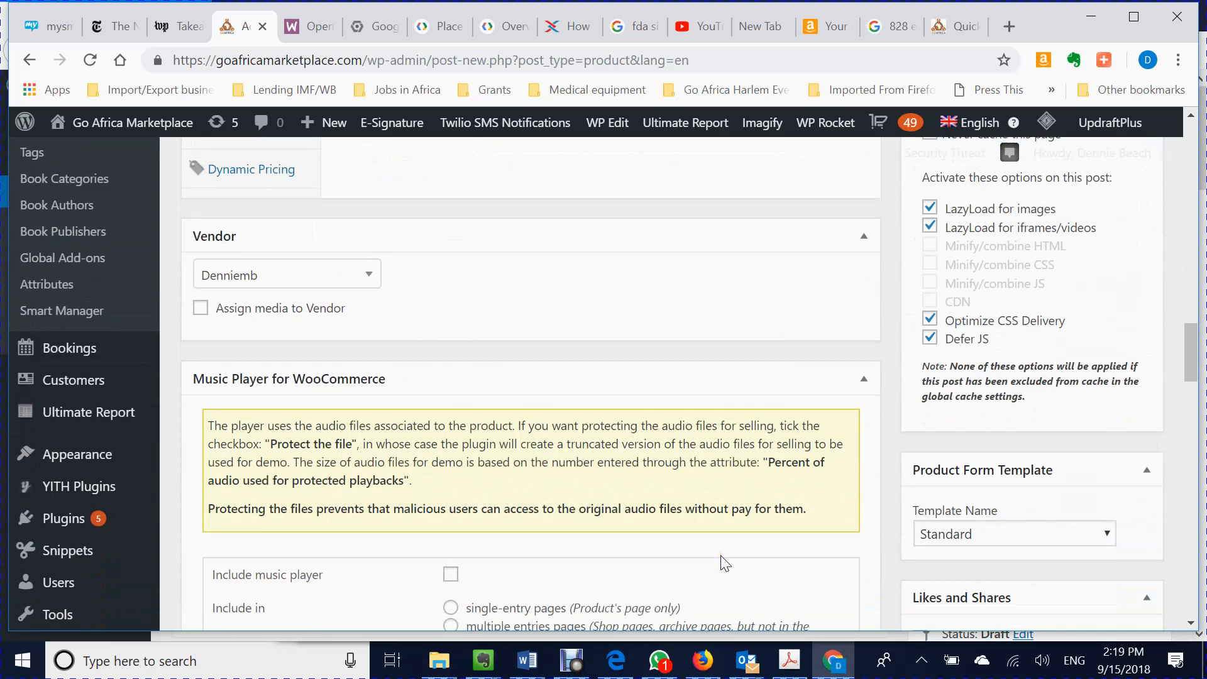
{"action": "scroll", "coordinate": [720, 556], "scroll_direction": "down", "scroll_amount": 9}
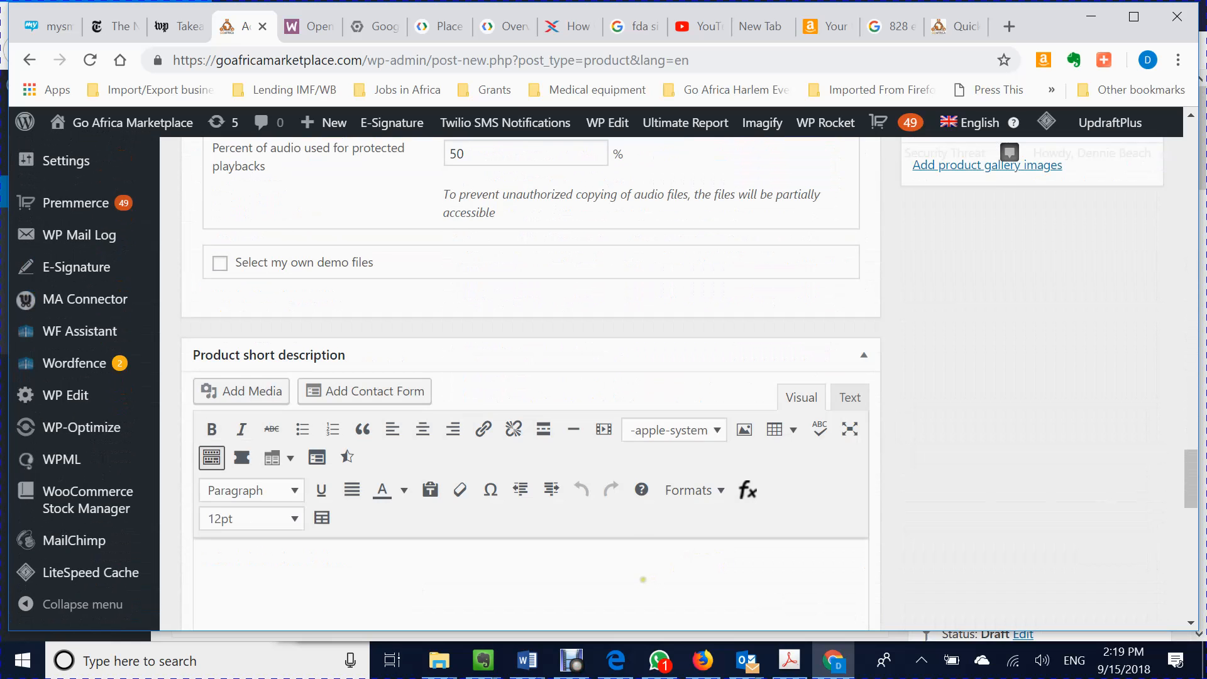
{"action": "scroll", "coordinate": [628, 569], "scroll_direction": "down", "scroll_amount": 2}
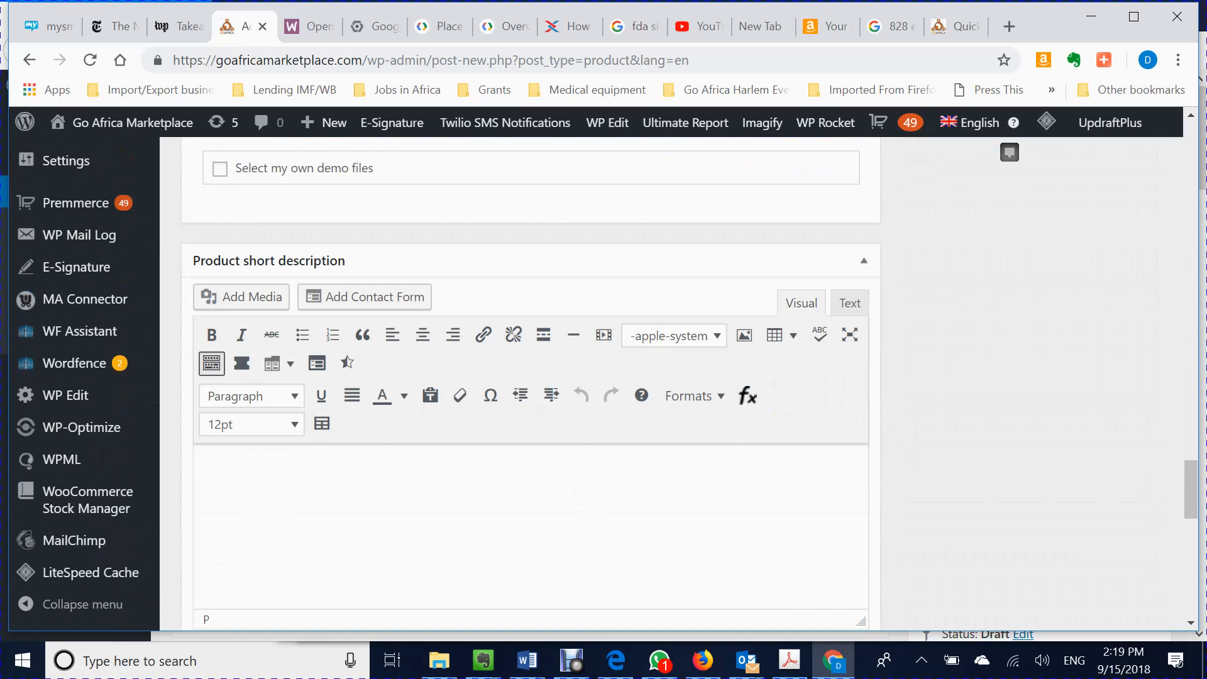
{"action": "type", "text": "Go Africa Coffe & te"}
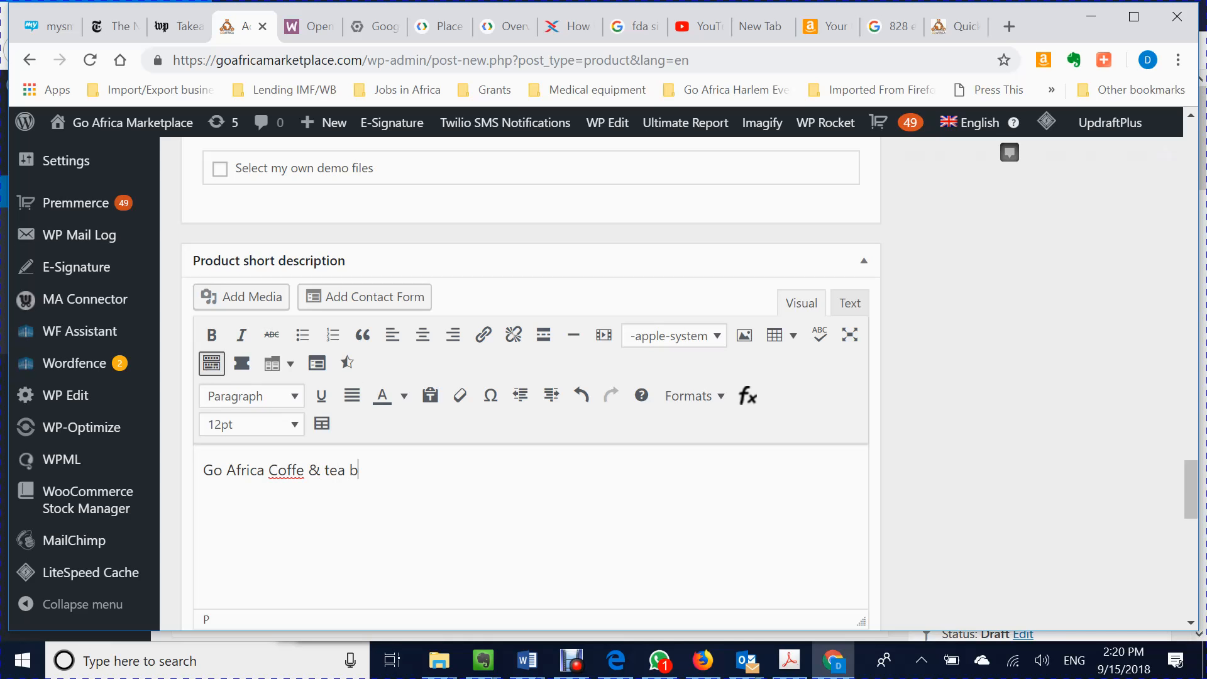
{"action": "type", "text": "a Bundle"}
{"action": "left_click", "coordinate": [304, 470]}
{"action": "type", "text": "e"}
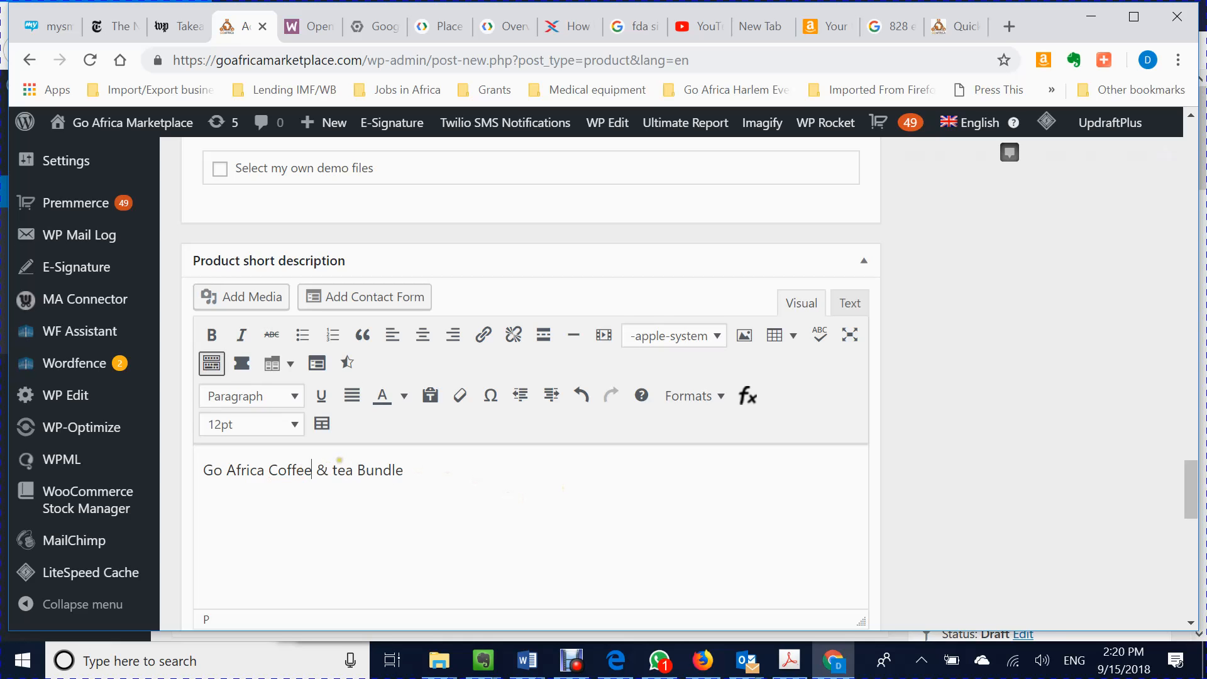
{"action": "left_click", "coordinate": [352, 468]}
Set the 1lb ground coffee bag image coffee-1lb-front-FOR-AMAZON-product-mockup-1.png from the media library as the product image.
{"action": "scroll", "coordinate": [723, 477], "scroll_direction": "up", "scroll_amount": 3}
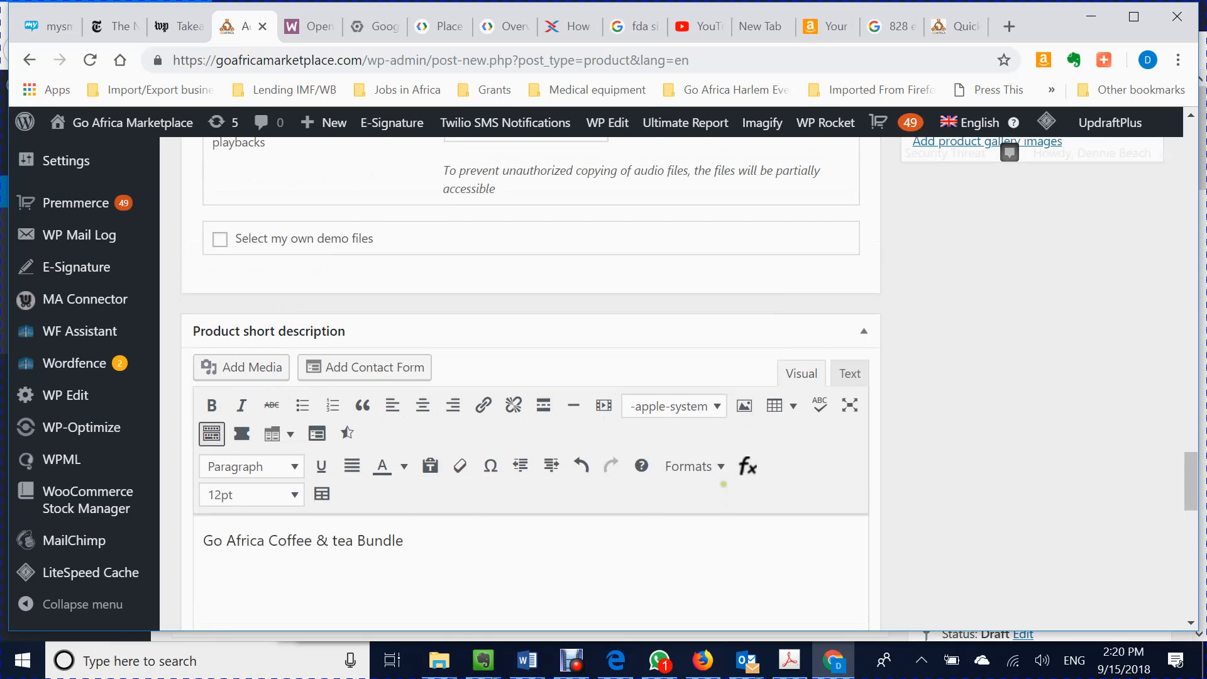
{"action": "scroll", "coordinate": [889, 459], "scroll_direction": "up", "scroll_amount": 3}
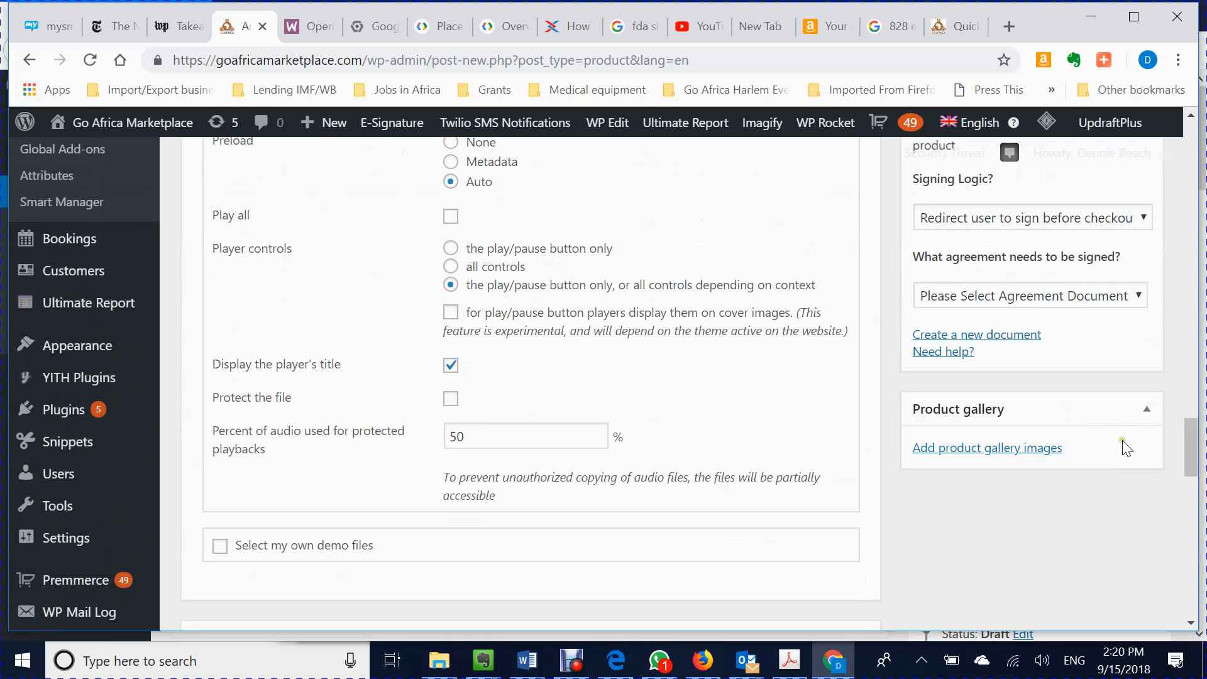
{"action": "scroll", "coordinate": [1122, 446], "scroll_direction": "up", "scroll_amount": 3}
{"action": "scroll", "coordinate": [1121, 446], "scroll_direction": "up", "scroll_amount": 3}
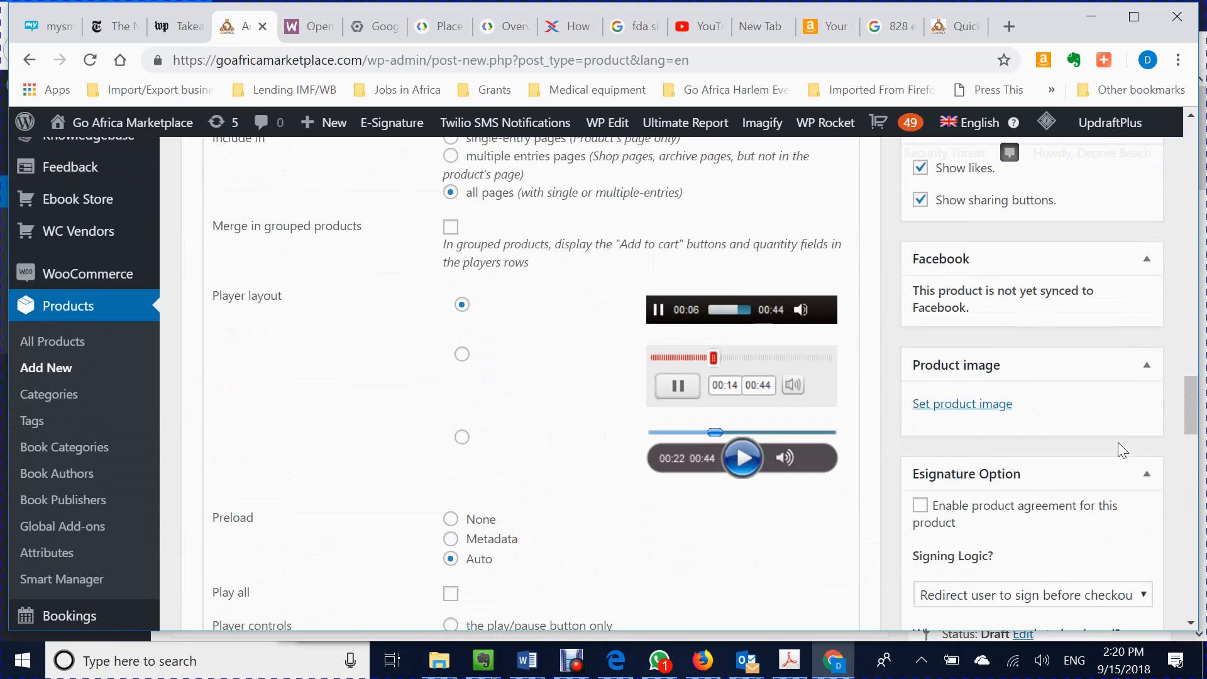
{"action": "left_click", "coordinate": [989, 410]}
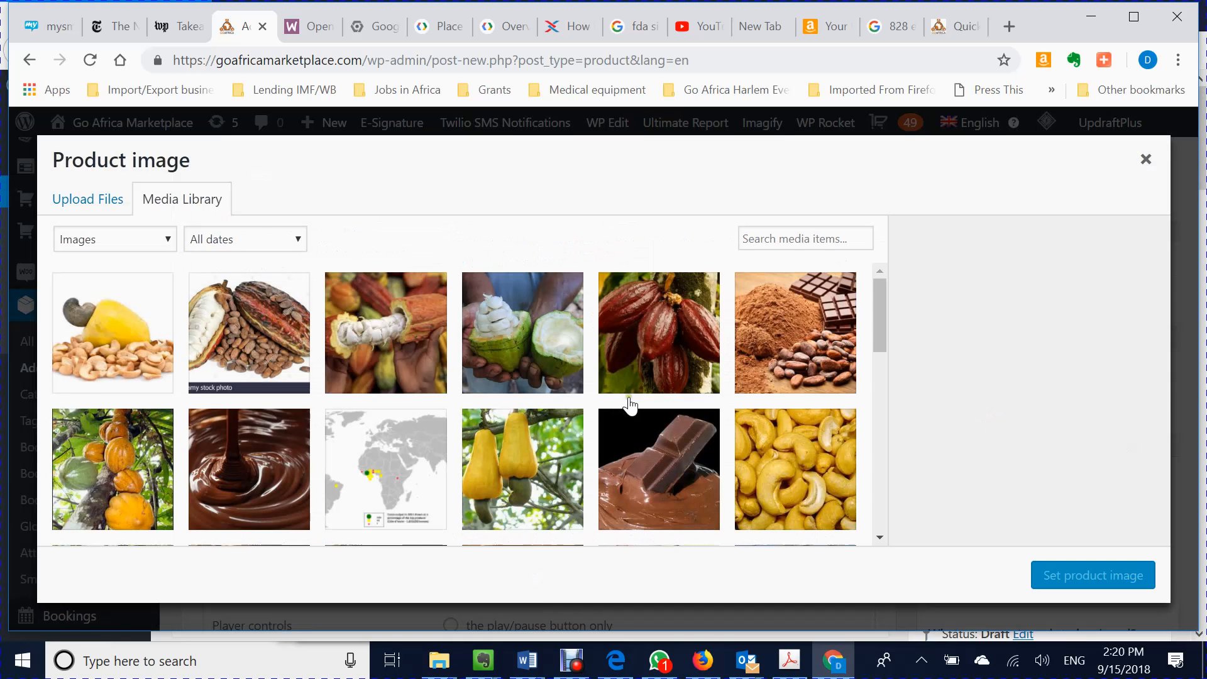
{"action": "scroll", "coordinate": [625, 406], "scroll_direction": "down", "scroll_amount": 2}
{"action": "scroll", "coordinate": [629, 407], "scroll_direction": "down", "scroll_amount": 10}
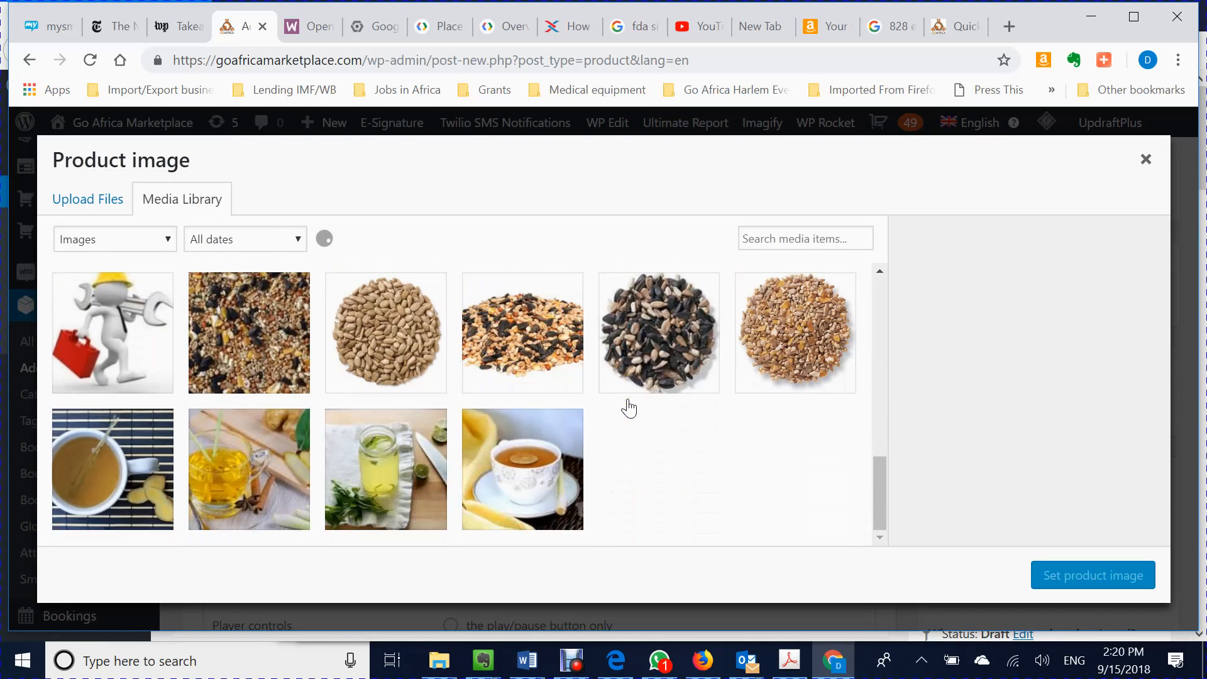
{"action": "scroll", "coordinate": [628, 409], "scroll_direction": "down", "scroll_amount": 8}
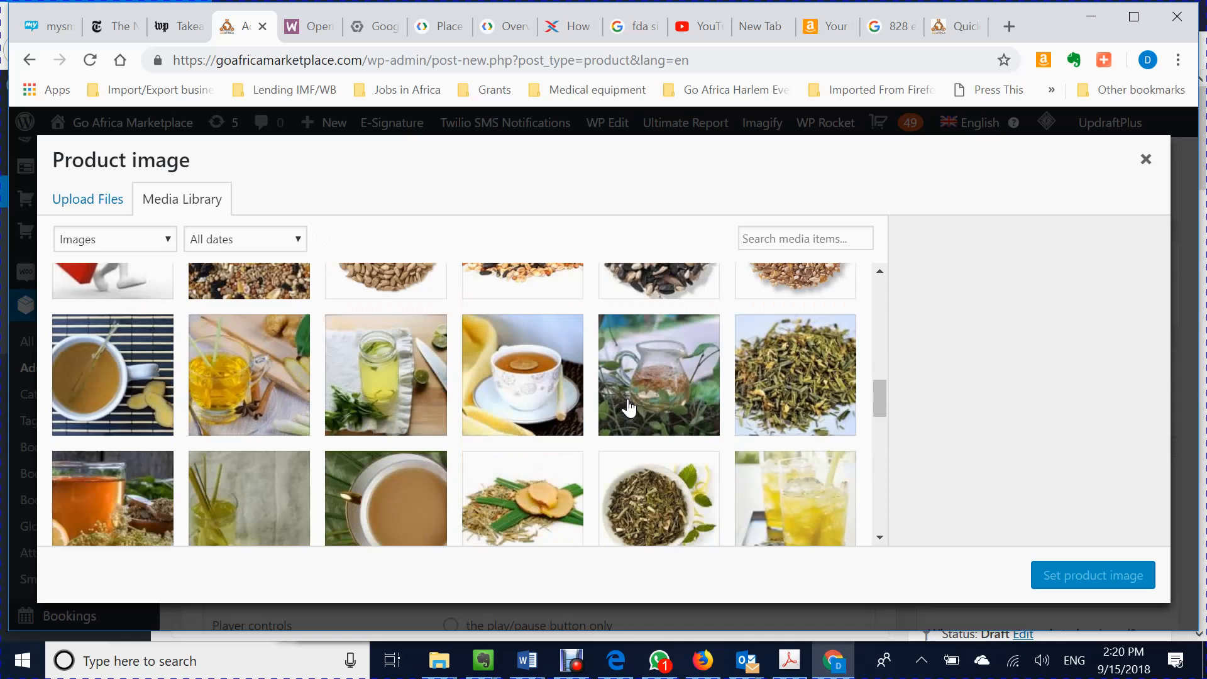
{"action": "scroll", "coordinate": [629, 408], "scroll_direction": "down", "scroll_amount": 6}
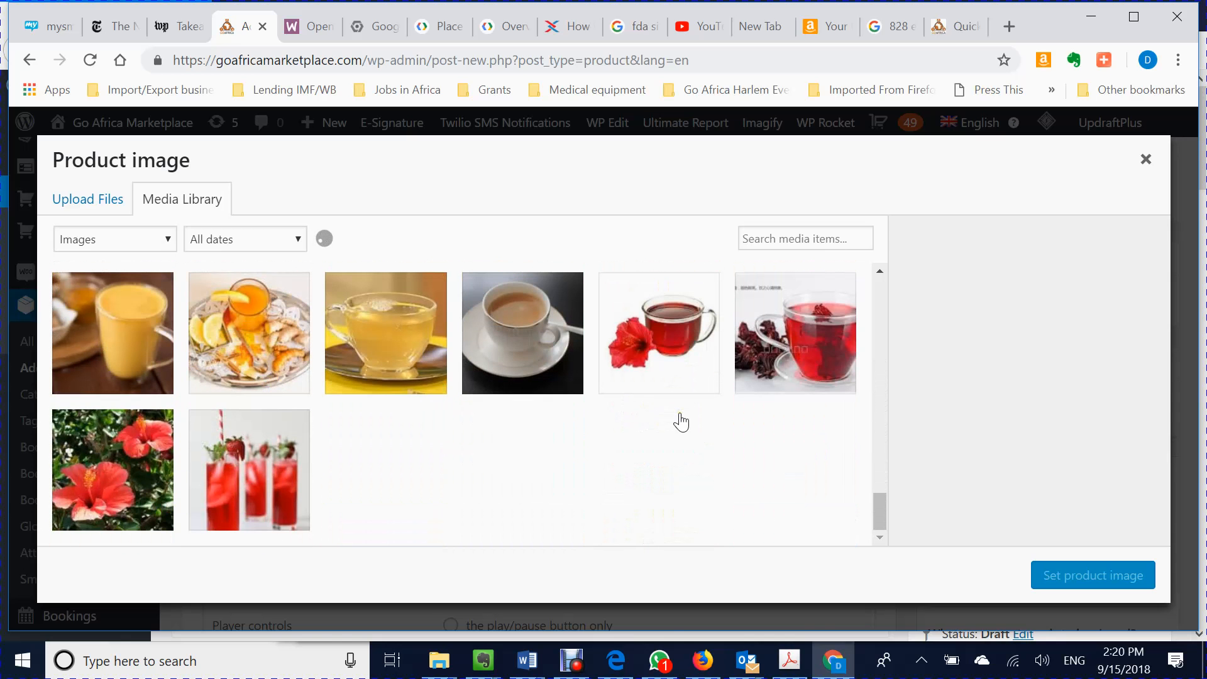
{"action": "scroll", "coordinate": [680, 421], "scroll_direction": "down", "scroll_amount": 5}
{"action": "scroll", "coordinate": [679, 422], "scroll_direction": "down", "scroll_amount": 1}
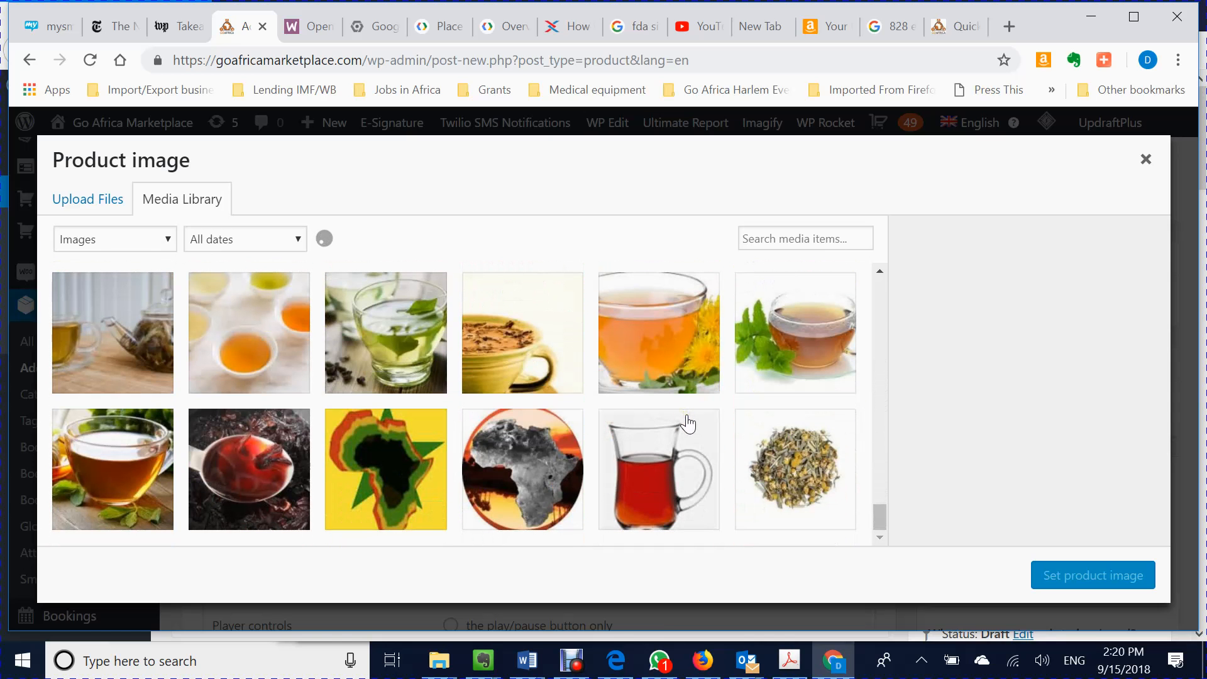
{"action": "scroll", "coordinate": [687, 424], "scroll_direction": "down", "scroll_amount": 10}
{"action": "scroll", "coordinate": [687, 424], "scroll_direction": "down", "scroll_amount": 1}
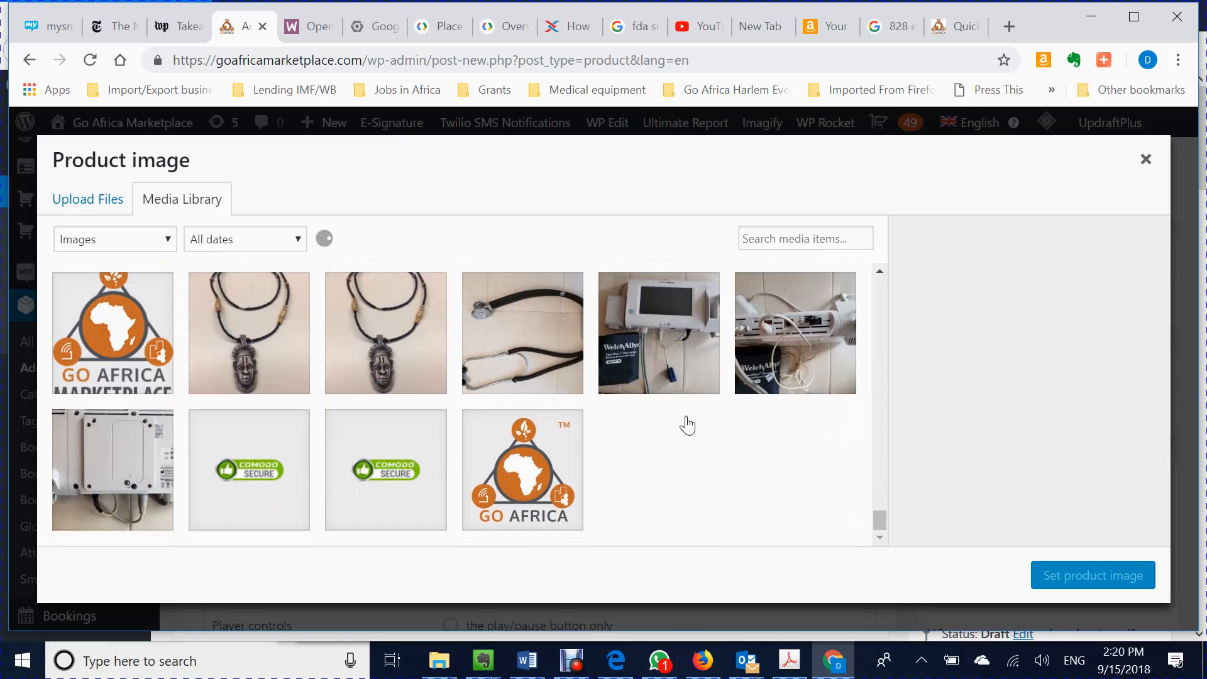
{"action": "scroll", "coordinate": [687, 424], "scroll_direction": "down", "scroll_amount": 5}
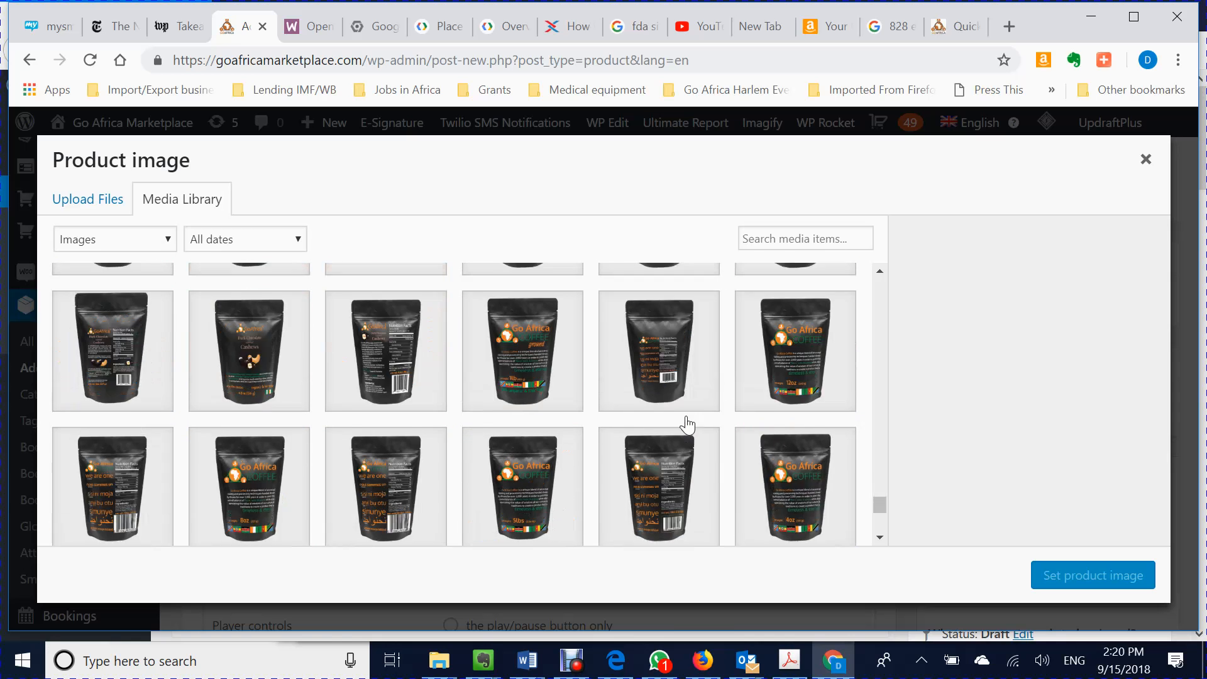
{"action": "scroll", "coordinate": [687, 424], "scroll_direction": "up", "scroll_amount": 1}
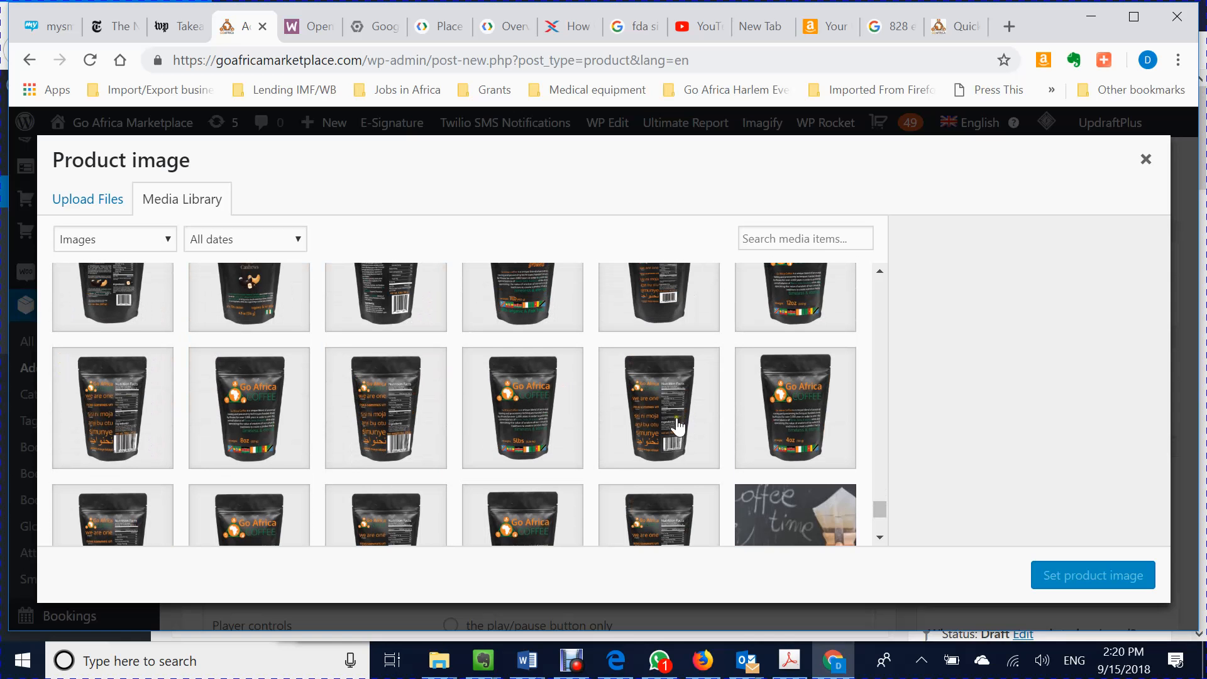
{"action": "scroll", "coordinate": [566, 426], "scroll_direction": "up", "scroll_amount": 2}
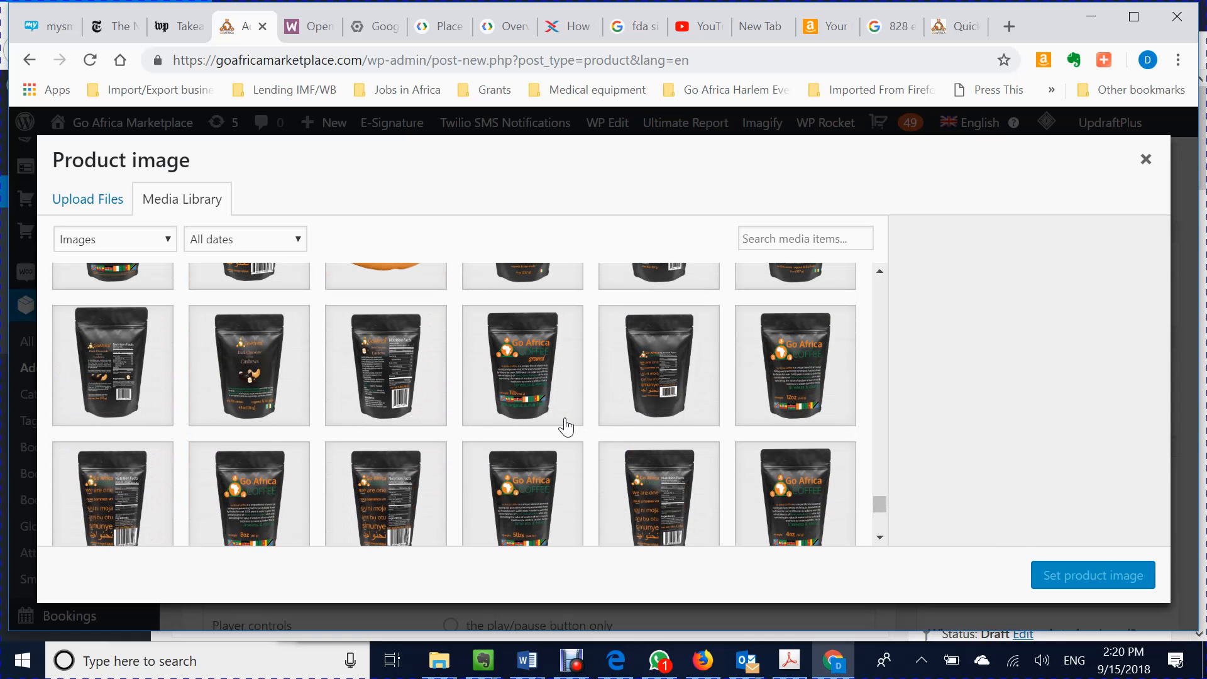
{"action": "left_click", "coordinate": [550, 421]}
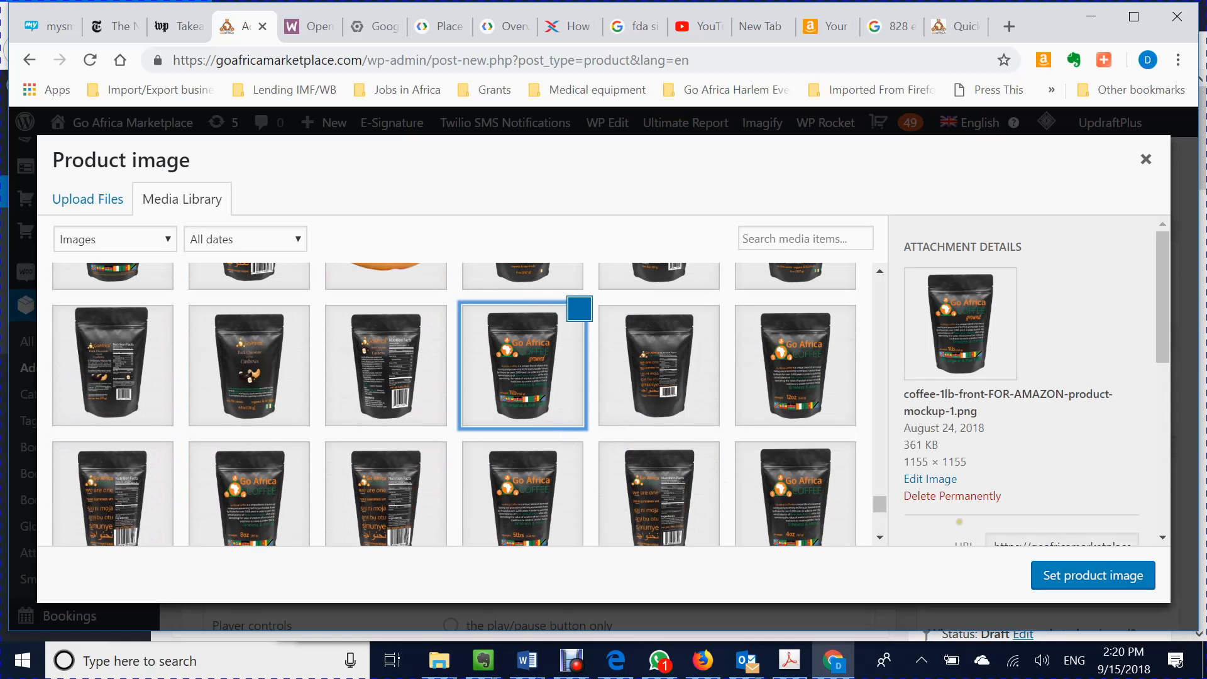
{"action": "left_click", "coordinate": [1082, 577]}
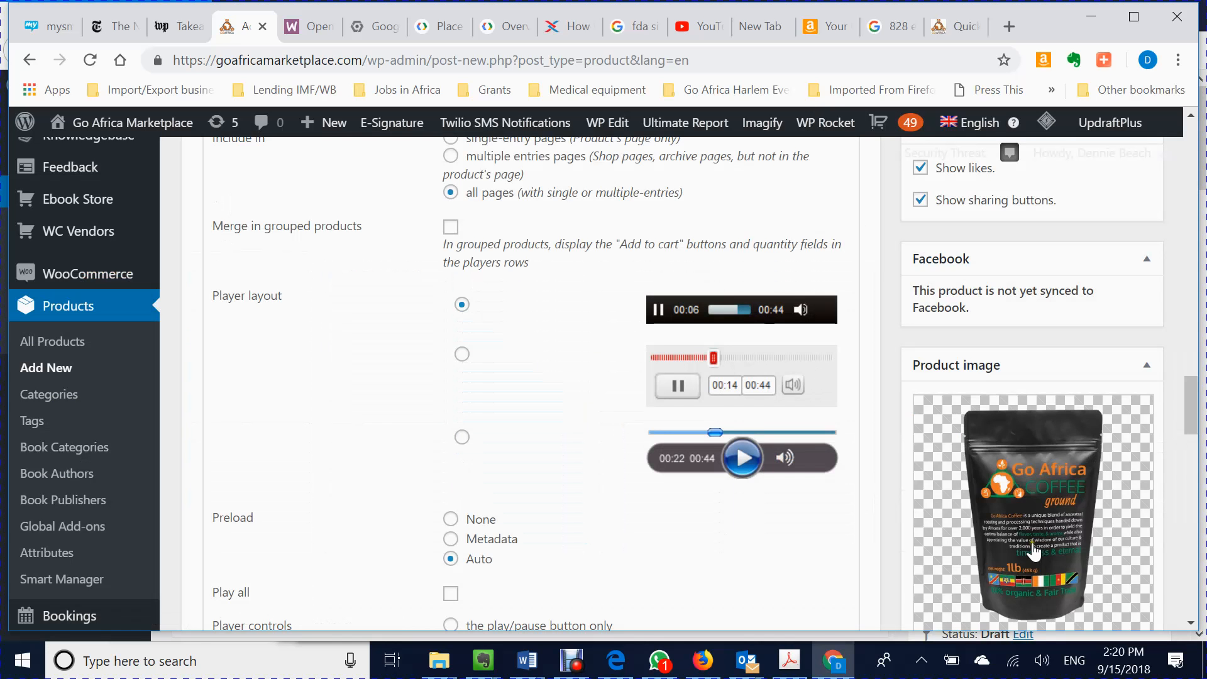
{"action": "scroll", "coordinate": [1034, 553], "scroll_direction": "down", "scroll_amount": 4}
{"action": "scroll", "coordinate": [1034, 553], "scroll_direction": "down", "scroll_amount": 5}
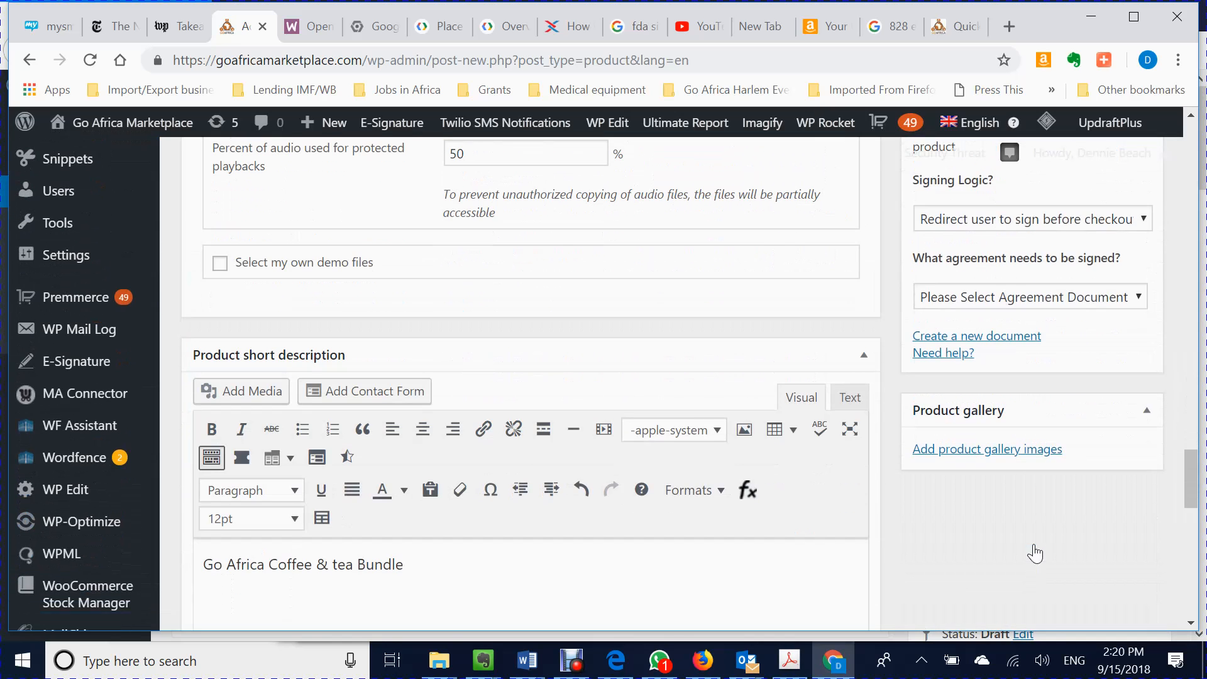
Add the yellow tea image images-26.jpg from the media library to the product gallery.
{"action": "left_click", "coordinate": [994, 450]}
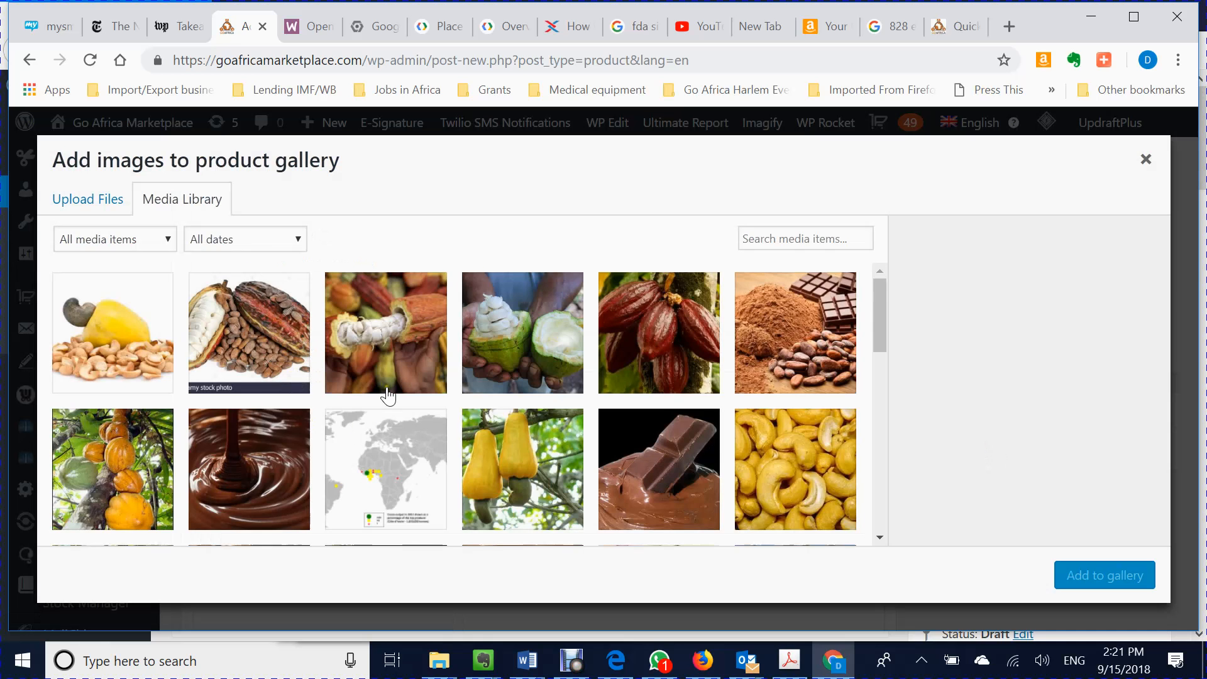
{"action": "scroll", "coordinate": [380, 395], "scroll_direction": "down", "scroll_amount": 10}
{"action": "scroll", "coordinate": [380, 395], "scroll_direction": "down", "scroll_amount": 5}
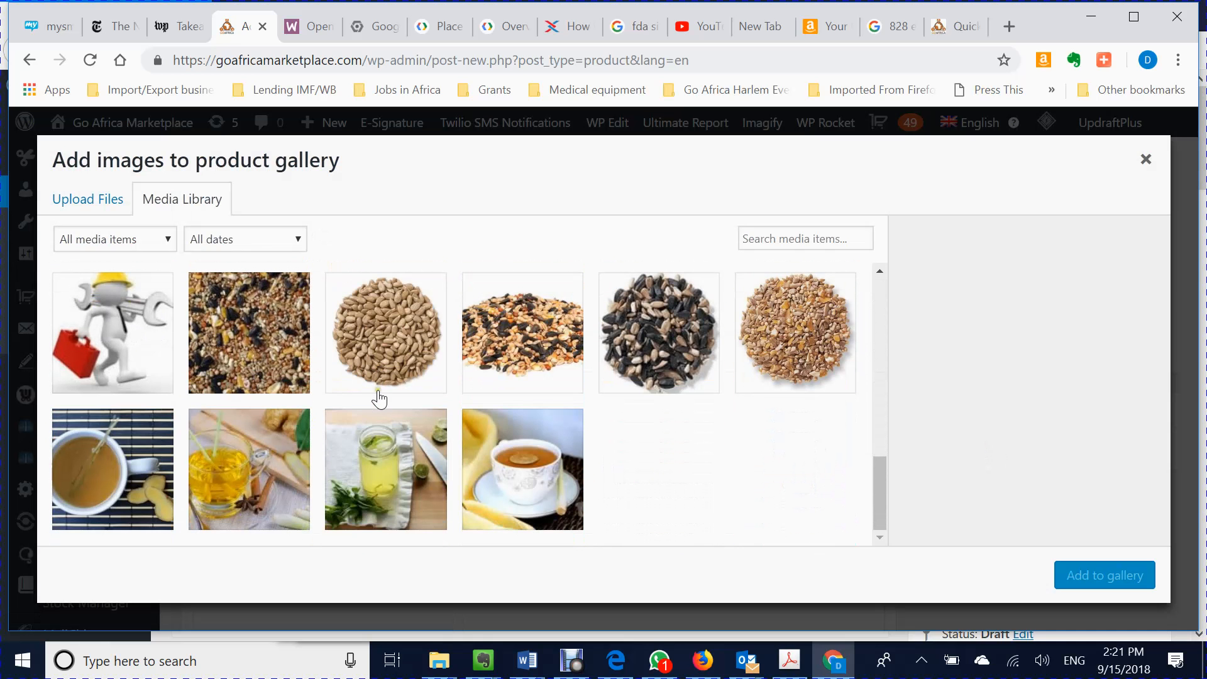
{"action": "left_click", "coordinate": [233, 462]}
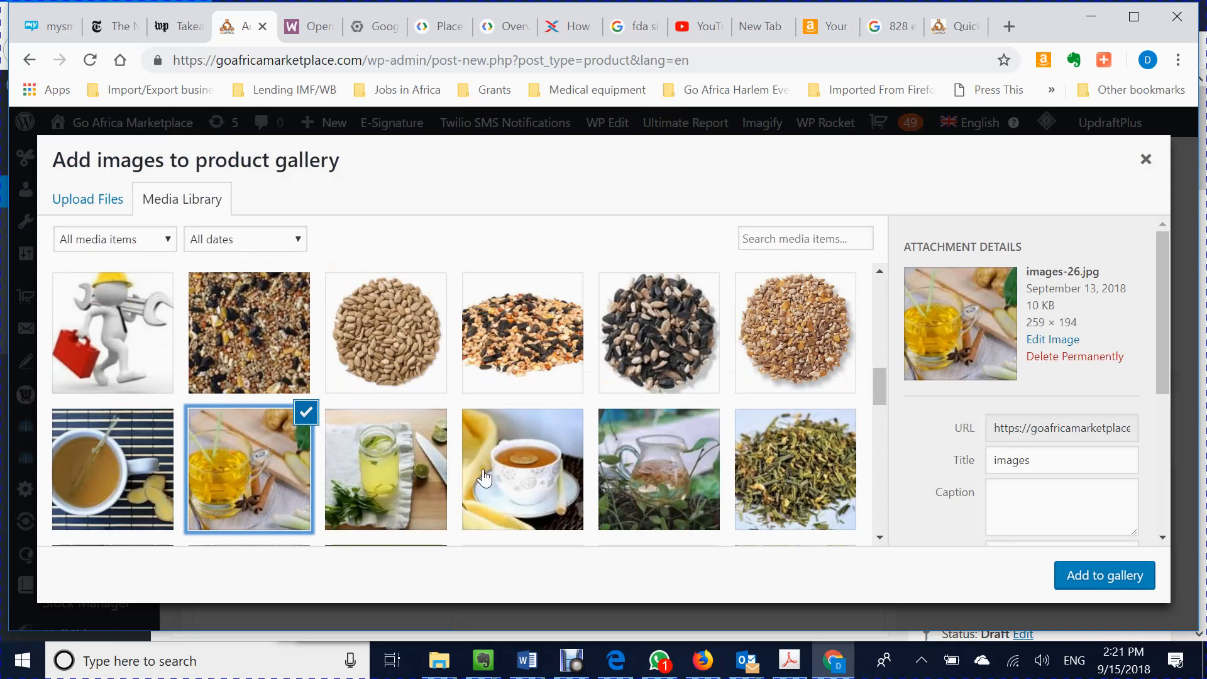
{"action": "left_click", "coordinate": [1076, 578]}
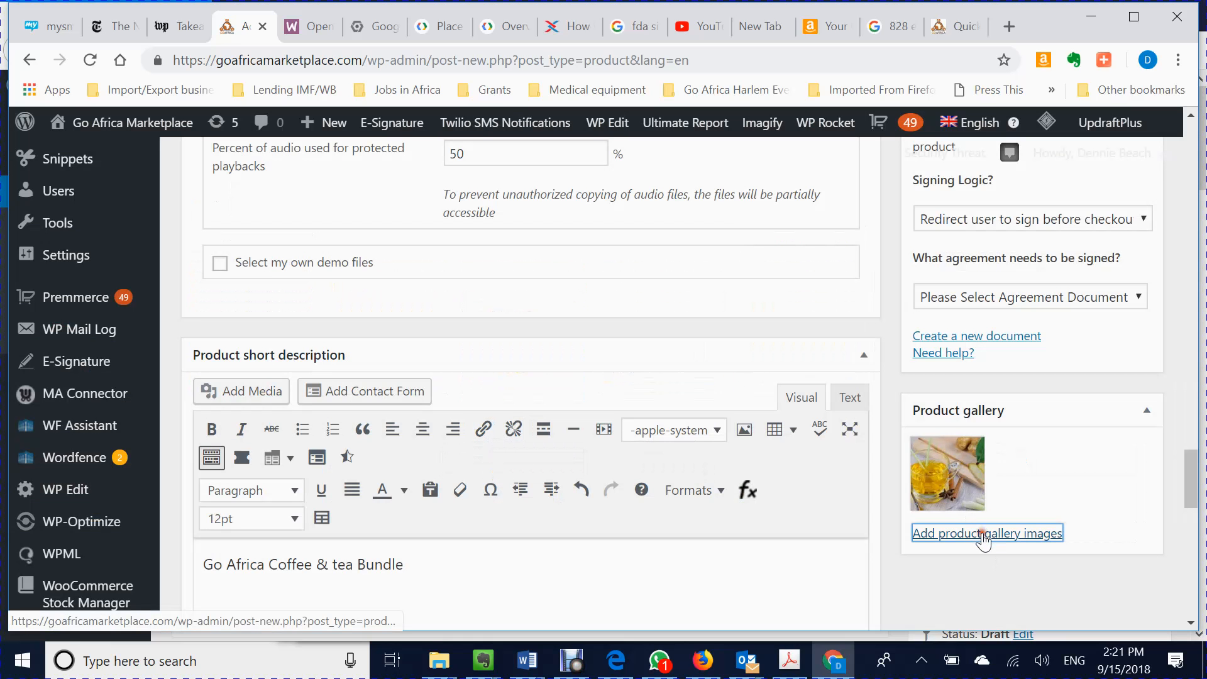
Add the ground coffee bag image coffee-1lb-front-FOR-AMAZON-product-mockup-1.png from the media library to the product gallery.
{"action": "left_click", "coordinate": [984, 534]}
{"action": "scroll", "coordinate": [530, 395], "scroll_direction": "down", "scroll_amount": 15}
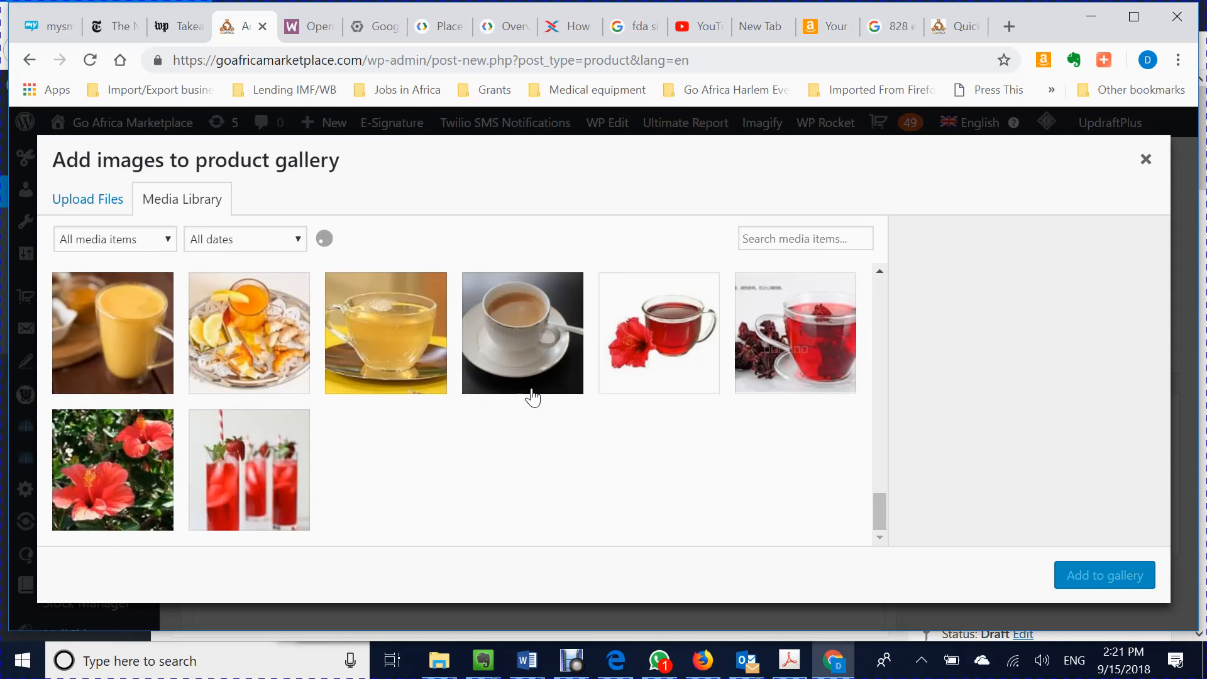
{"action": "scroll", "coordinate": [531, 398], "scroll_direction": "down", "scroll_amount": 10}
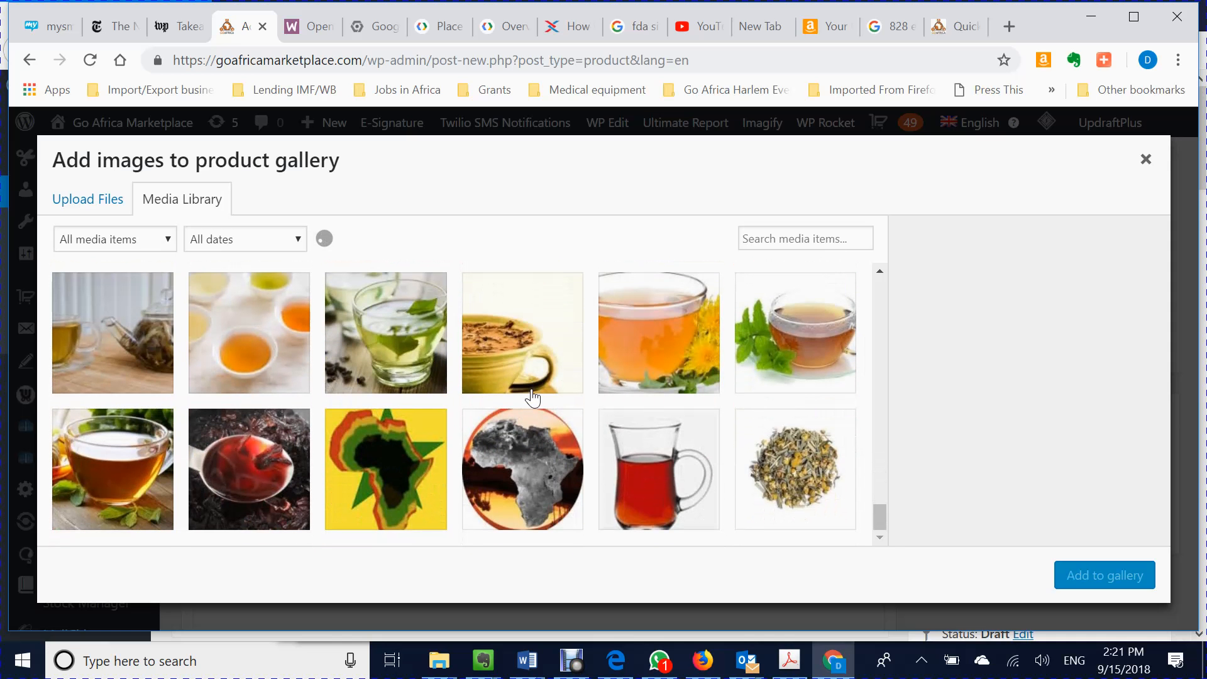
{"action": "scroll", "coordinate": [532, 397], "scroll_direction": "down", "scroll_amount": 10}
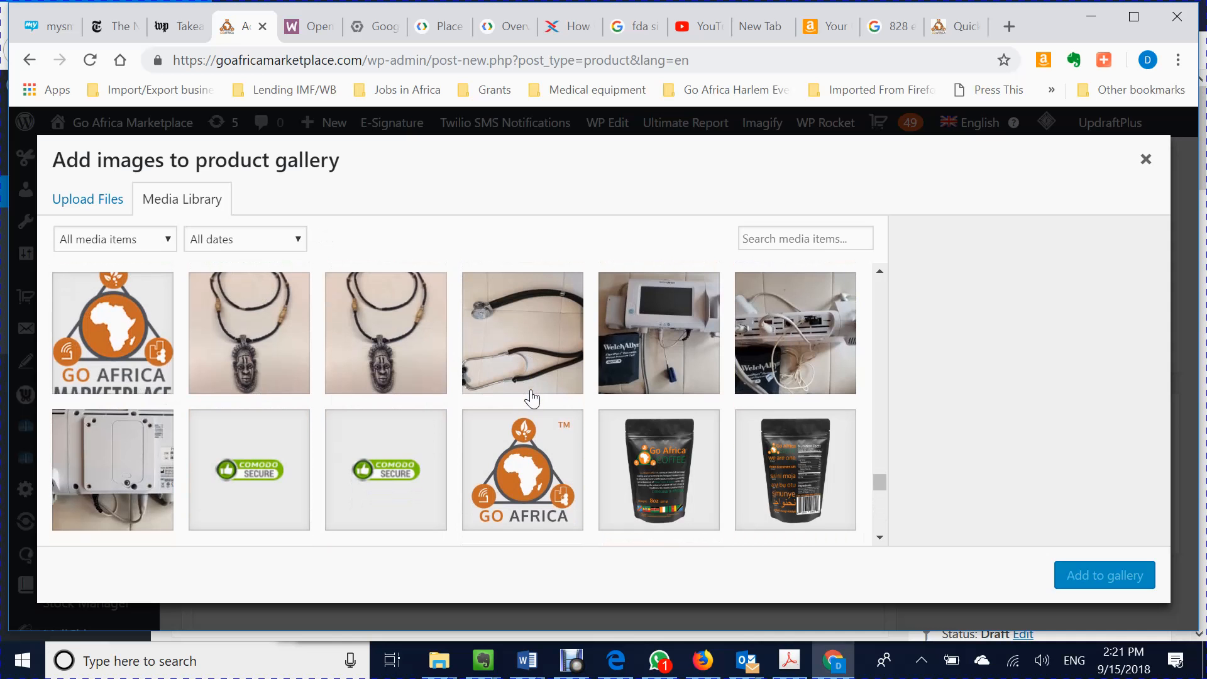
{"action": "scroll", "coordinate": [531, 397], "scroll_direction": "down", "scroll_amount": 5}
{"action": "scroll", "coordinate": [532, 397], "scroll_direction": "up", "scroll_amount": 2}
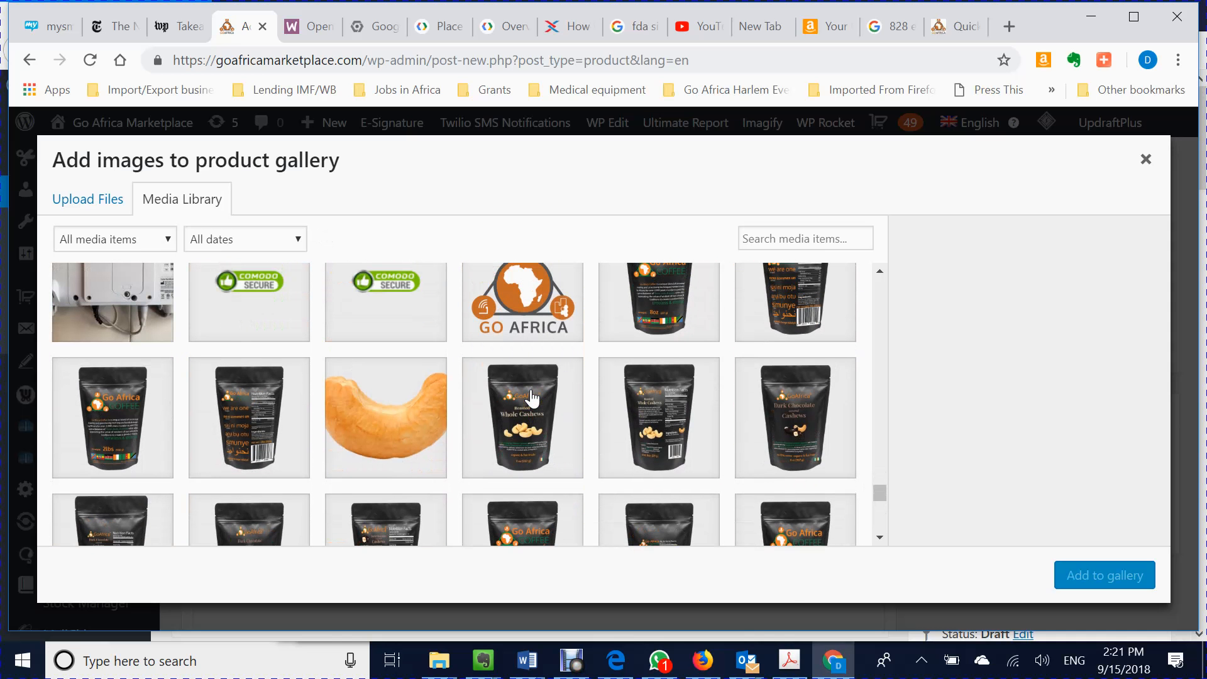
{"action": "scroll", "coordinate": [532, 398], "scroll_direction": "down", "scroll_amount": 3}
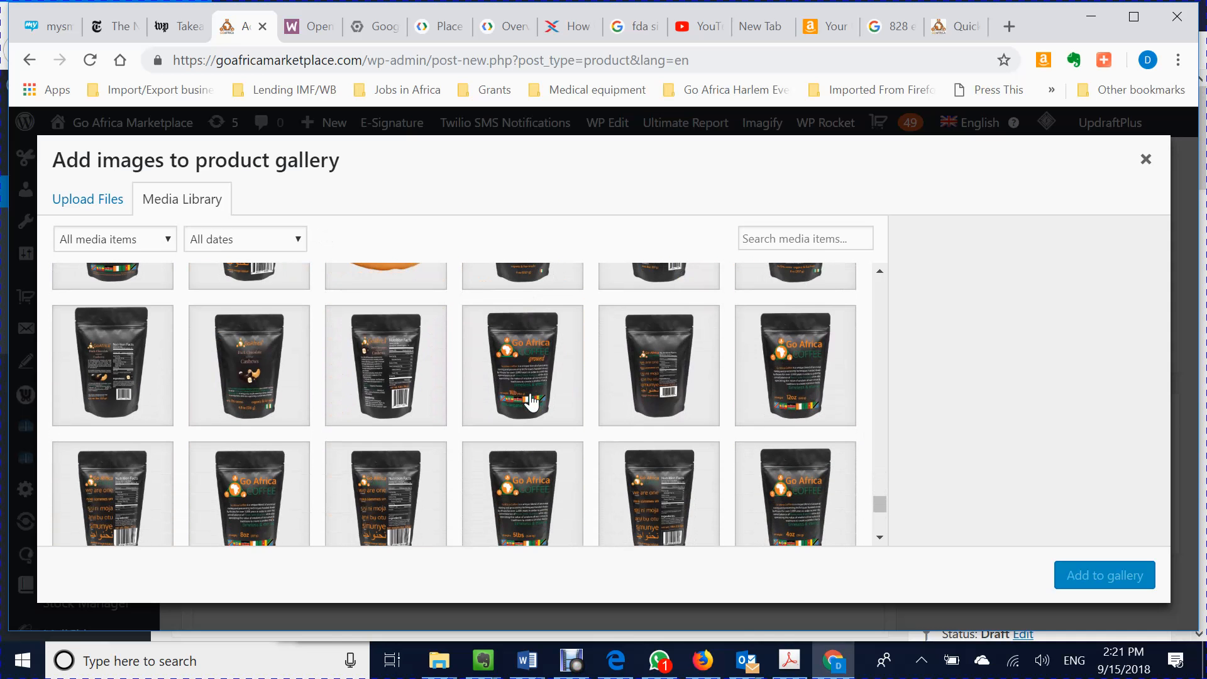
{"action": "left_click", "coordinate": [532, 399]}
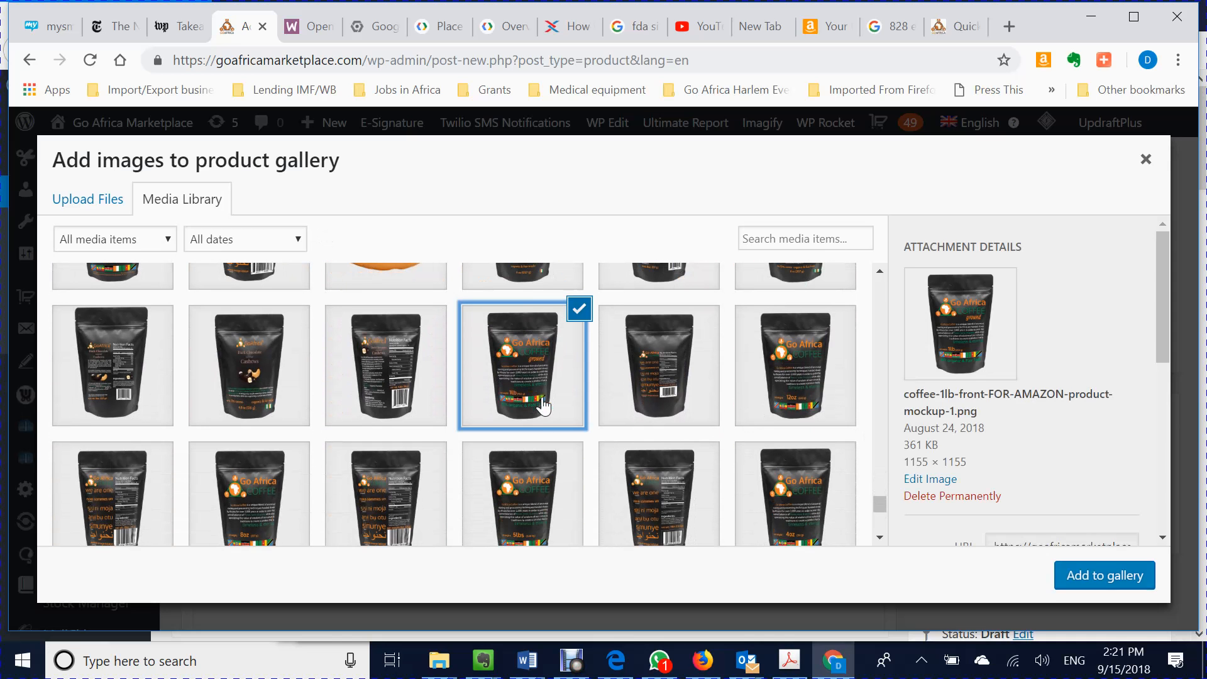
{"action": "left_click", "coordinate": [1062, 577]}
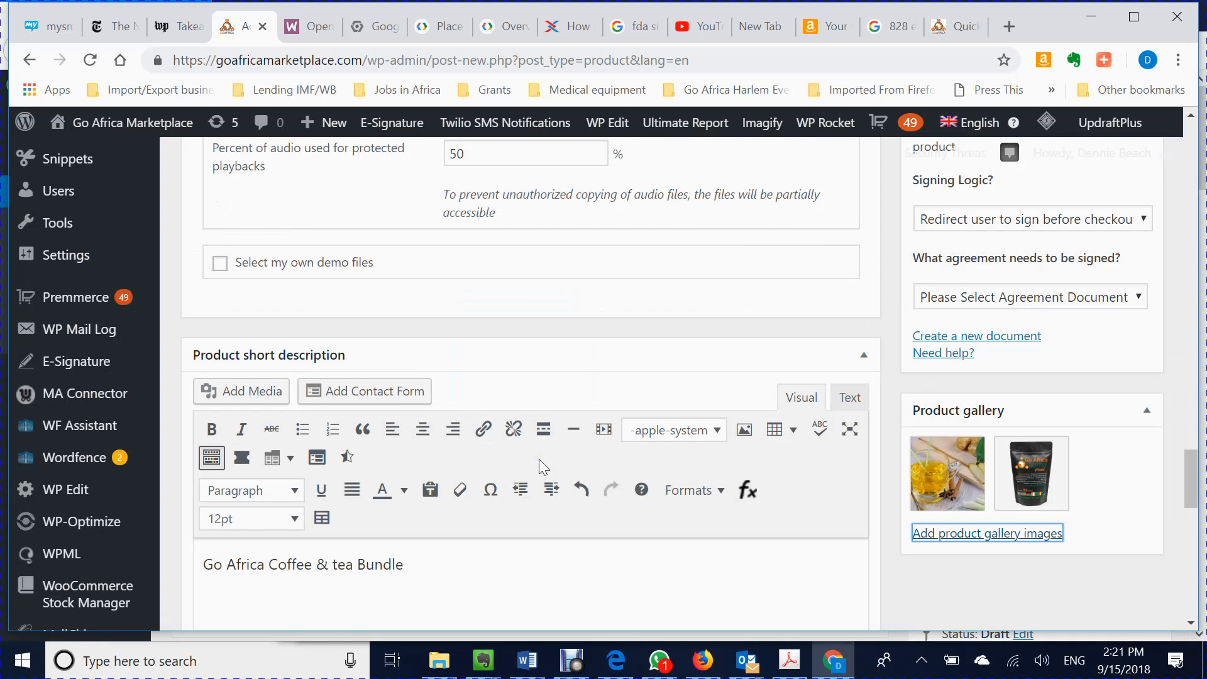
Assign the bundle to the Coffee and Teas product categories under Food.
{"action": "scroll", "coordinate": [539, 457], "scroll_direction": "up", "scroll_amount": 10}
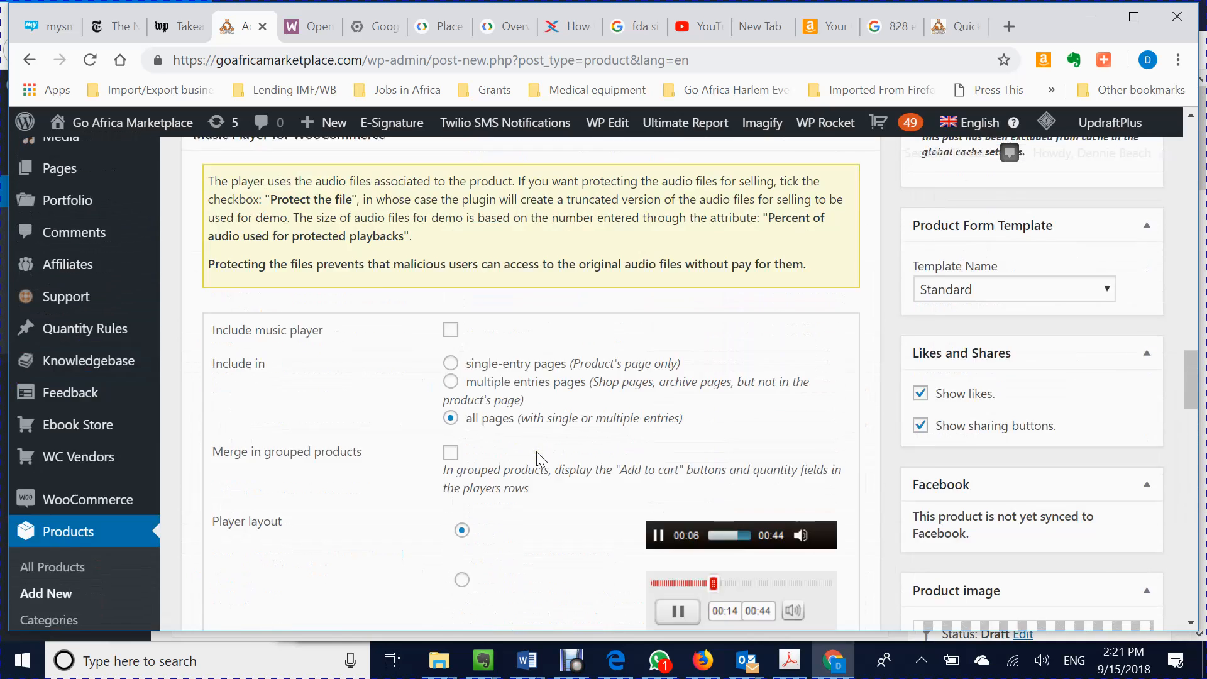
{"action": "scroll", "coordinate": [537, 454], "scroll_direction": "up", "scroll_amount": 10}
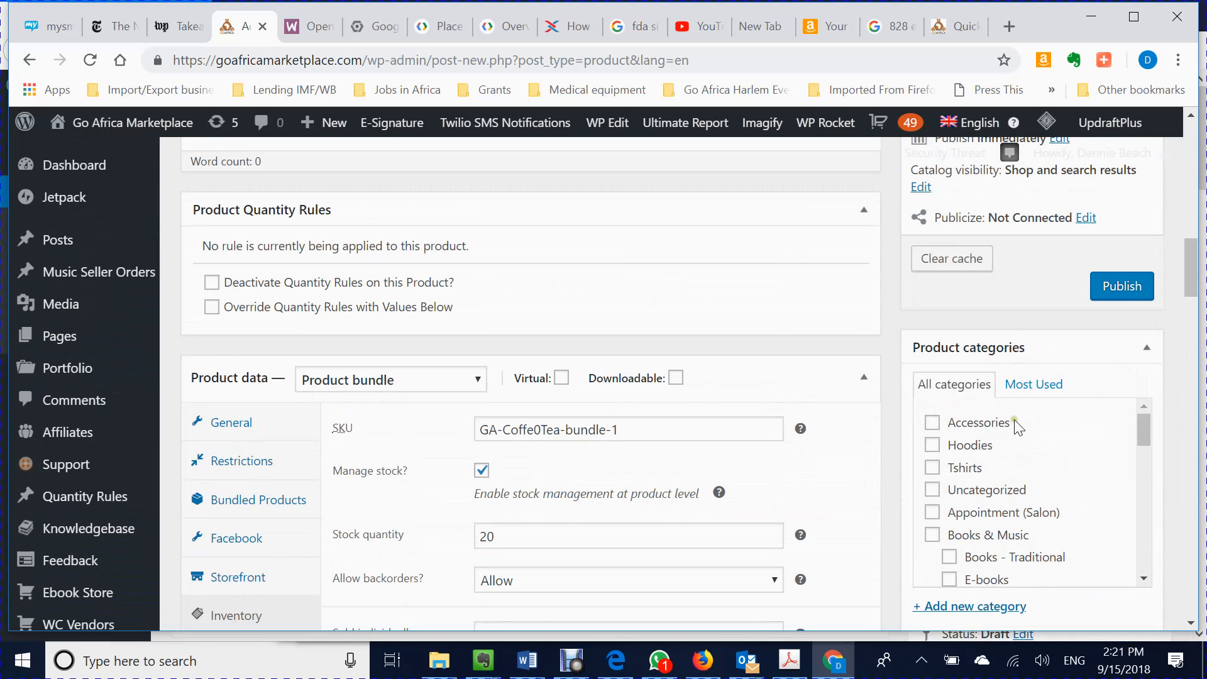
{"action": "scroll", "coordinate": [1014, 420], "scroll_direction": "down", "scroll_amount": 2}
{"action": "scroll", "coordinate": [1034, 445], "scroll_direction": "up", "scroll_amount": 2}
{"action": "scroll", "coordinate": [1034, 446], "scroll_direction": "down", "scroll_amount": 8}
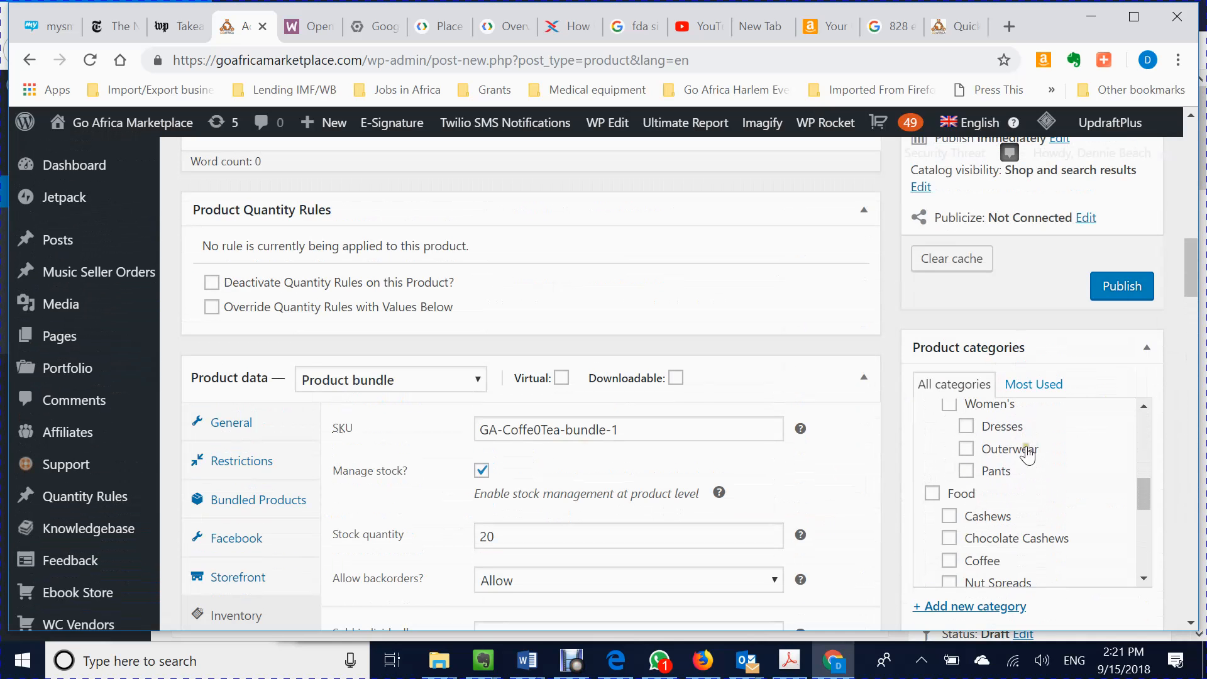
{"action": "scroll", "coordinate": [954, 520], "scroll_direction": "down", "scroll_amount": 2}
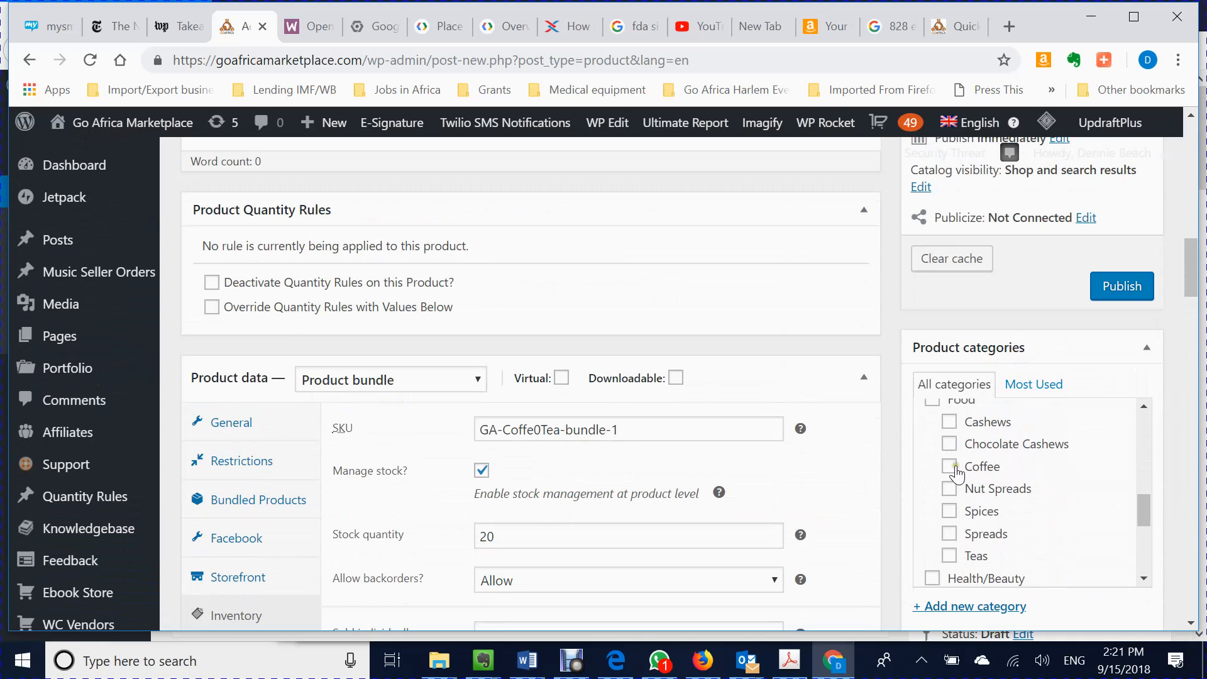
{"action": "left_click", "coordinate": [950, 466]}
{"action": "left_click", "coordinate": [946, 557]}
Publish the product bundle.
{"action": "scroll", "coordinate": [1056, 508], "scroll_direction": "up", "scroll_amount": 4}
{"action": "scroll", "coordinate": [1056, 509], "scroll_direction": "up", "scroll_amount": 8}
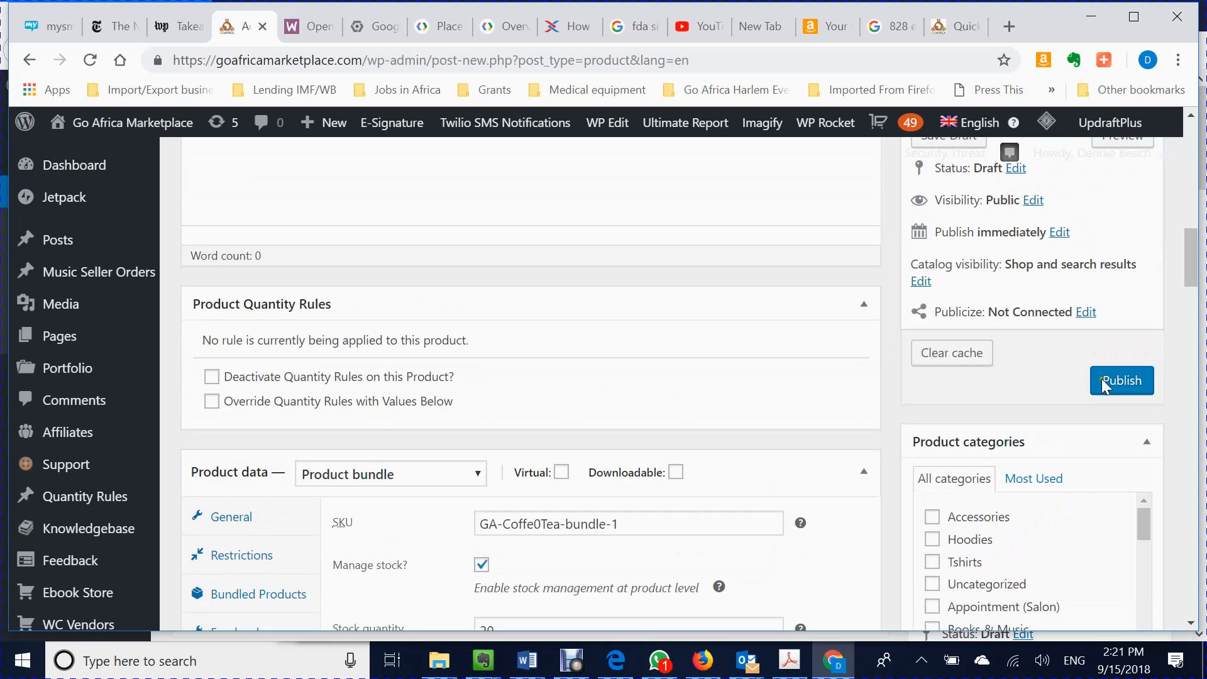
{"action": "left_click", "coordinate": [1112, 394]}
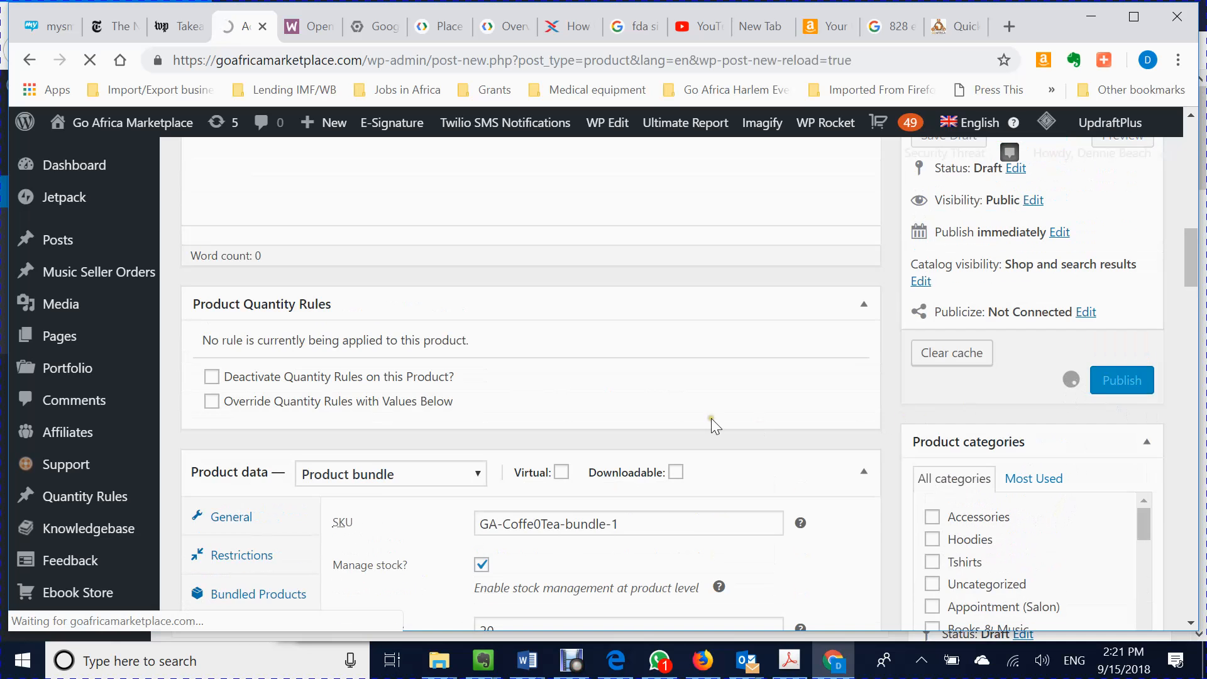
{"action": "scroll", "coordinate": [711, 418], "scroll_direction": "up", "scroll_amount": 1}
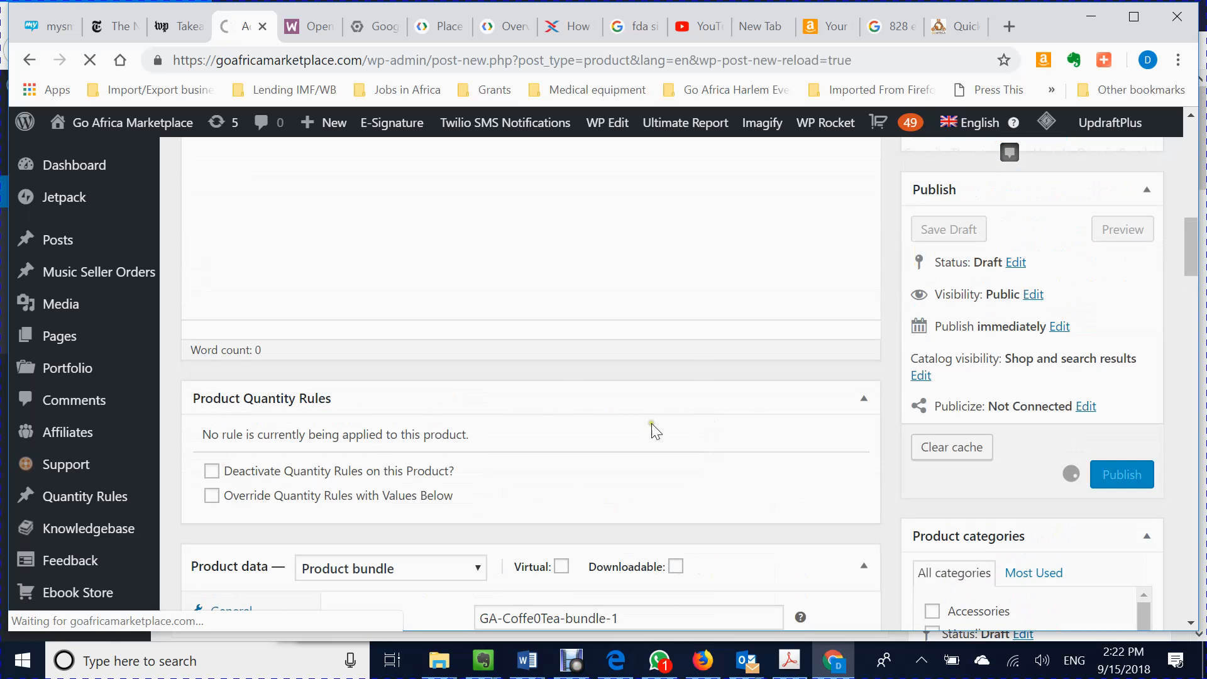
{"action": "scroll", "coordinate": [455, 344], "scroll_direction": "up", "scroll_amount": 2}
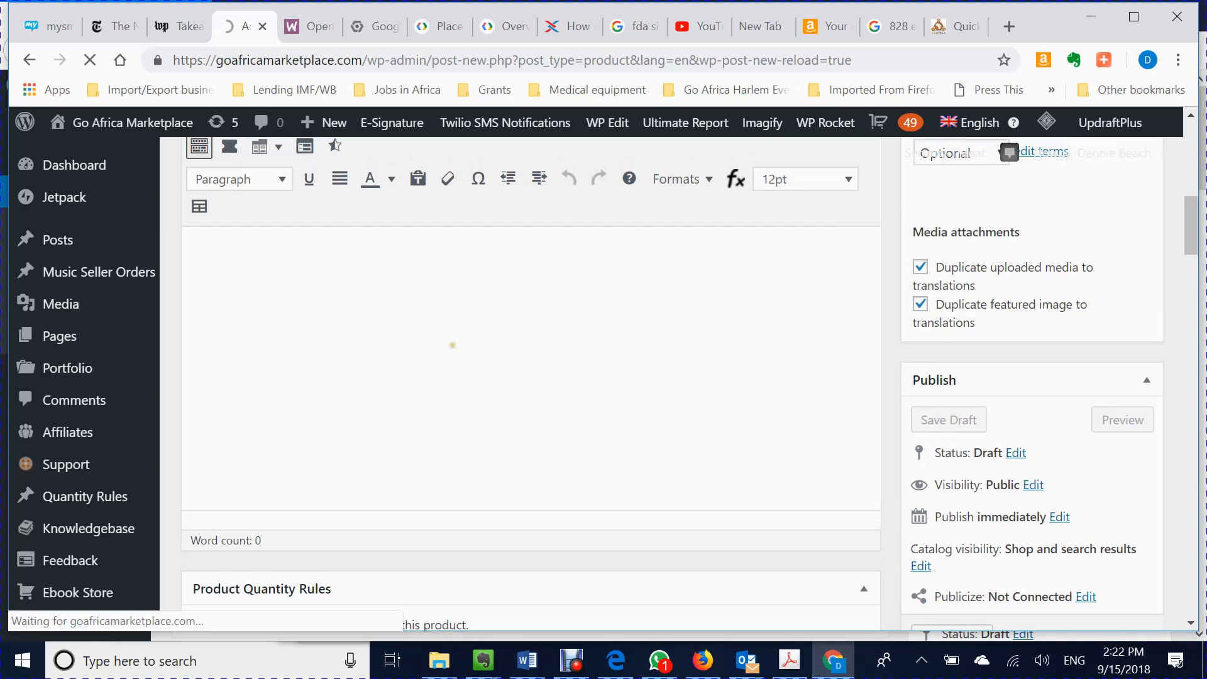
{"action": "scroll", "coordinate": [451, 345], "scroll_direction": "up", "scroll_amount": 1}
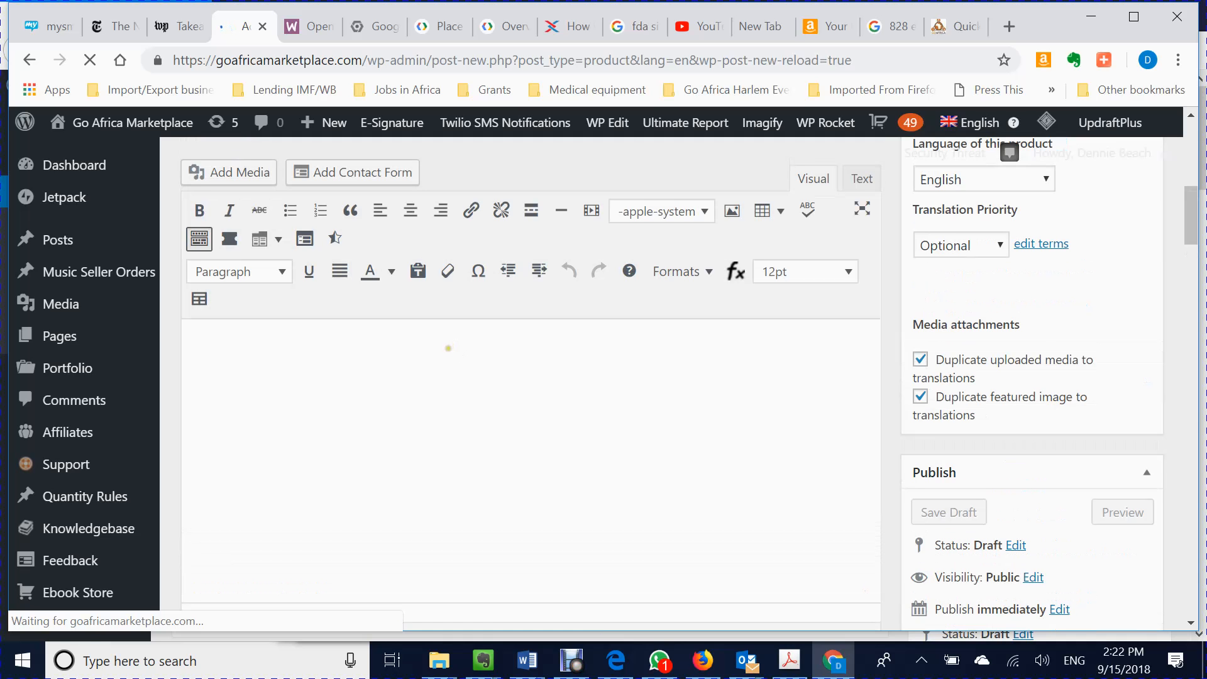
{"action": "scroll", "coordinate": [453, 333], "scroll_direction": "up", "scroll_amount": 2}
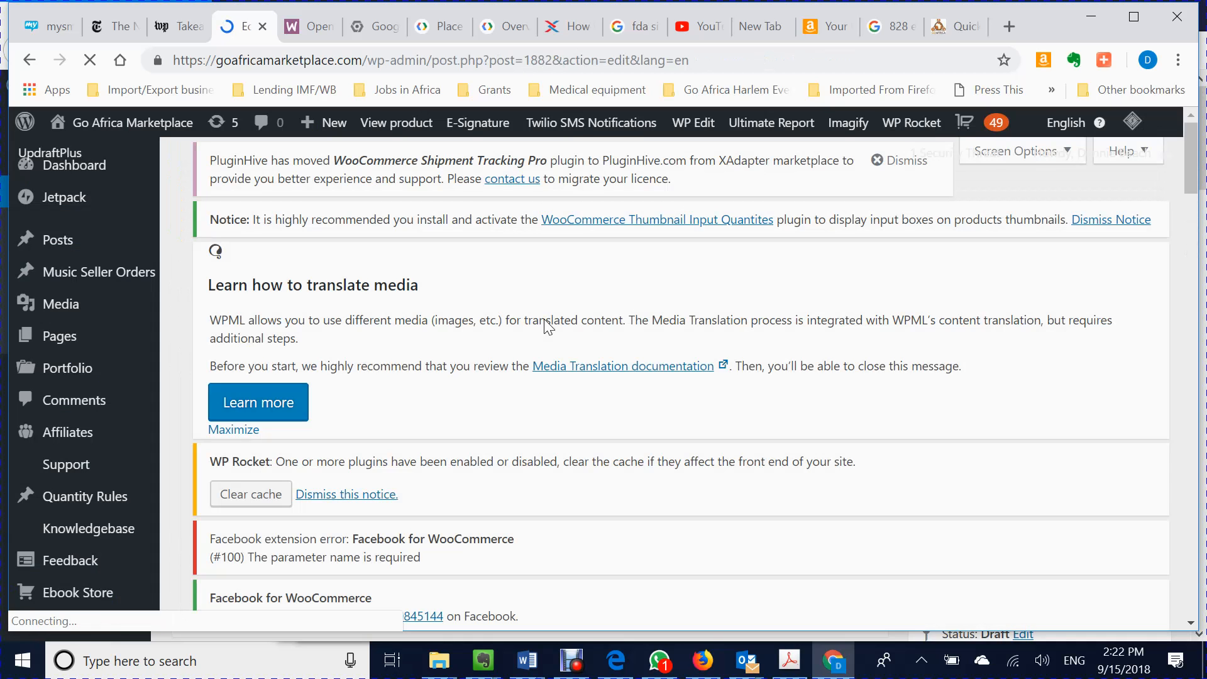
Name the published product "Go Africa Coffee & Tea Bundle".
{"action": "scroll", "coordinate": [542, 323], "scroll_direction": "down", "scroll_amount": 6}
{"action": "scroll", "coordinate": [542, 330], "scroll_direction": "down", "scroll_amount": 5}
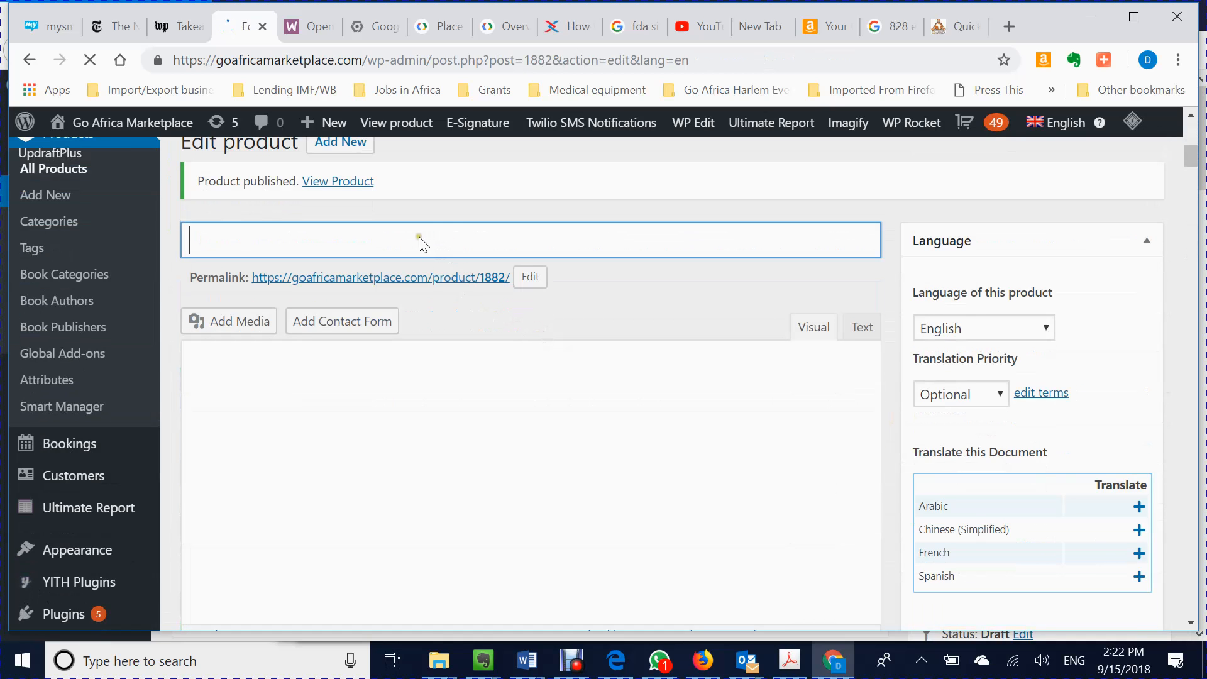
{"action": "scroll", "coordinate": [385, 237], "scroll_direction": "down", "scroll_amount": 2}
{"action": "scroll", "coordinate": [458, 345], "scroll_direction": "up", "scroll_amount": 5}
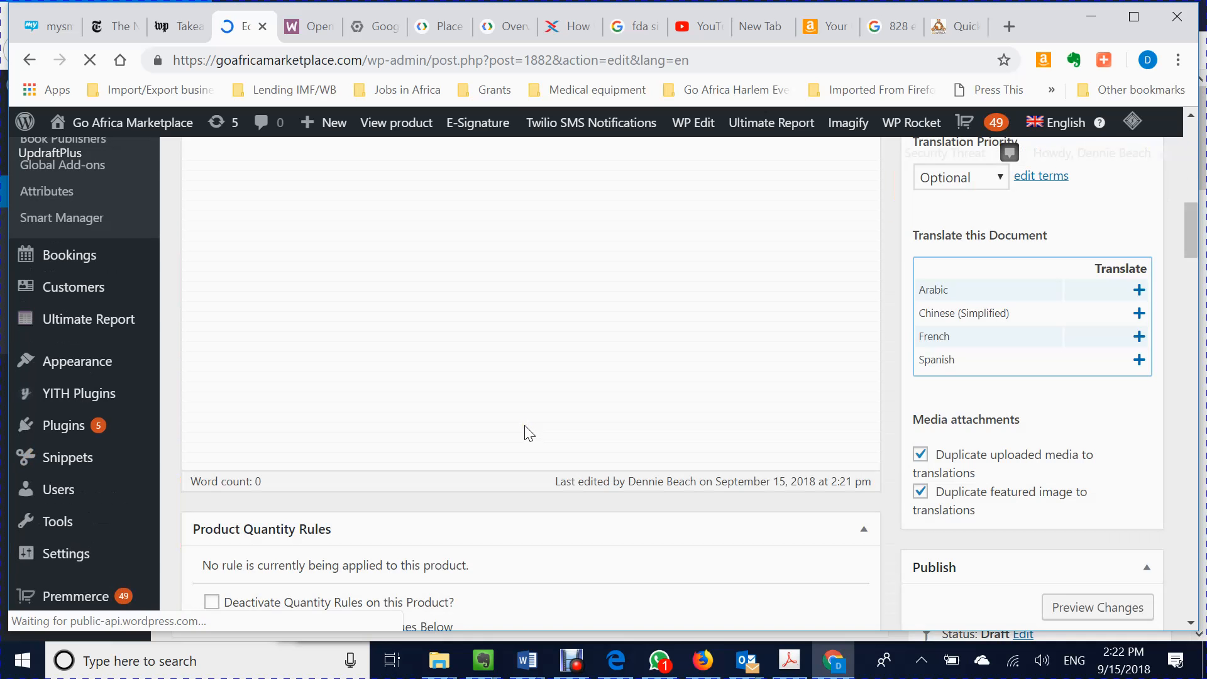
{"action": "scroll", "coordinate": [523, 425], "scroll_direction": "down", "scroll_amount": 2}
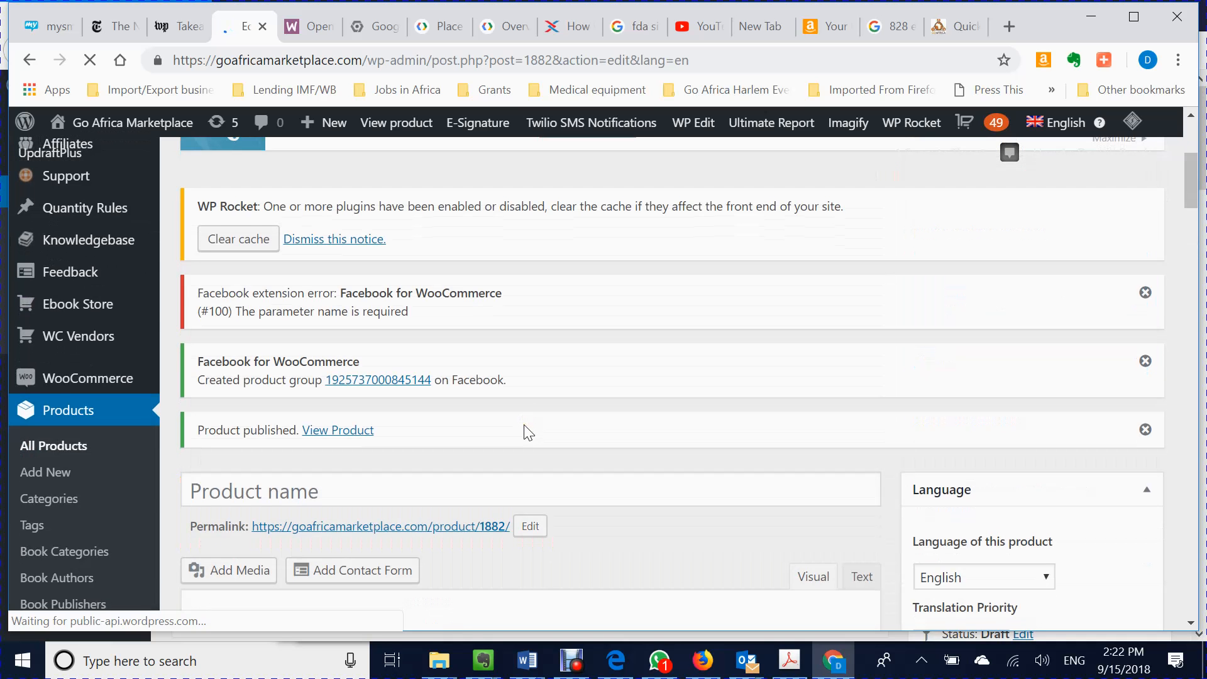
{"action": "left_click", "coordinate": [375, 306]}
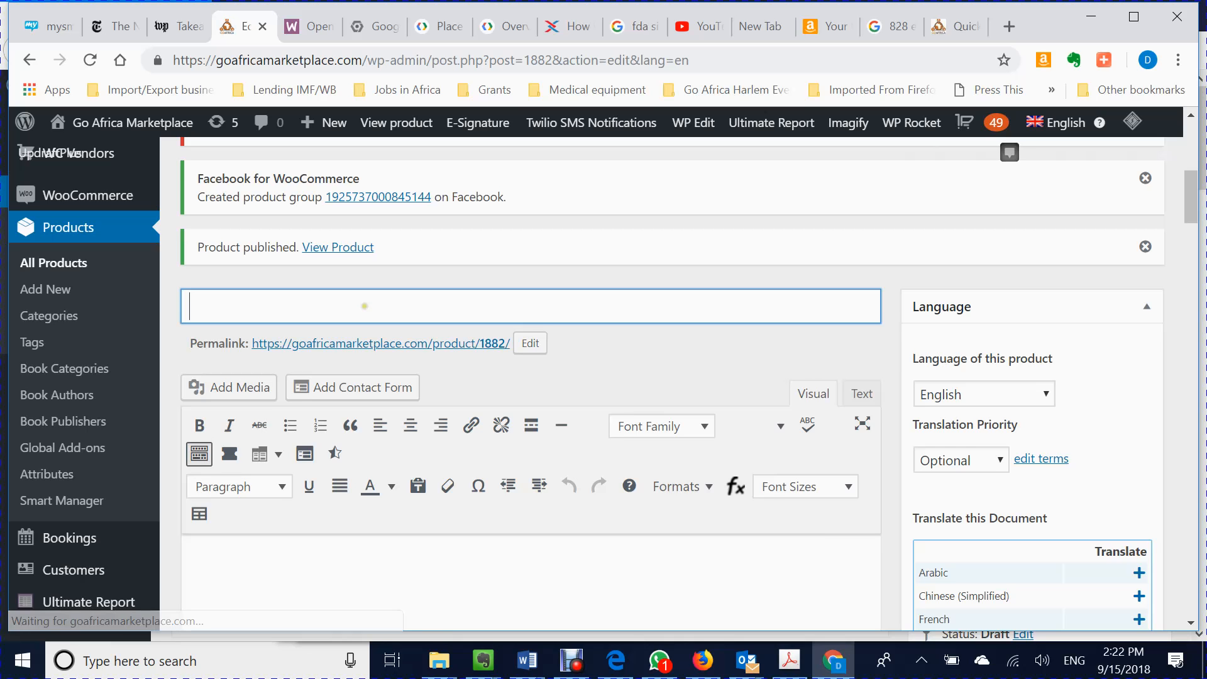
{"action": "type", "text": "Go"}
{"action": "left_click", "coordinate": [350, 324]}
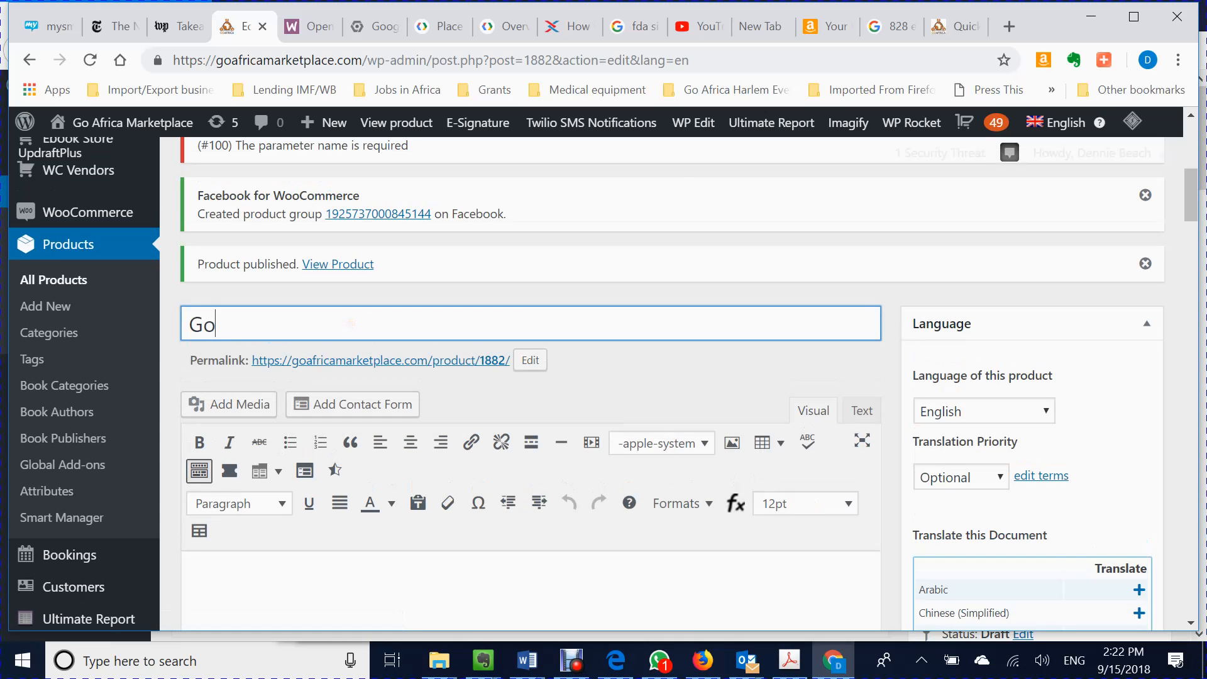
{"action": "type", "text": "Africa Coffe"}
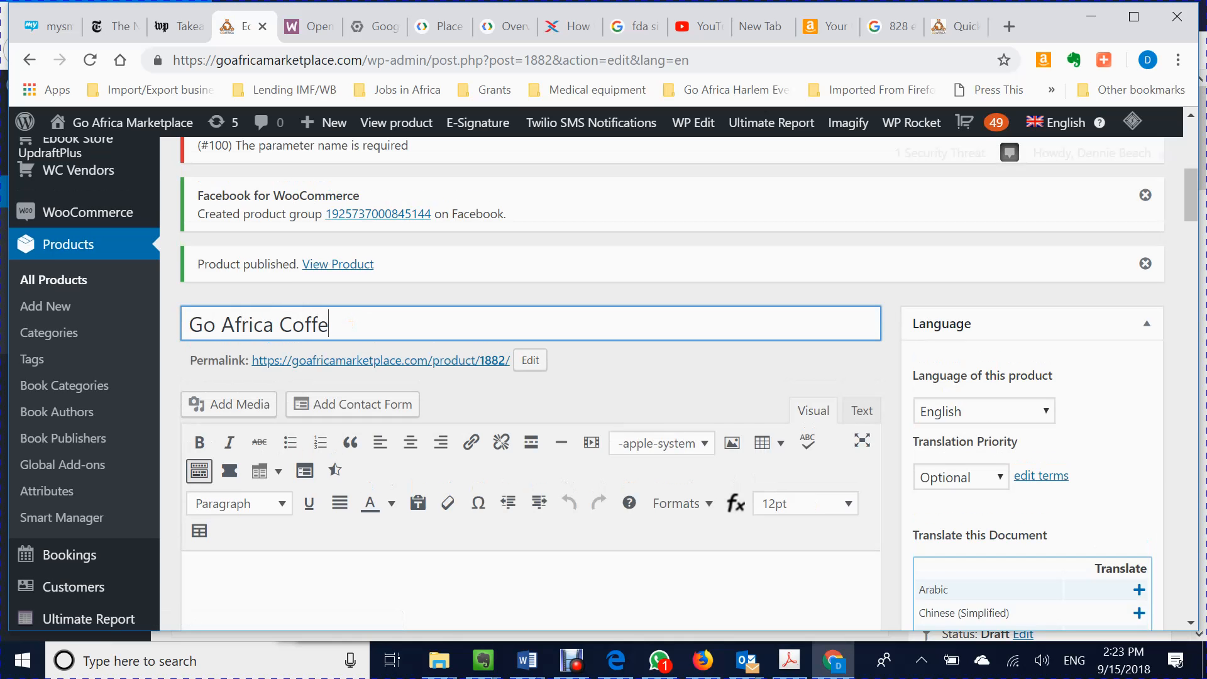
{"action": "type", "text": "e & Tea Bundle"}
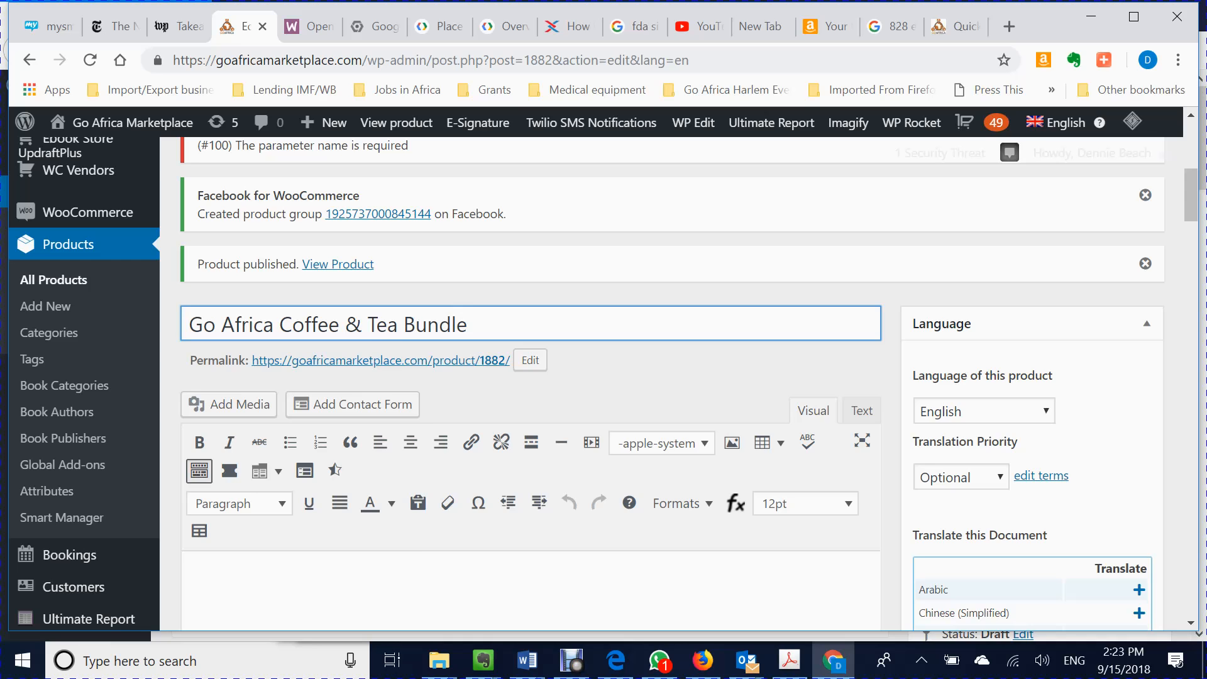
Enter "Enjoy both together at a special price." as the main product description.
{"action": "left_click", "coordinate": [407, 568]}
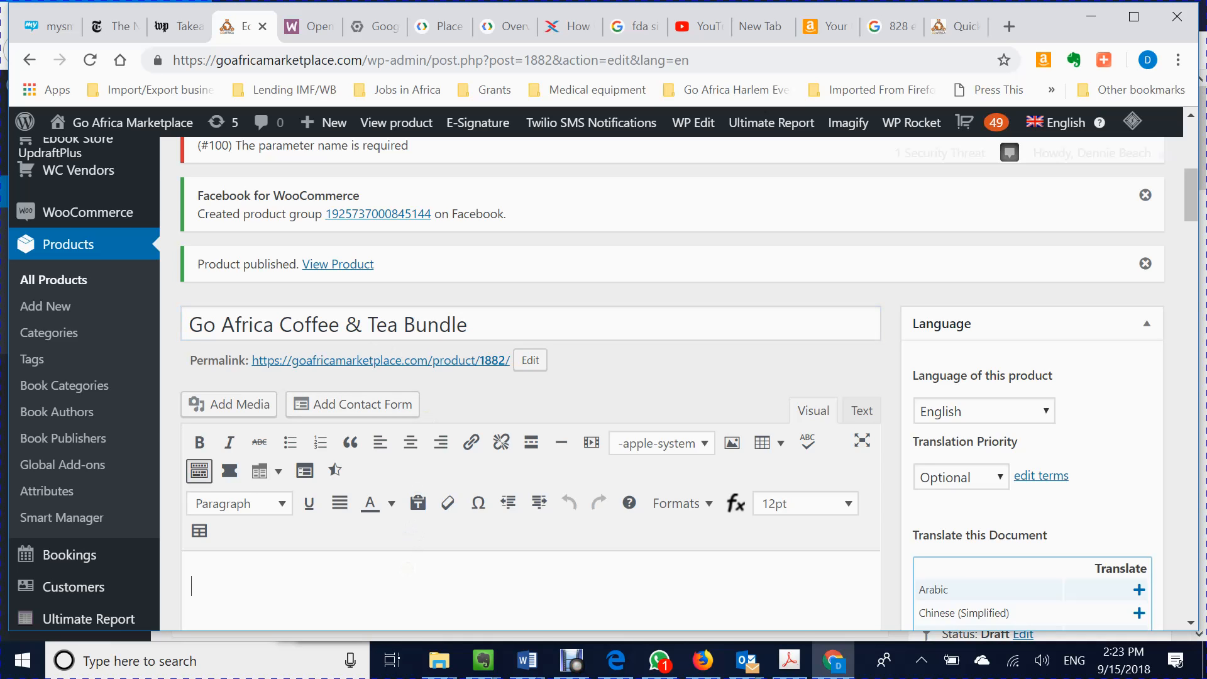
{"action": "type", "text": "En"}
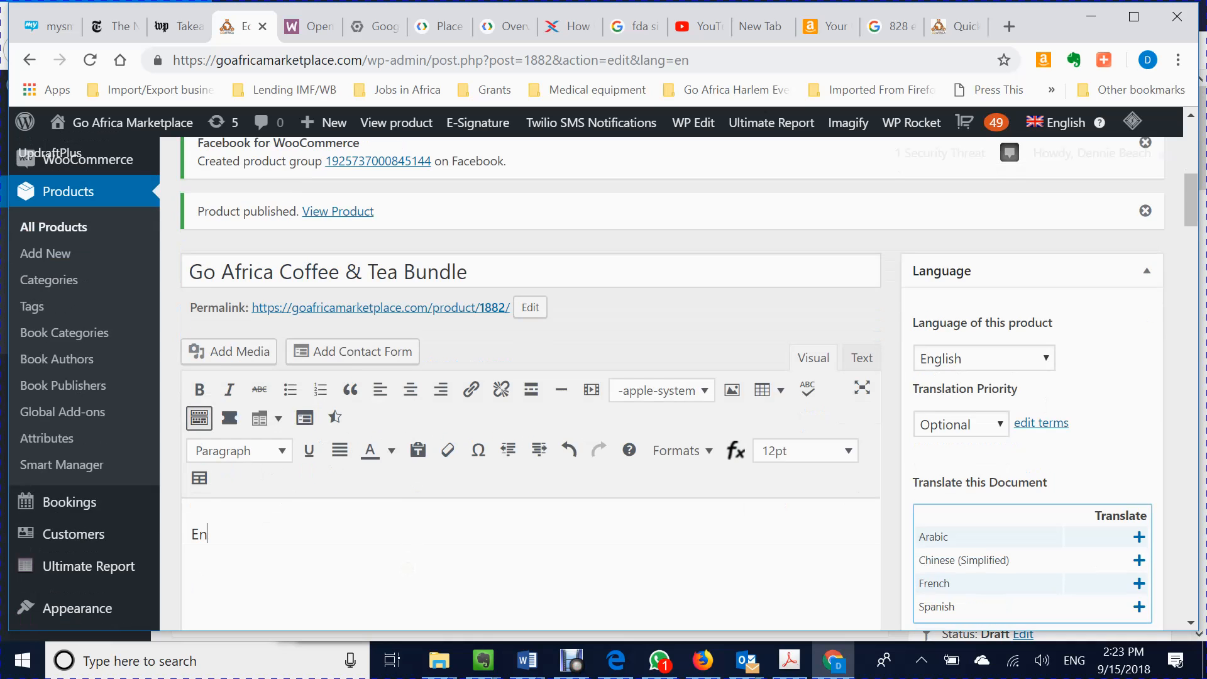
{"action": "type", "text": "joy both together at a spec"}
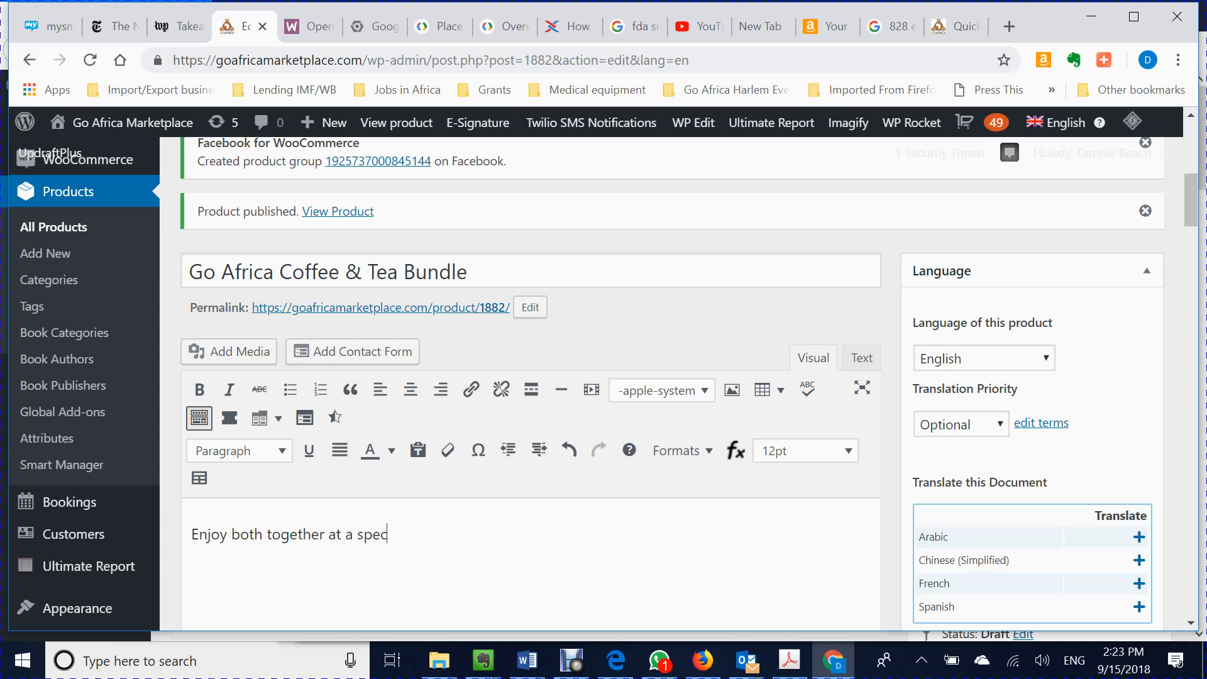
{"action": "type", "text": "ial price."}
Replace the product's permalink slug with "goafricacoffee&tea".
{"action": "left_click", "coordinate": [530, 308]}
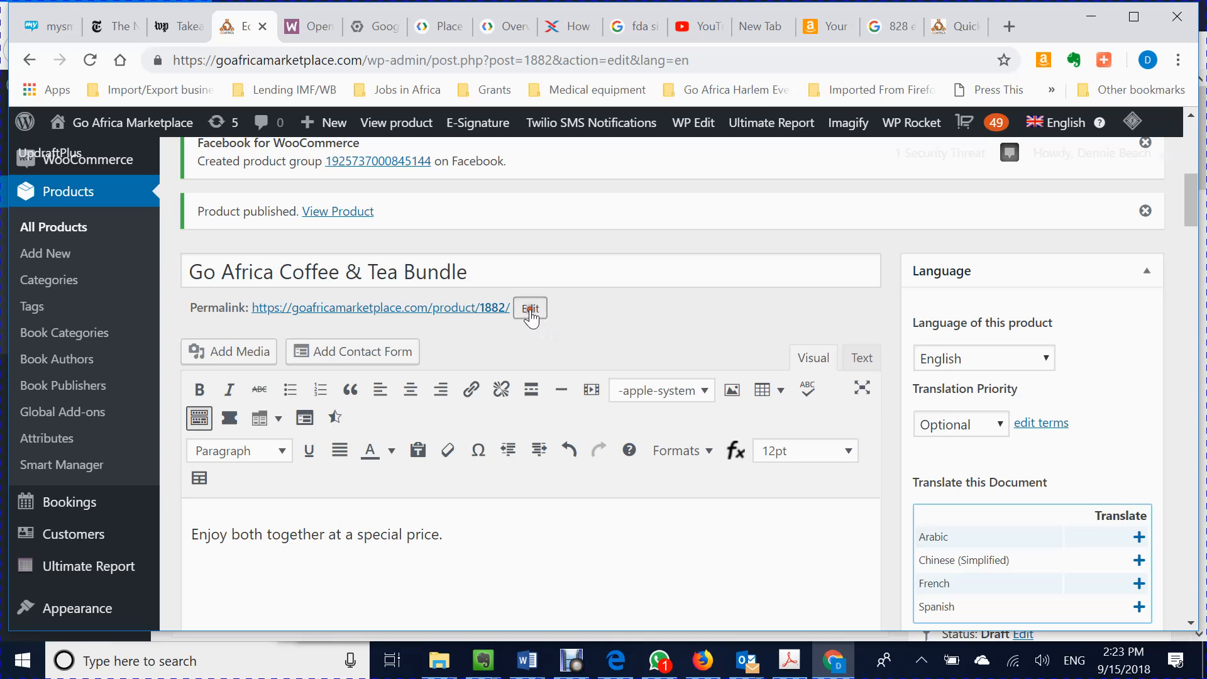
{"action": "left_click", "coordinate": [534, 305]}
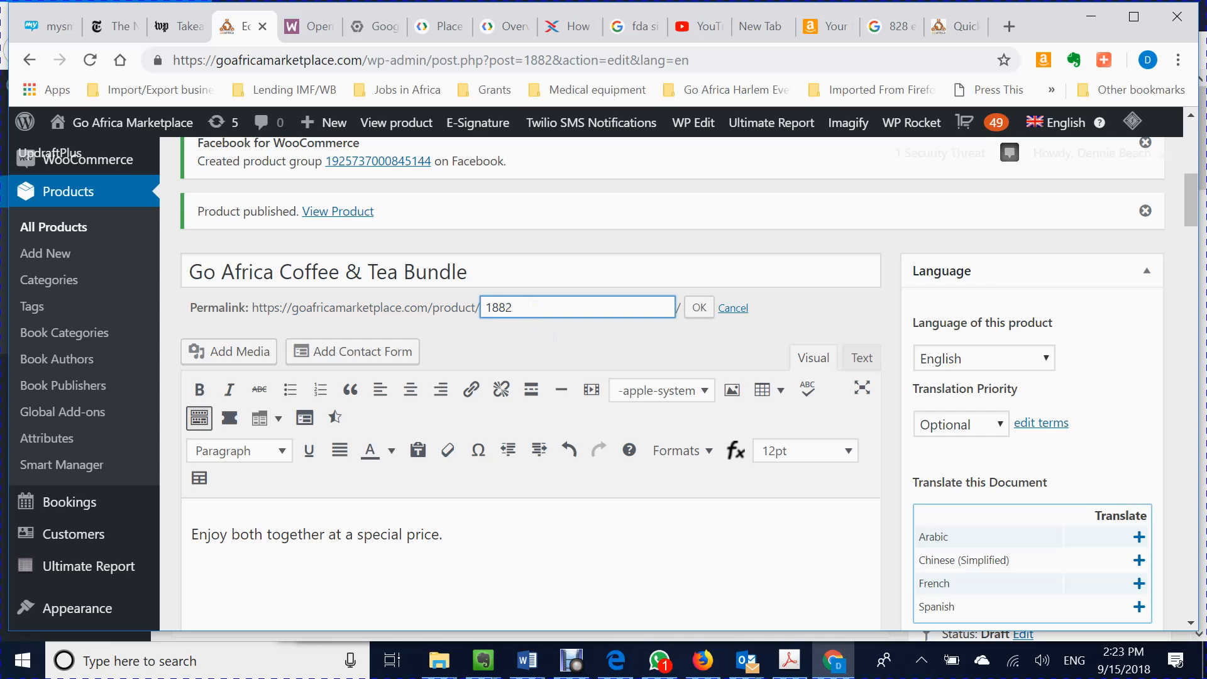
{"action": "key", "text": "BackSpace"}
{"action": "key", "text": "BackSpace"}
{"action": "type", "text": "goafricacoffee&tea"}
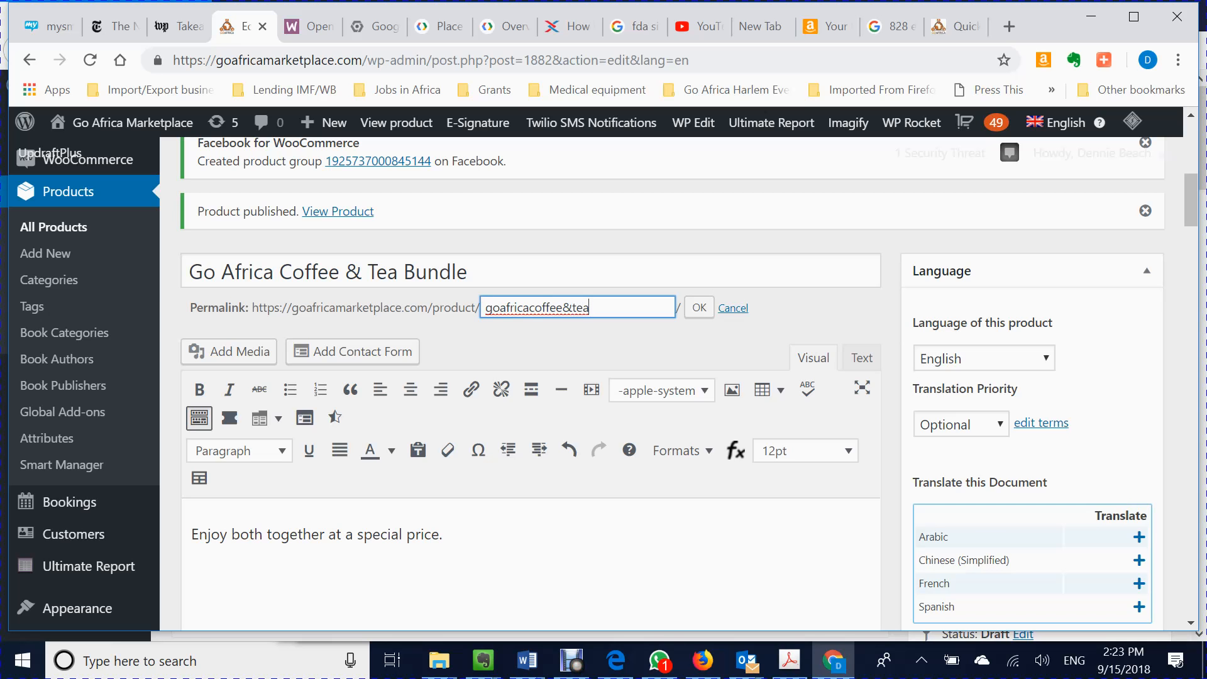
{"action": "left_click", "coordinate": [698, 307]}
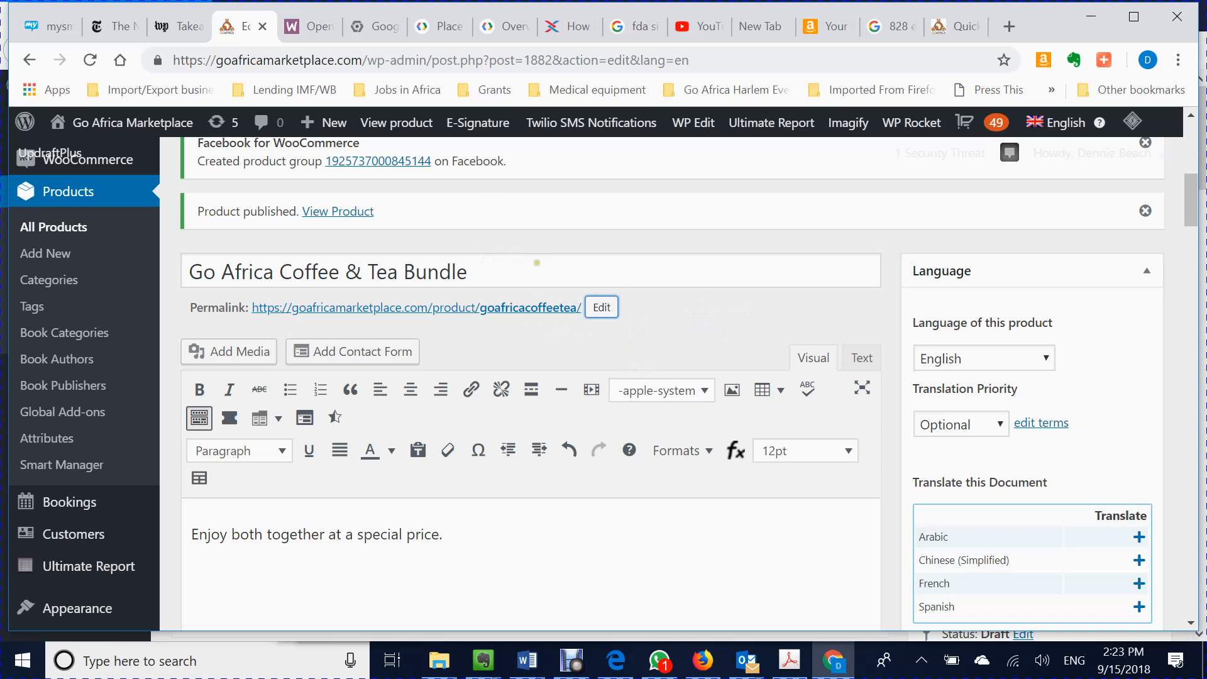
Update the published product bundle to save its new name, description and permalink.
{"action": "scroll", "coordinate": [759, 387], "scroll_direction": "down", "scroll_amount": 9}
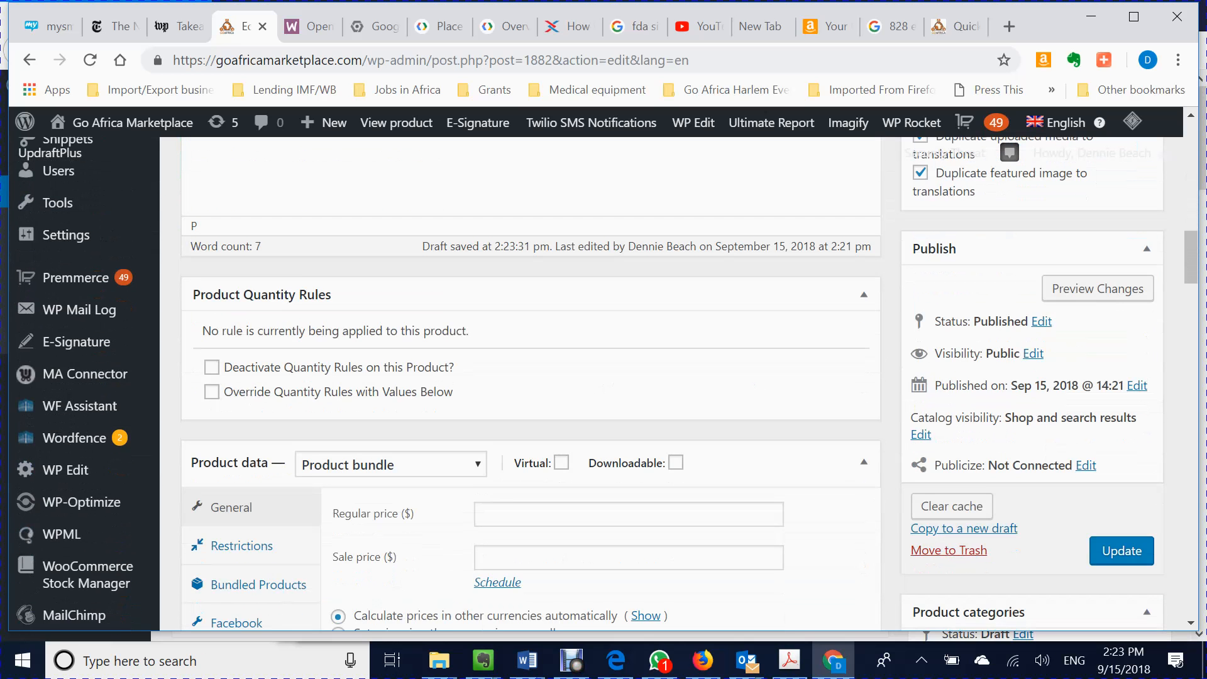
{"action": "scroll", "coordinate": [1045, 413], "scroll_direction": "down", "scroll_amount": 1}
{"action": "left_click", "coordinate": [1120, 457]}
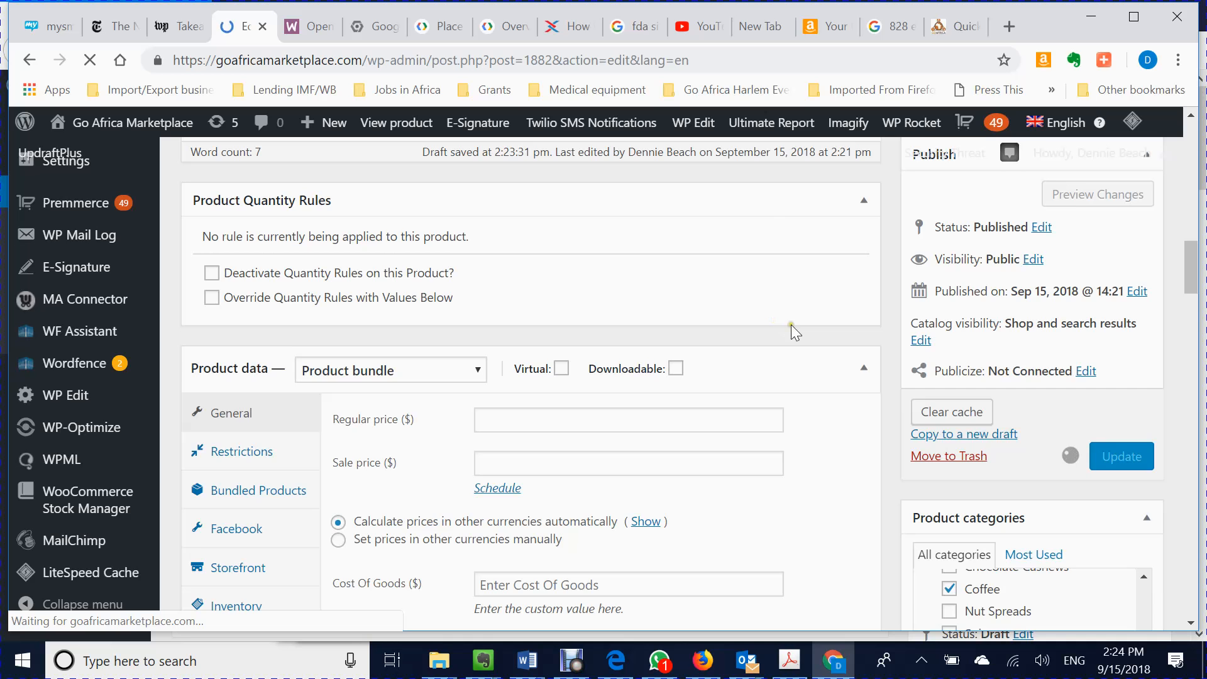
{"action": "scroll", "coordinate": [791, 324], "scroll_direction": "up", "scroll_amount": 1}
{"action": "scroll", "coordinate": [795, 333], "scroll_direction": "up", "scroll_amount": 7}
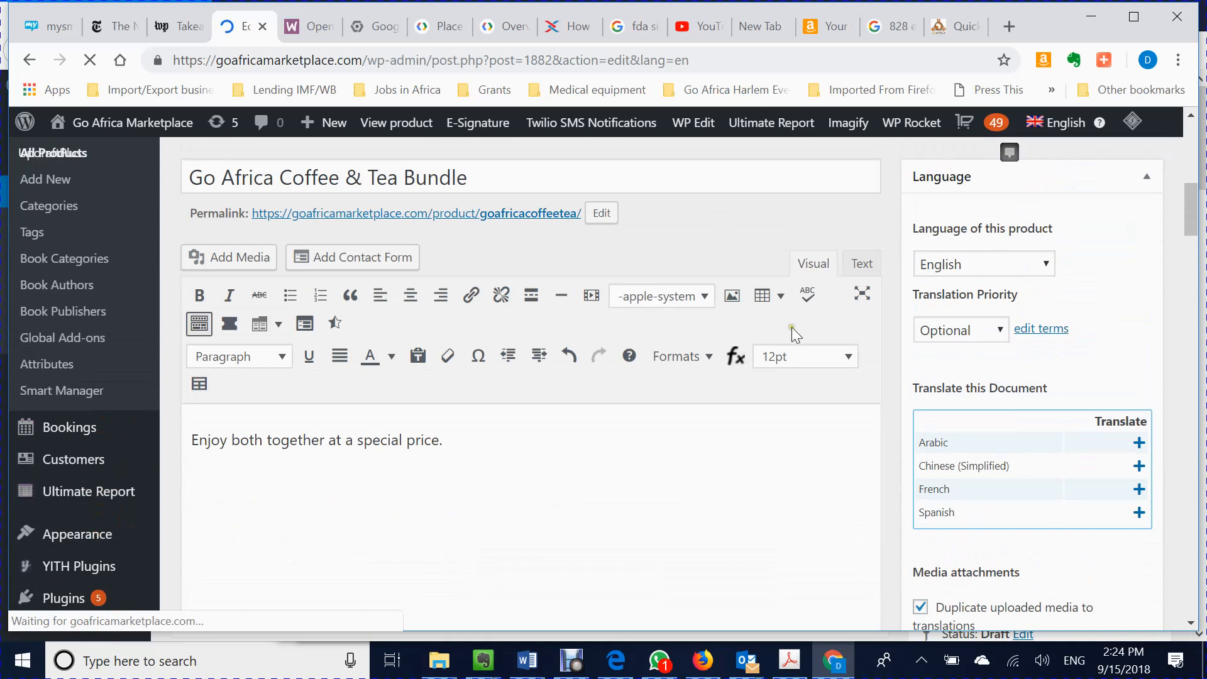
{"action": "scroll", "coordinate": [792, 327], "scroll_direction": "down", "scroll_amount": 3}
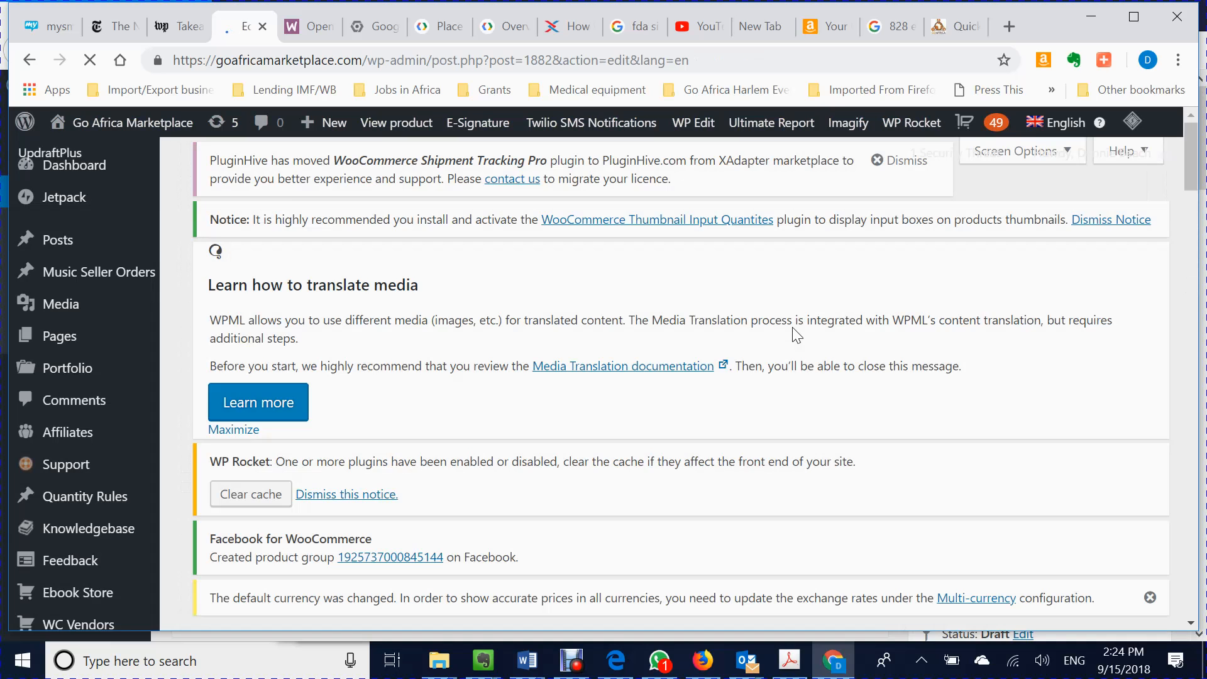
{"action": "scroll", "coordinate": [793, 333], "scroll_direction": "down", "scroll_amount": 6}
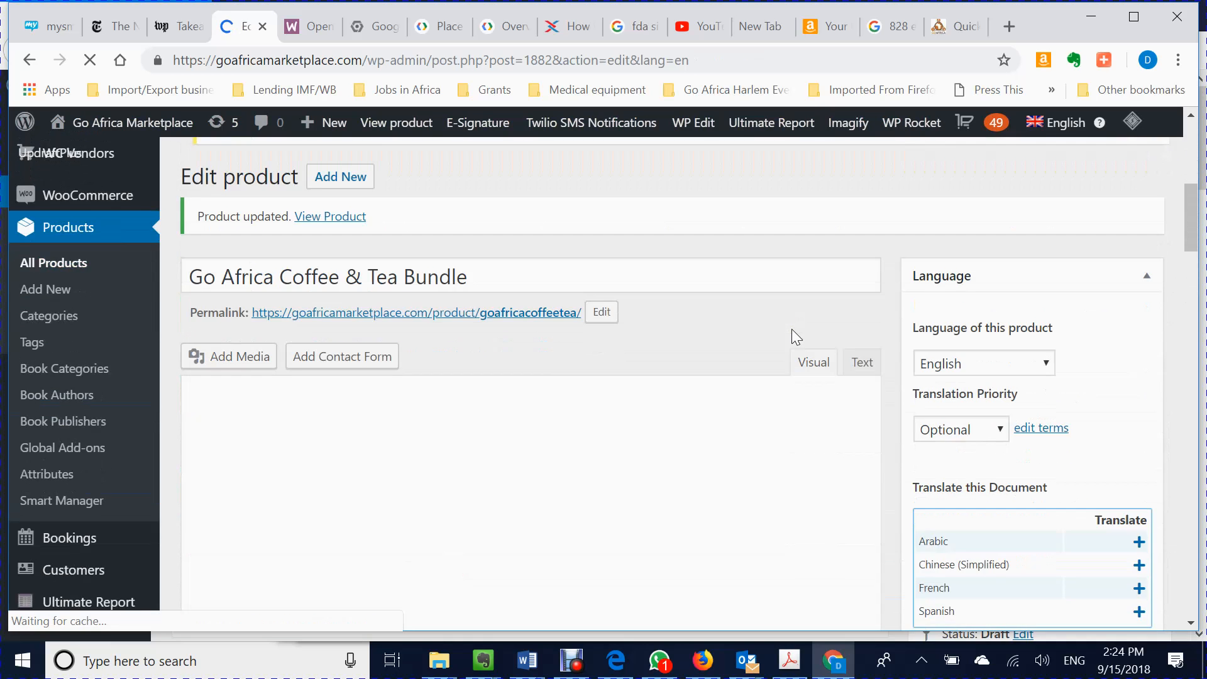
{"action": "scroll", "coordinate": [791, 330], "scroll_direction": "down", "scroll_amount": 10}
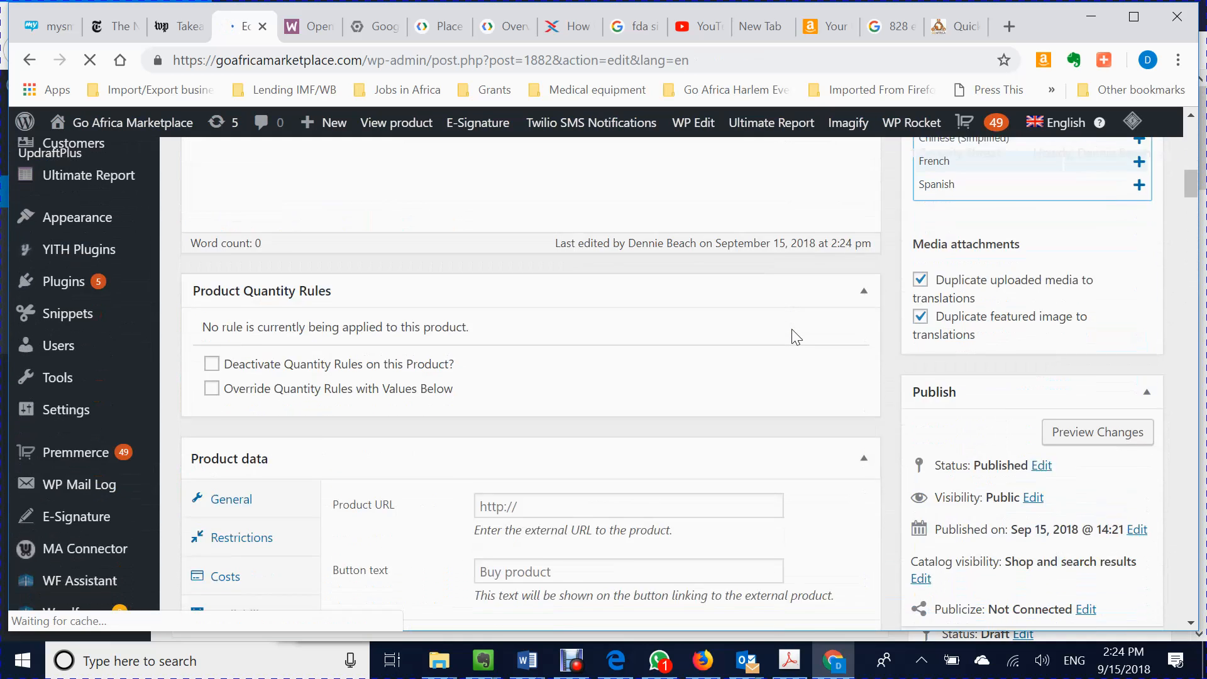
{"action": "scroll", "coordinate": [790, 330], "scroll_direction": "up", "scroll_amount": 6}
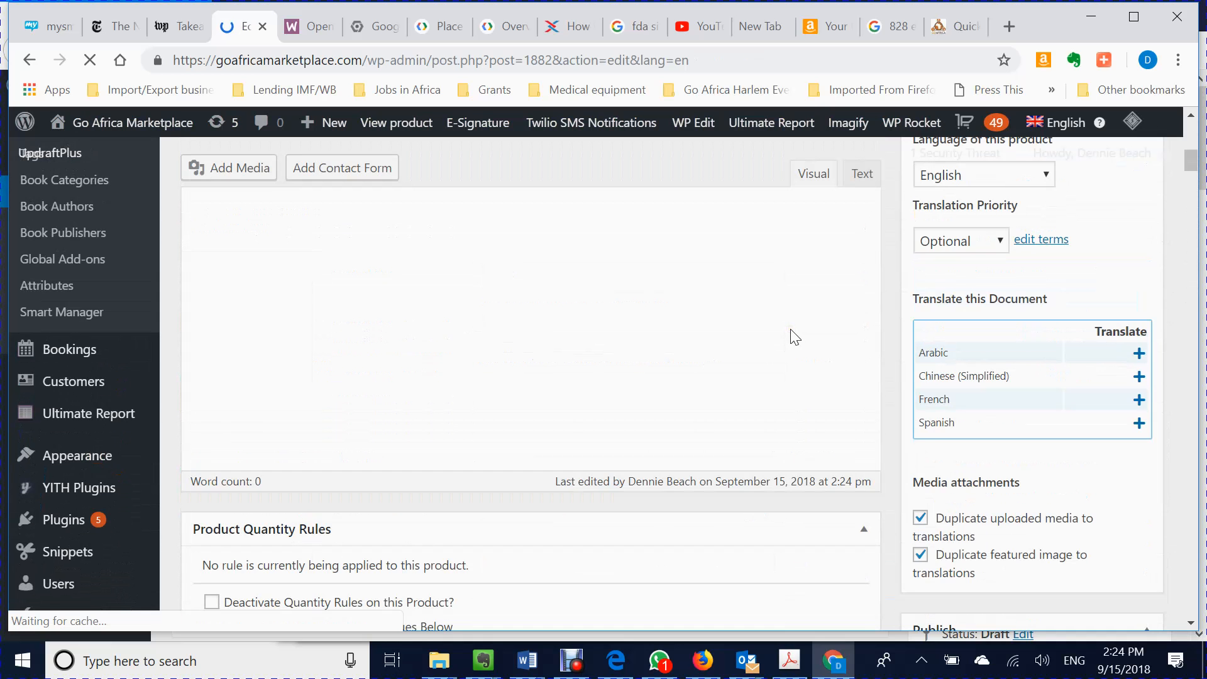
{"action": "scroll", "coordinate": [794, 336], "scroll_direction": "down", "scroll_amount": 4}
{"action": "scroll", "coordinate": [789, 326], "scroll_direction": "down", "scroll_amount": 3}
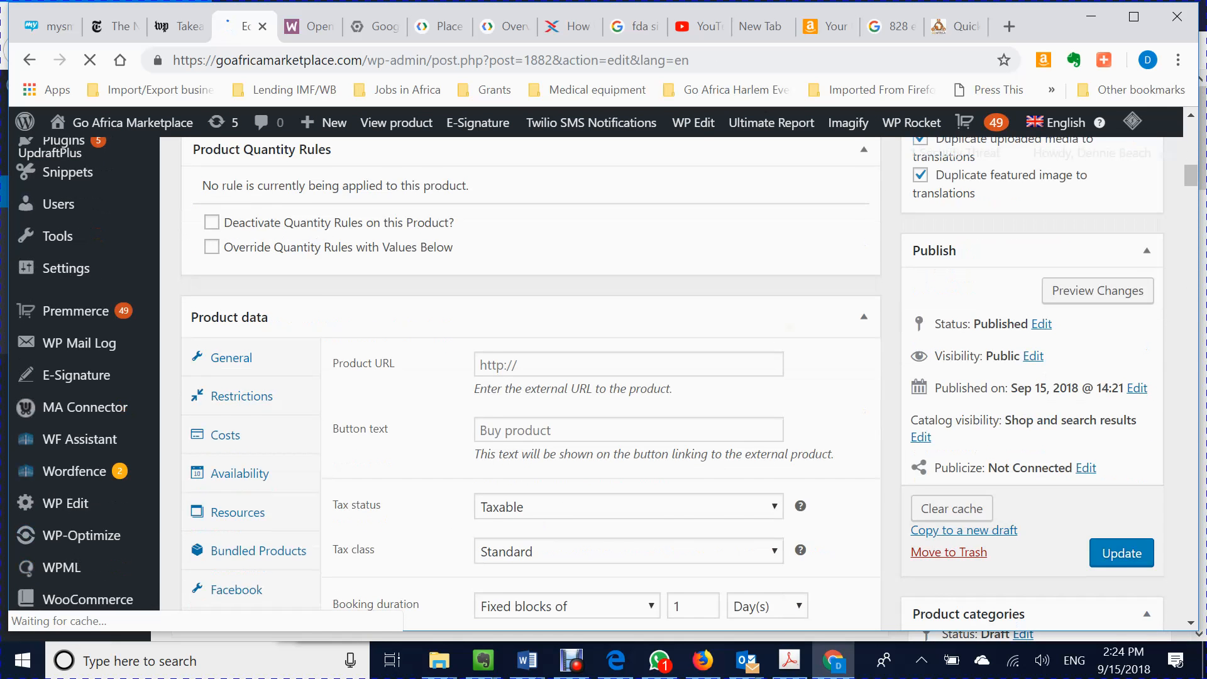
{"action": "scroll", "coordinate": [420, 285], "scroll_direction": "up", "scroll_amount": 4}
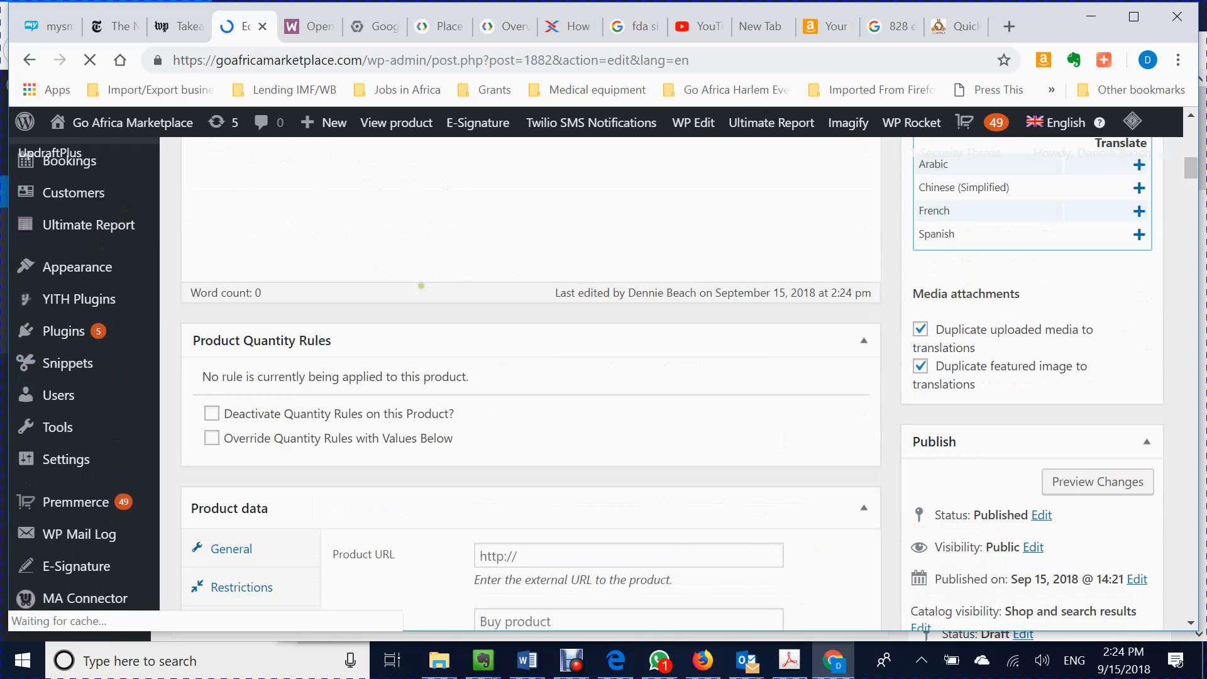
{"action": "scroll", "coordinate": [421, 285], "scroll_direction": "down", "scroll_amount": 3}
{"action": "scroll", "coordinate": [421, 286], "scroll_direction": "up", "scroll_amount": 10}
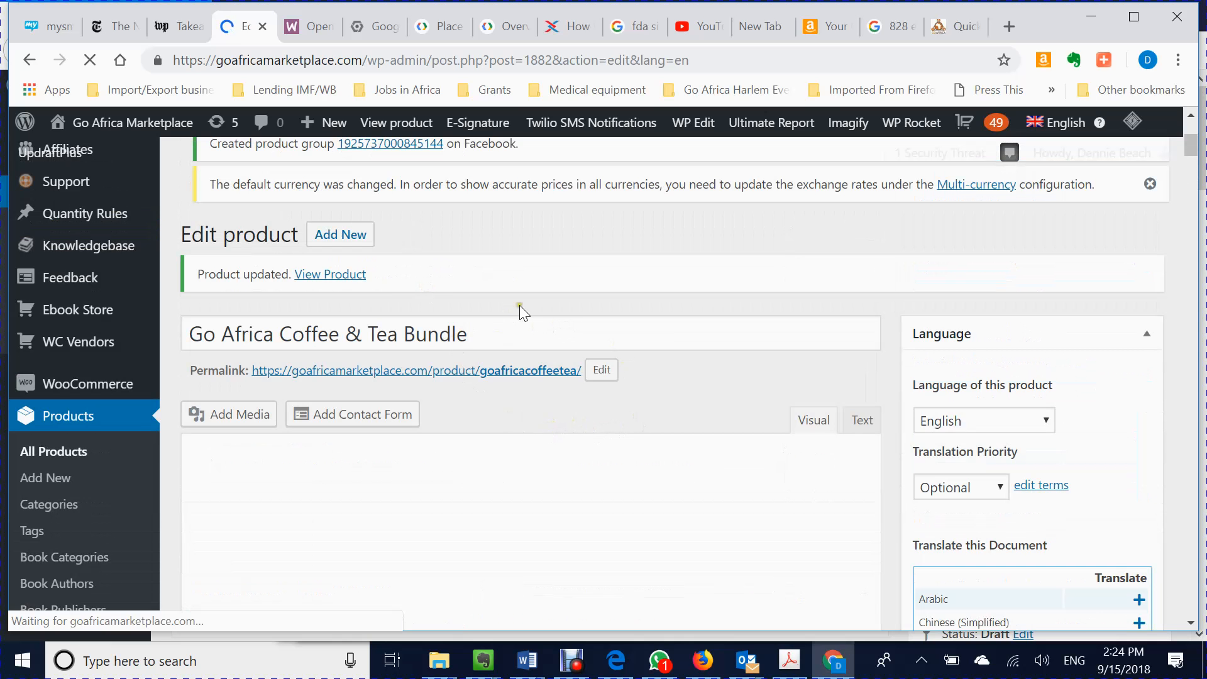
{"action": "scroll", "coordinate": [361, 276], "scroll_direction": "down", "scroll_amount": 9}
{"action": "scroll", "coordinate": [437, 314], "scroll_direction": "up", "scroll_amount": 4}
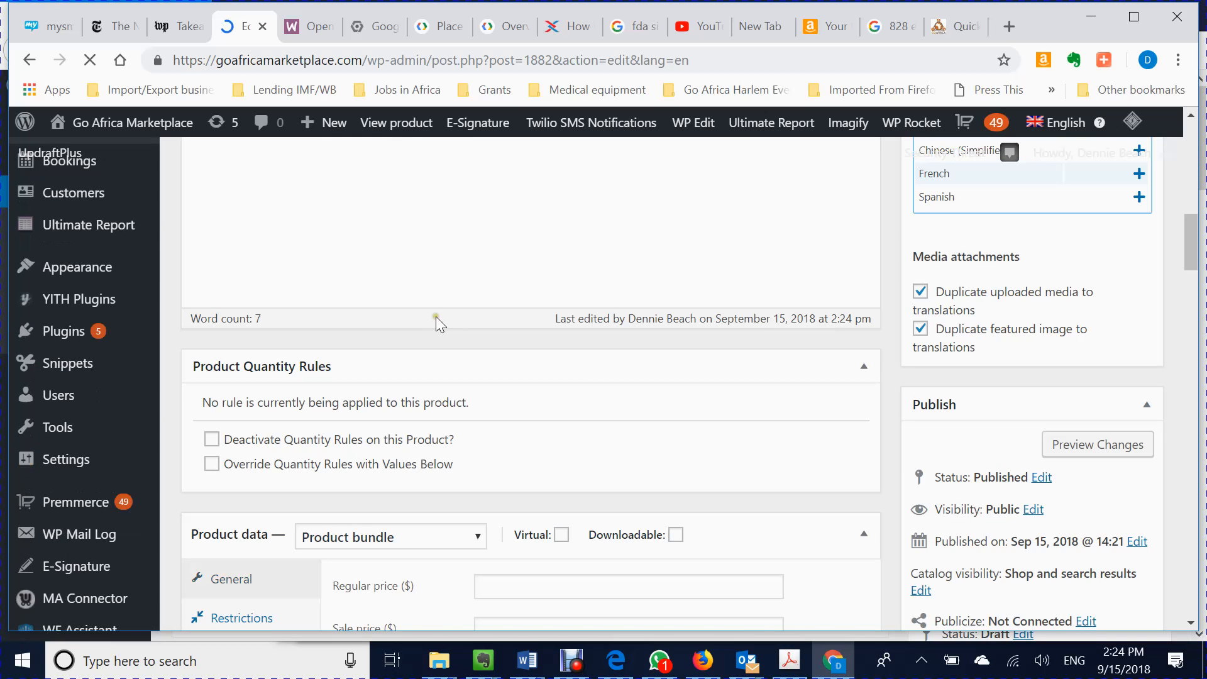
{"action": "scroll", "coordinate": [437, 318], "scroll_direction": "up", "scroll_amount": 8}
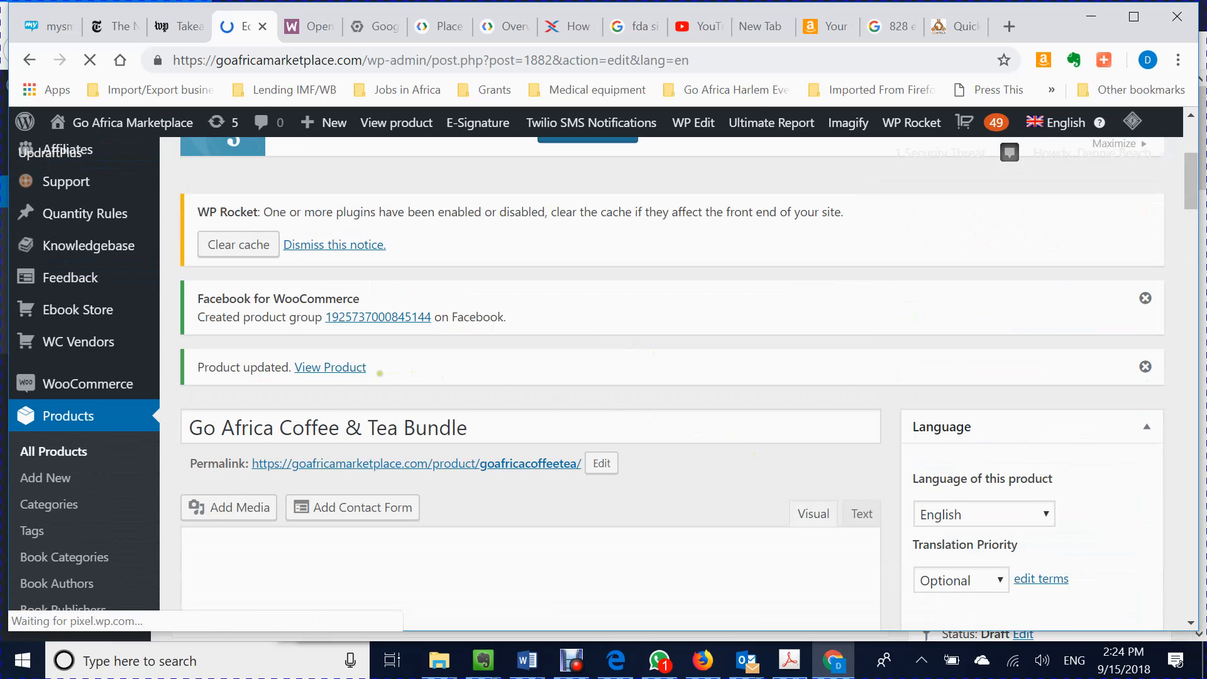
{"action": "scroll", "coordinate": [350, 378], "scroll_direction": "down", "scroll_amount": 8}
{"action": "scroll", "coordinate": [380, 366], "scroll_direction": "up", "scroll_amount": 10}
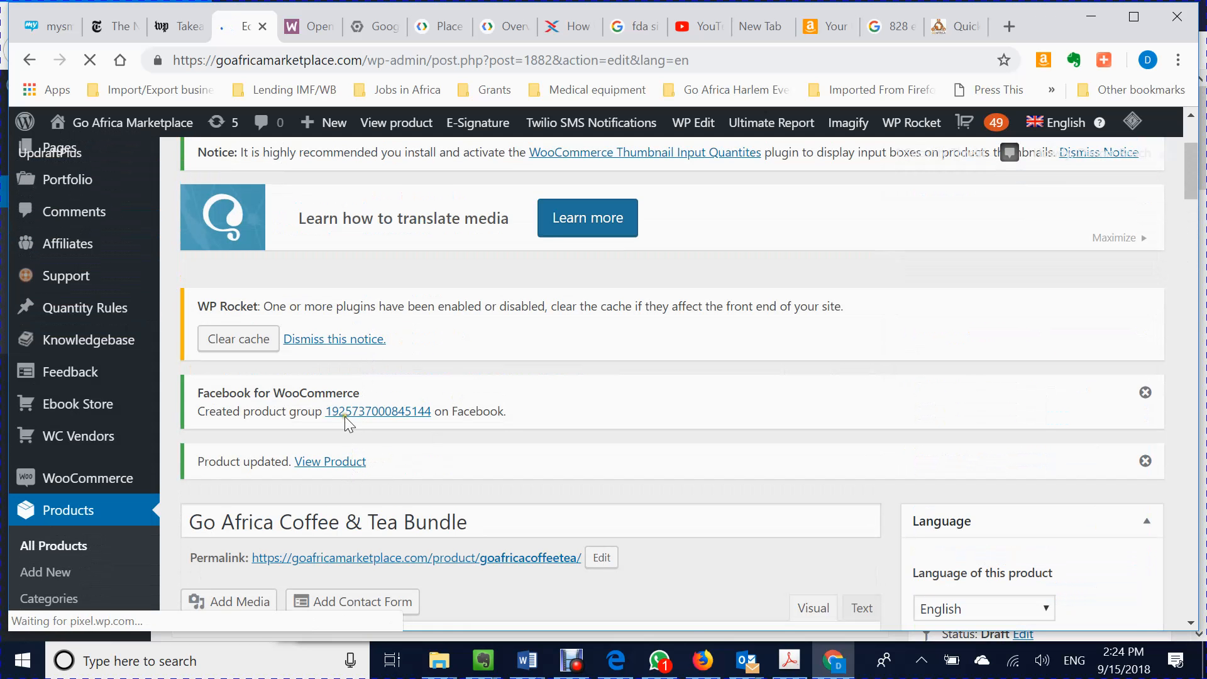
Open the storefront page of the updated coffee and tea bundle.
{"action": "scroll", "coordinate": [333, 421], "scroll_direction": "down", "scroll_amount": 3}
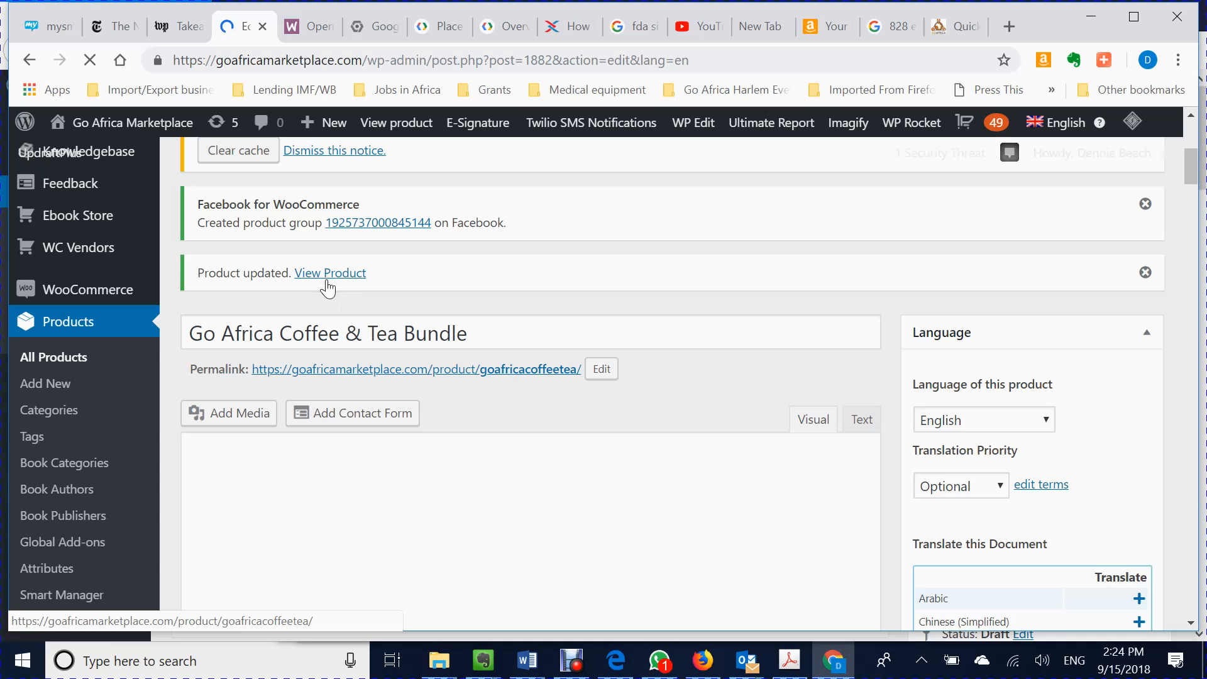
{"action": "left_click_drag", "start_coordinate": [328, 289], "coordinate": [325, 279]}
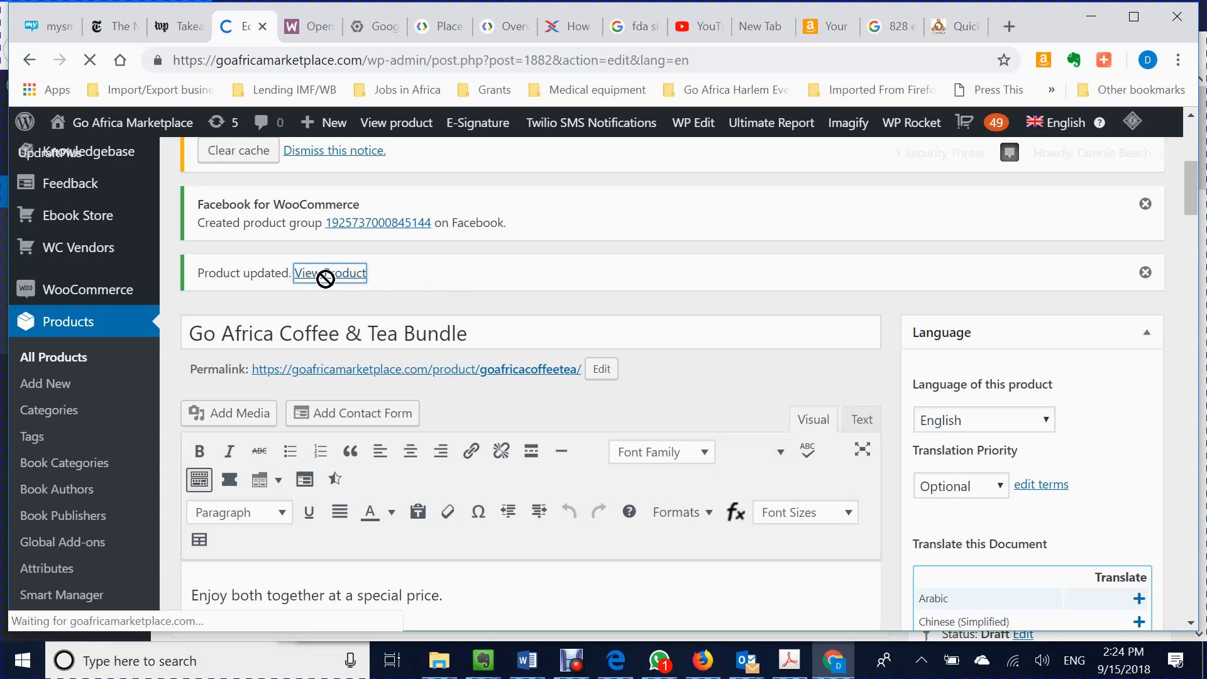
{"action": "left_click_drag", "start_coordinate": [325, 278], "coordinate": [520, 290]}
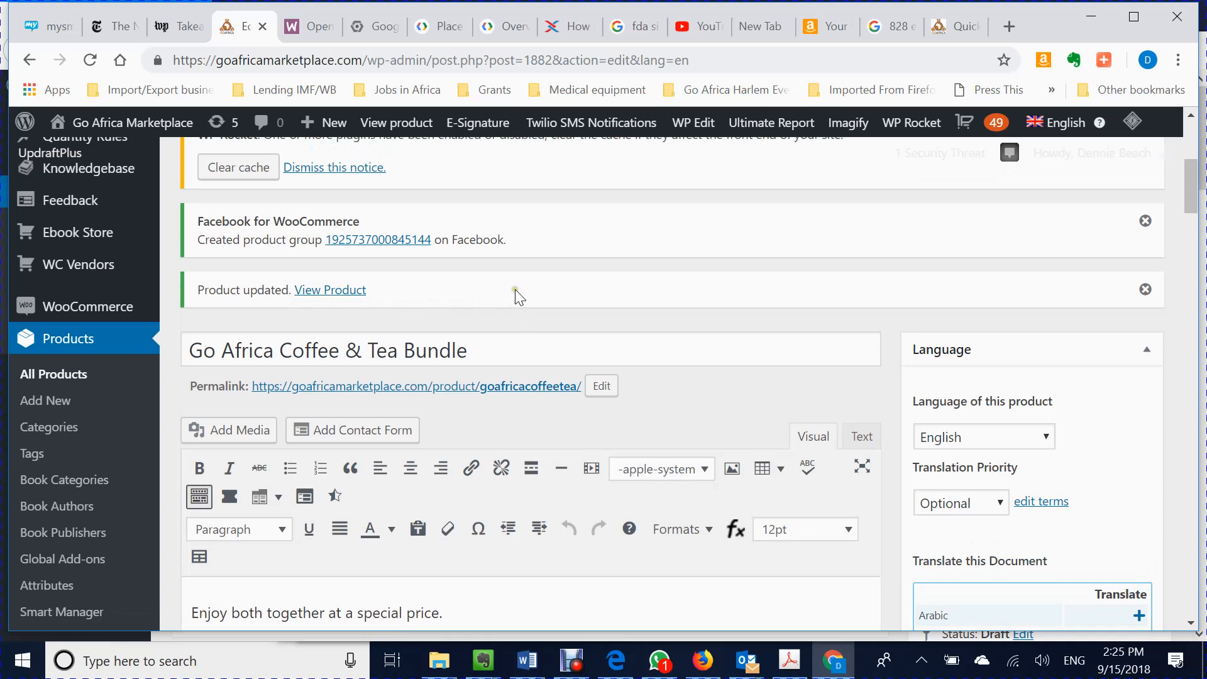
{"action": "left_click", "coordinate": [337, 290]}
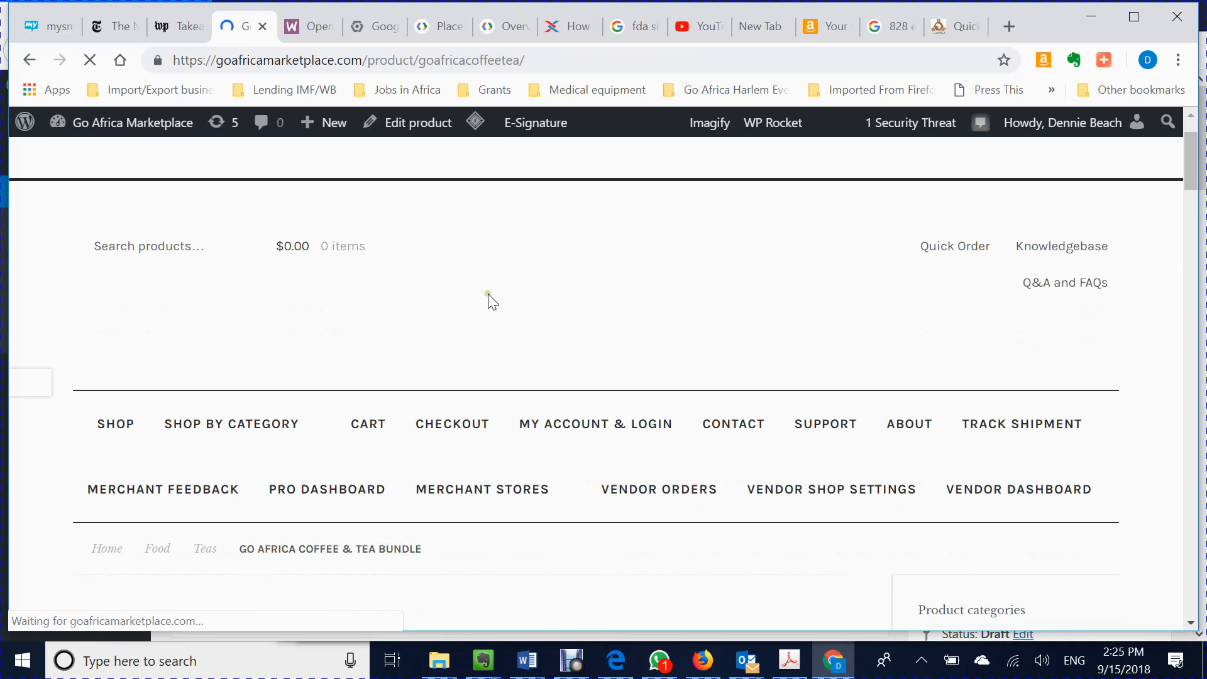
Examine the bundle's storefront page, checking its images, price, bundled items, stock, SKU and categories.
{"action": "scroll", "coordinate": [492, 301], "scroll_direction": "down", "scroll_amount": 5}
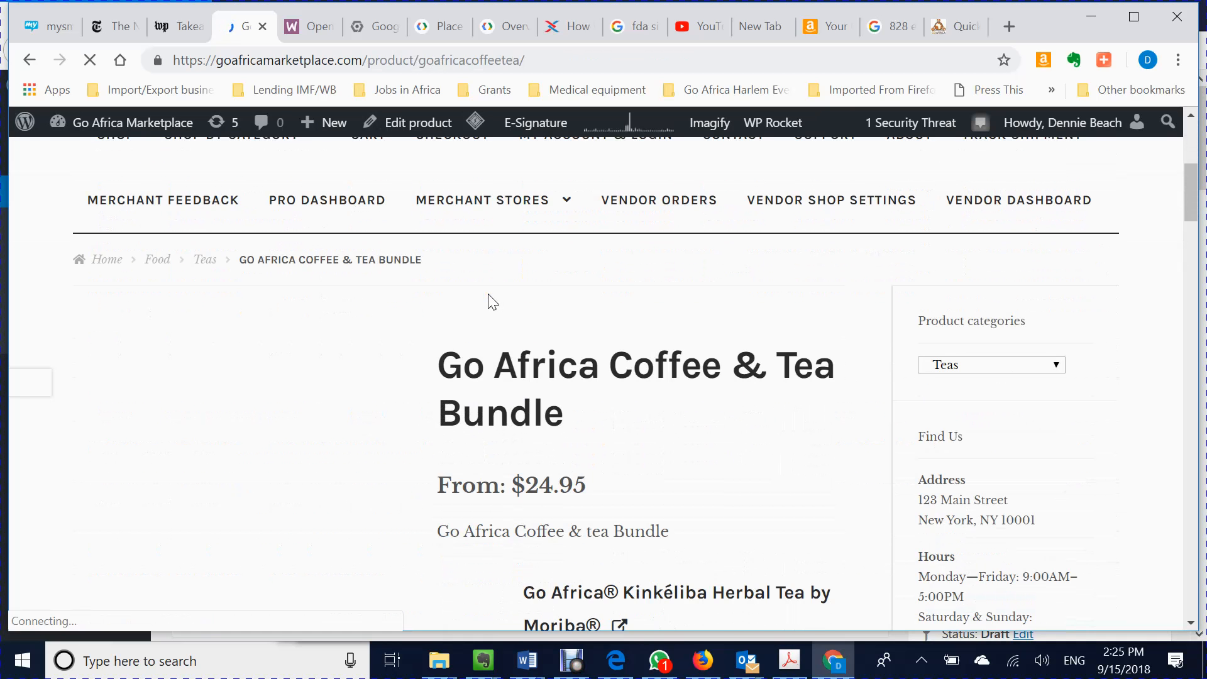
{"action": "scroll", "coordinate": [487, 302], "scroll_direction": "down", "scroll_amount": 3}
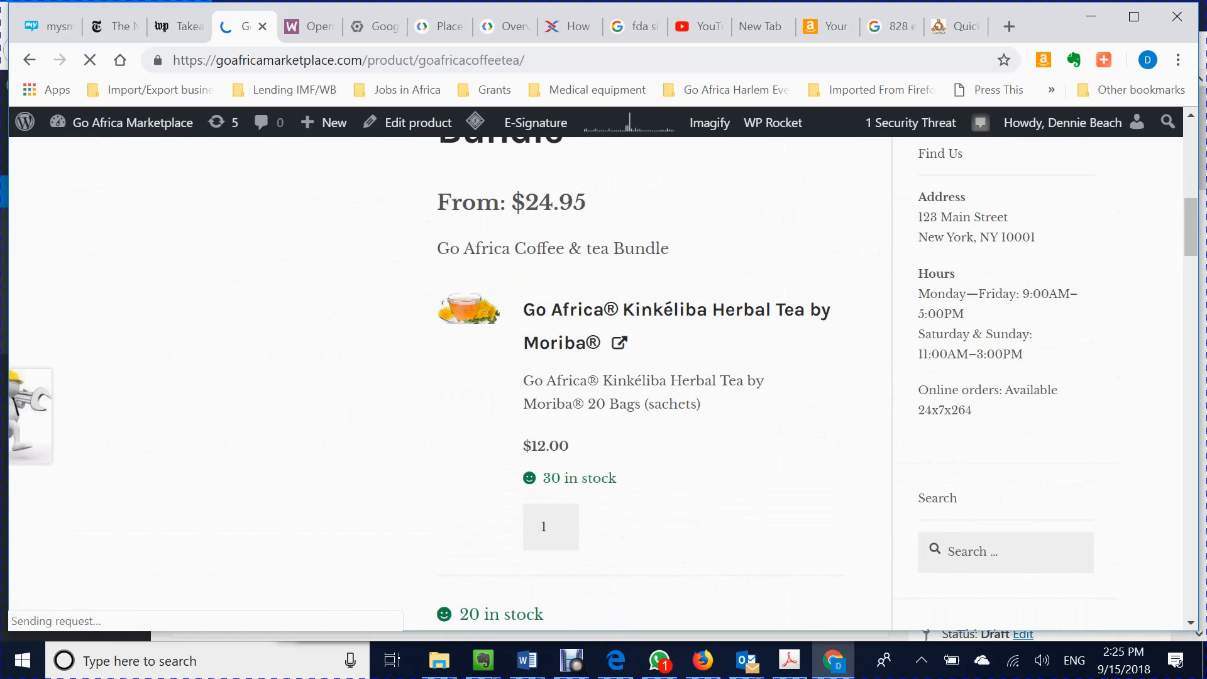
{"action": "scroll", "coordinate": [596, 383], "scroll_direction": "down", "scroll_amount": 2}
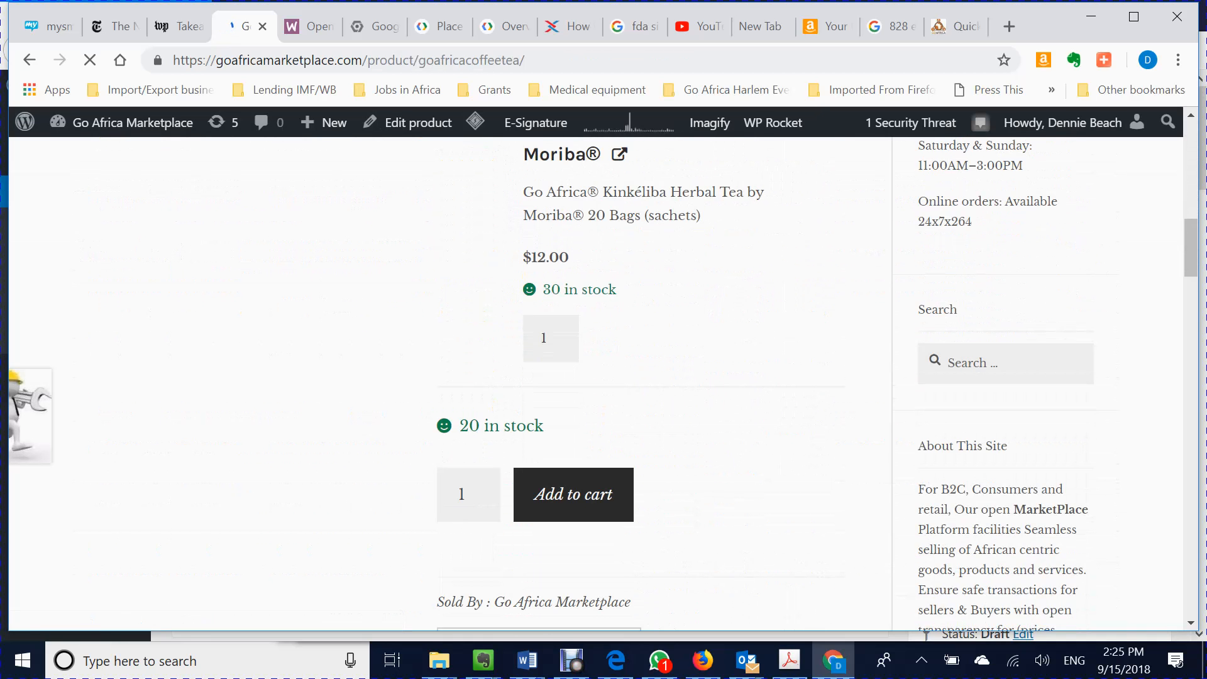
{"action": "scroll", "coordinate": [596, 384], "scroll_direction": "up", "scroll_amount": 2}
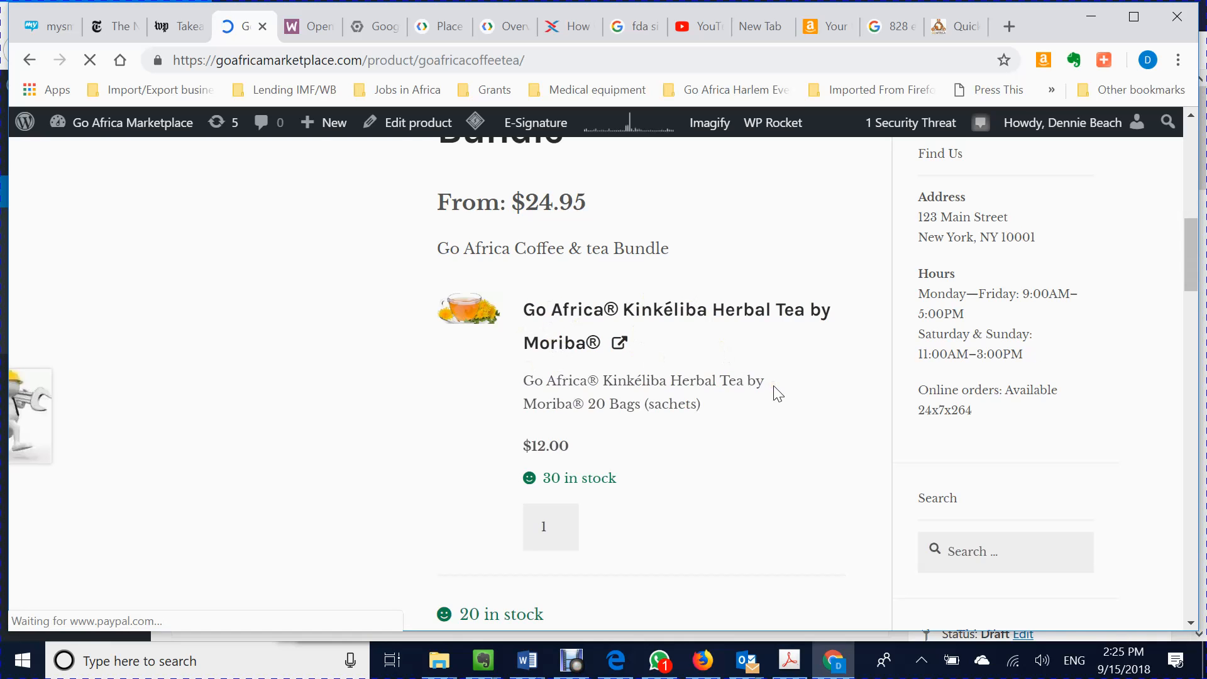
{"action": "scroll", "coordinate": [568, 220], "scroll_direction": "down", "scroll_amount": 2}
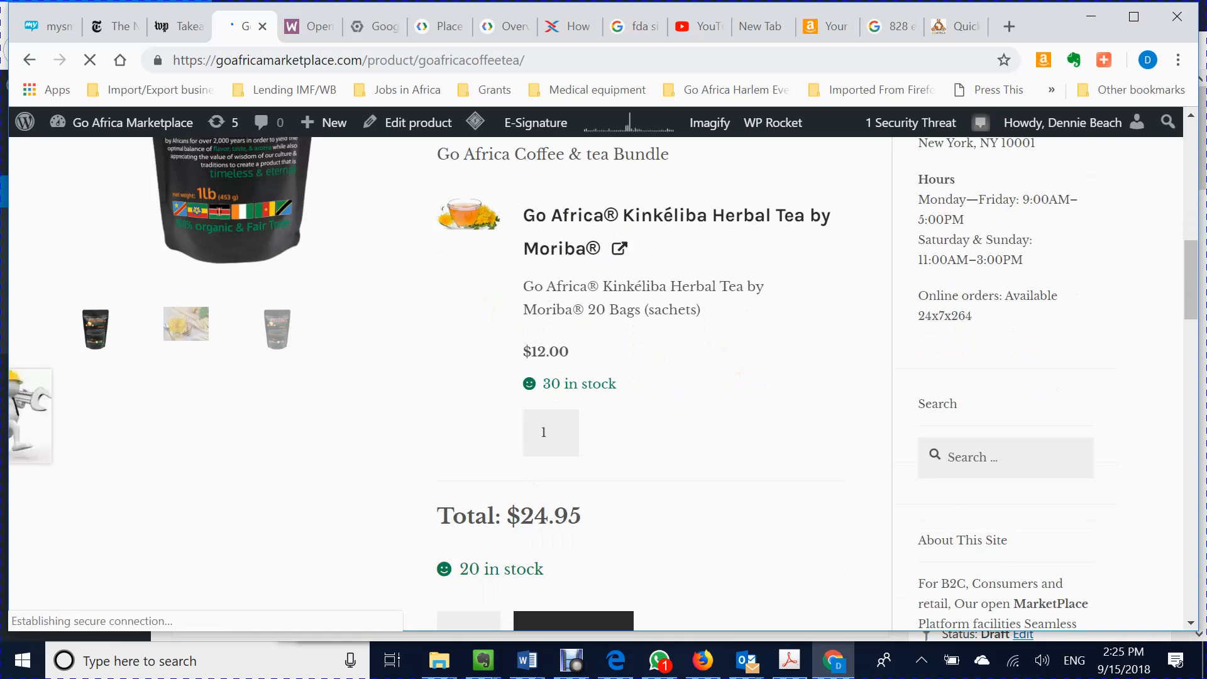
{"action": "scroll", "coordinate": [603, 377], "scroll_direction": "down", "scroll_amount": 4}
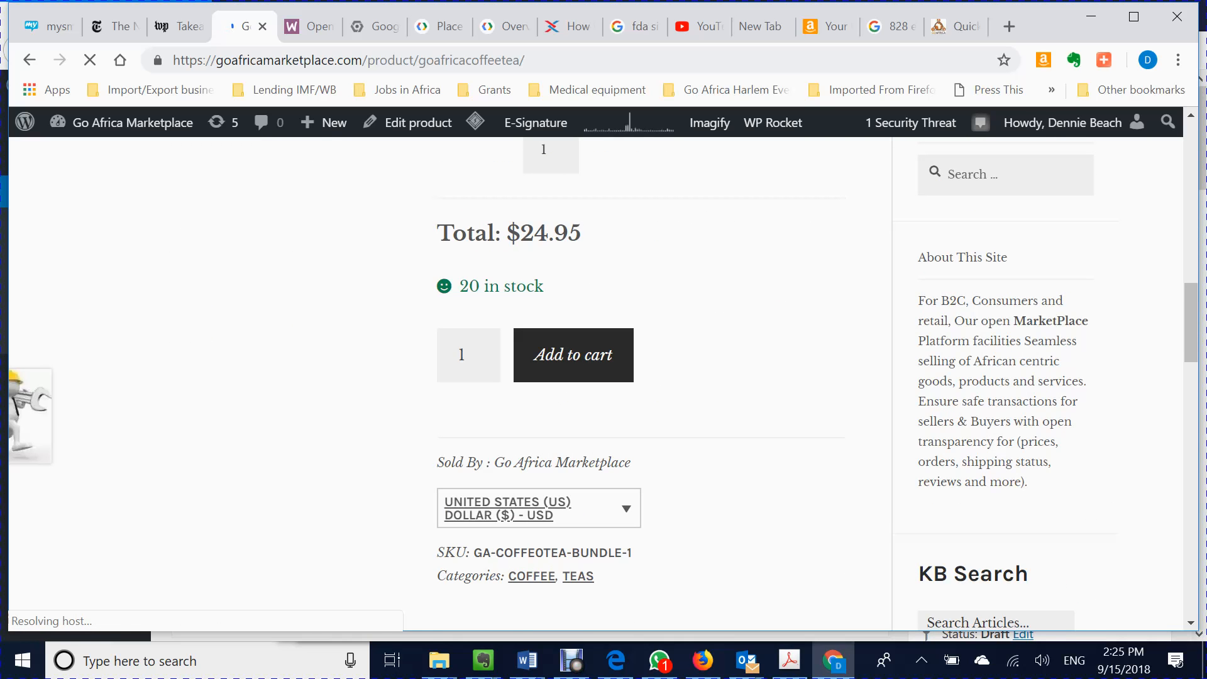
{"action": "scroll", "coordinate": [710, 370], "scroll_direction": "up", "scroll_amount": 5}
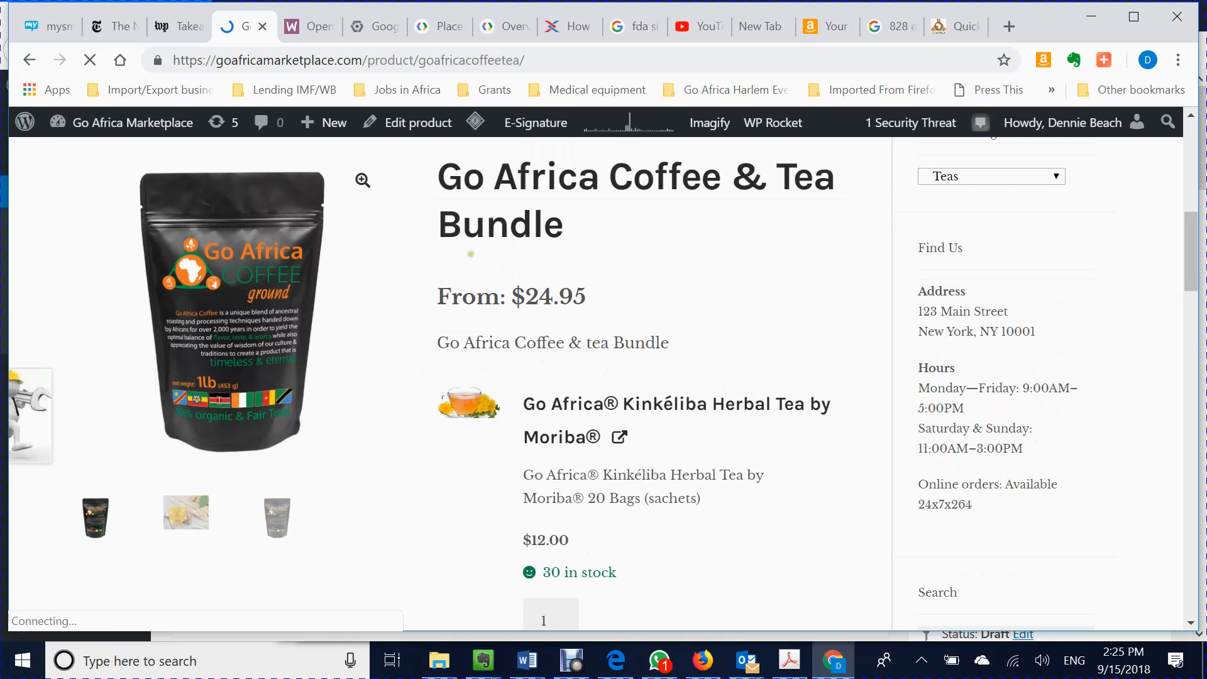
{"action": "scroll", "coordinate": [487, 371], "scroll_direction": "up", "scroll_amount": 1}
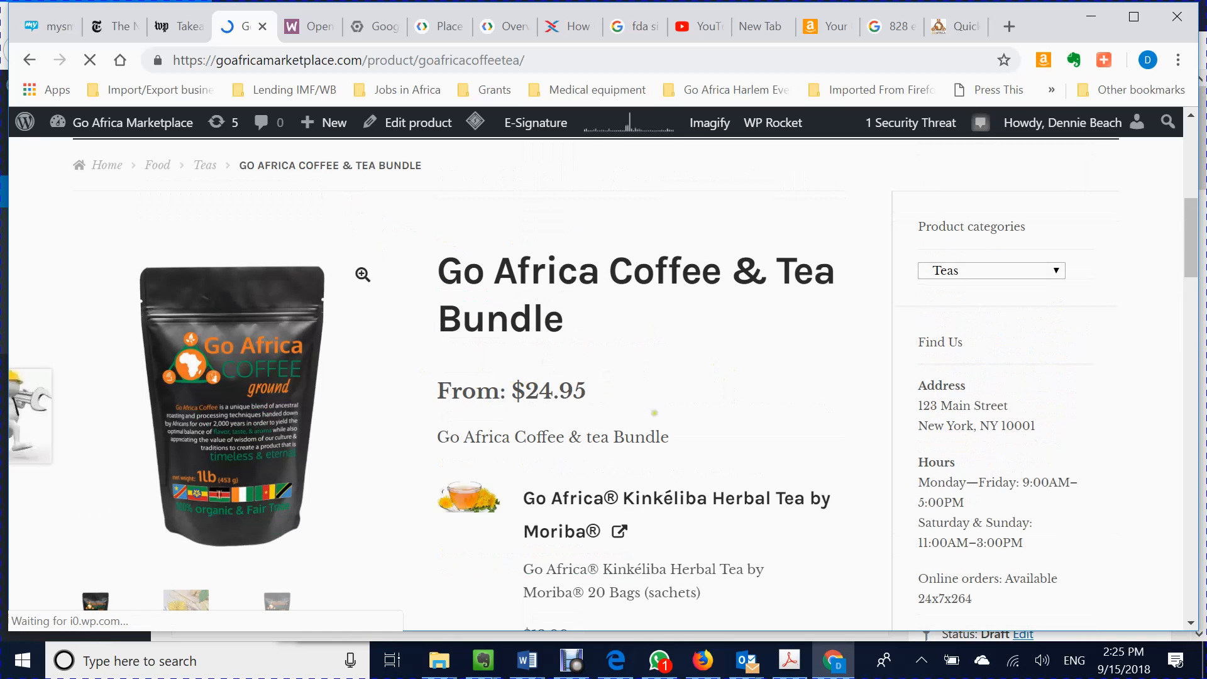
{"action": "scroll", "coordinate": [729, 450], "scroll_direction": "down", "scroll_amount": 3}
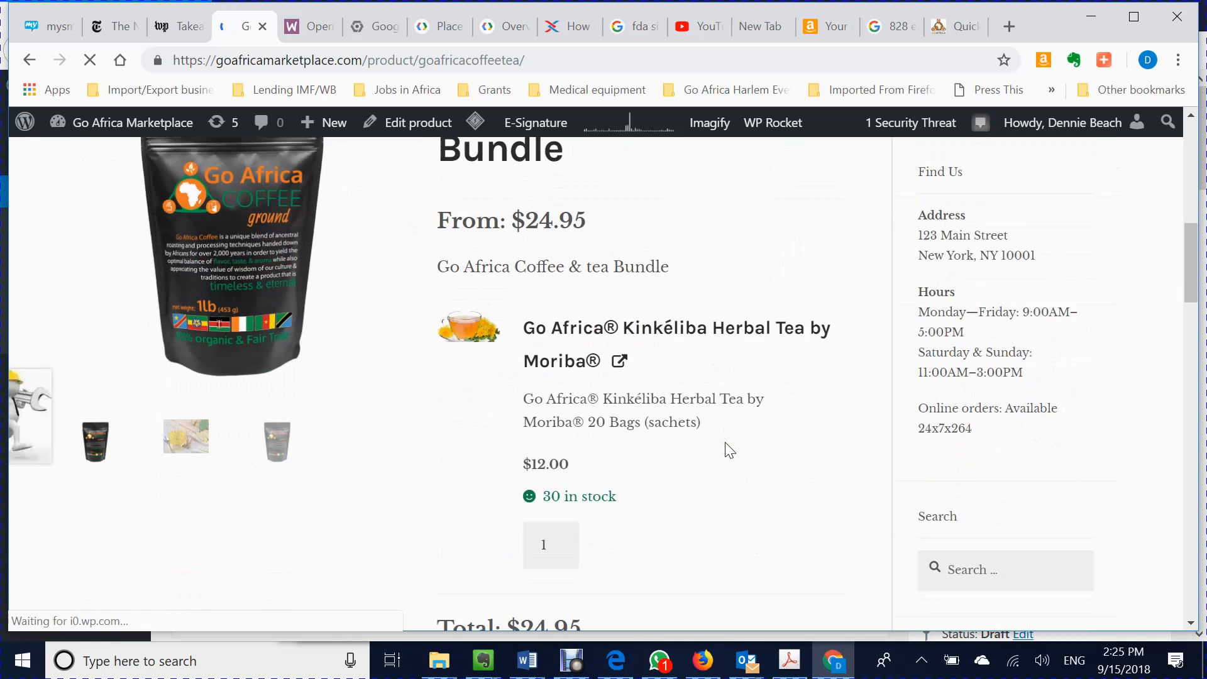
{"action": "scroll", "coordinate": [729, 450], "scroll_direction": "up", "scroll_amount": 3}
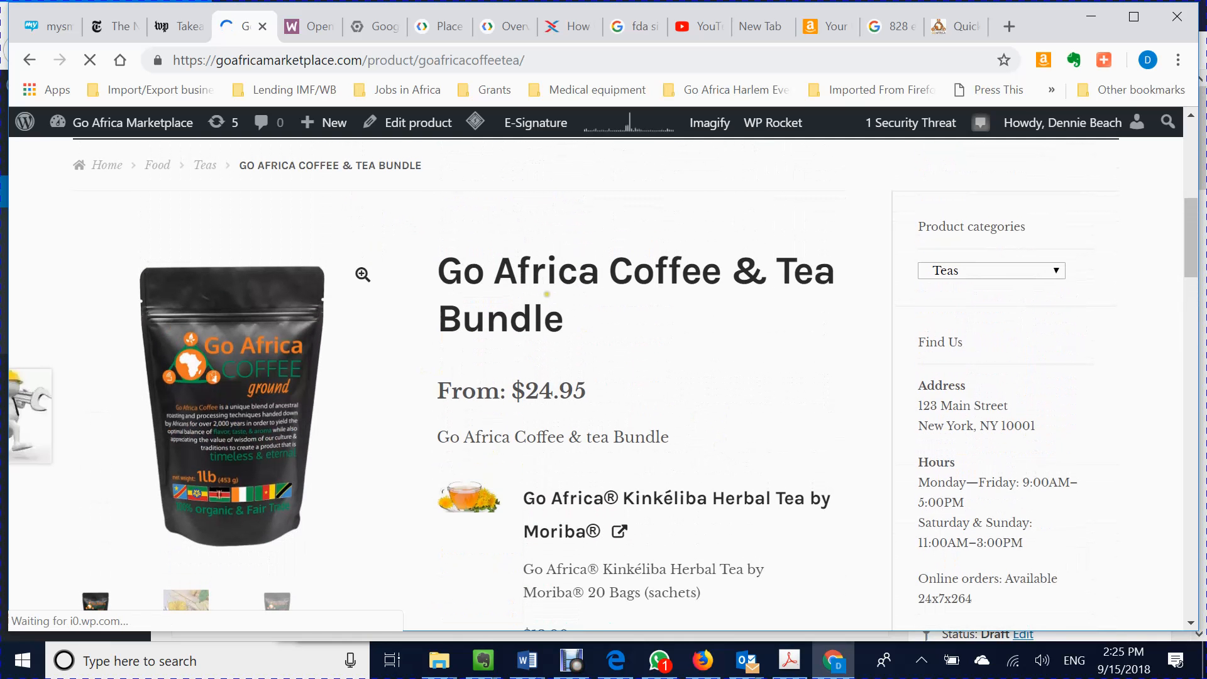
{"action": "left_click", "coordinate": [425, 123]}
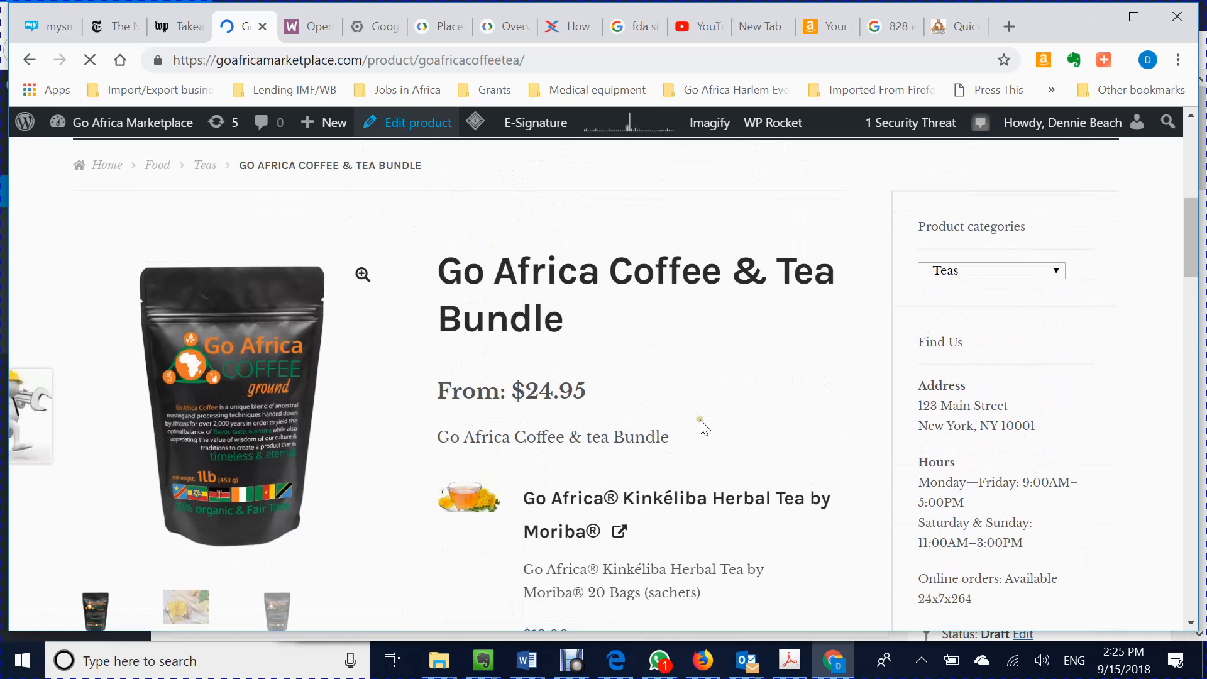
{"action": "scroll", "coordinate": [699, 421], "scroll_direction": "down", "scroll_amount": 1}
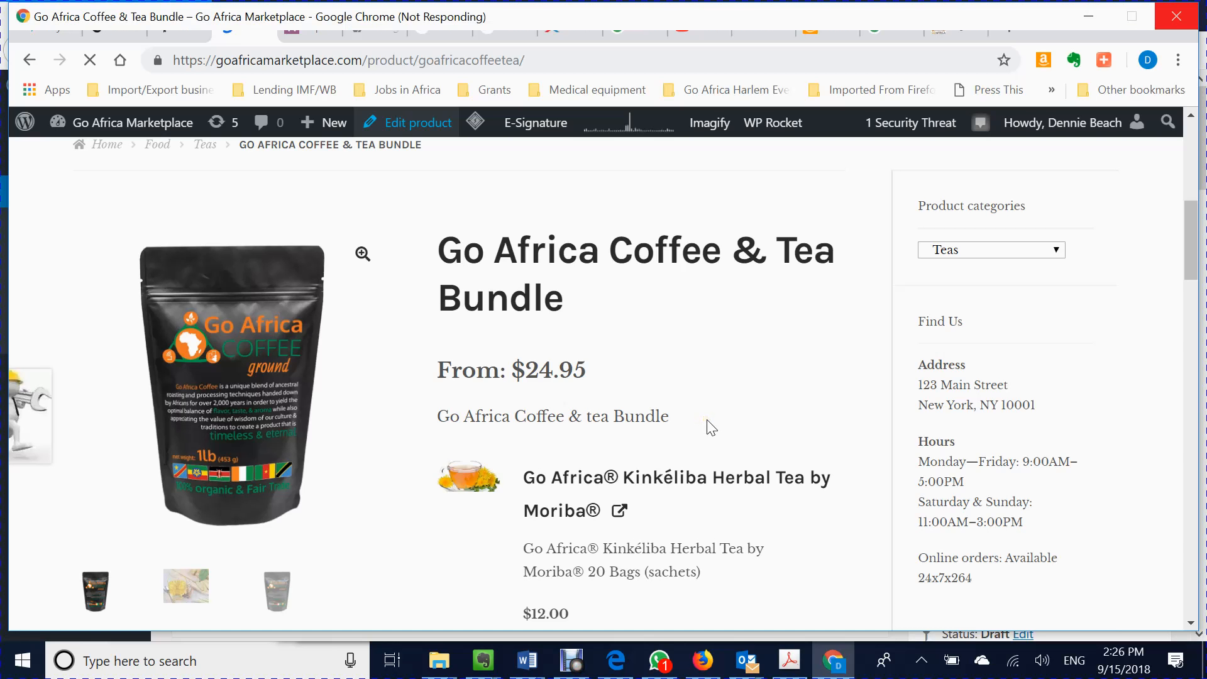
{"action": "scroll", "coordinate": [710, 428], "scroll_direction": "down", "scroll_amount": 1}
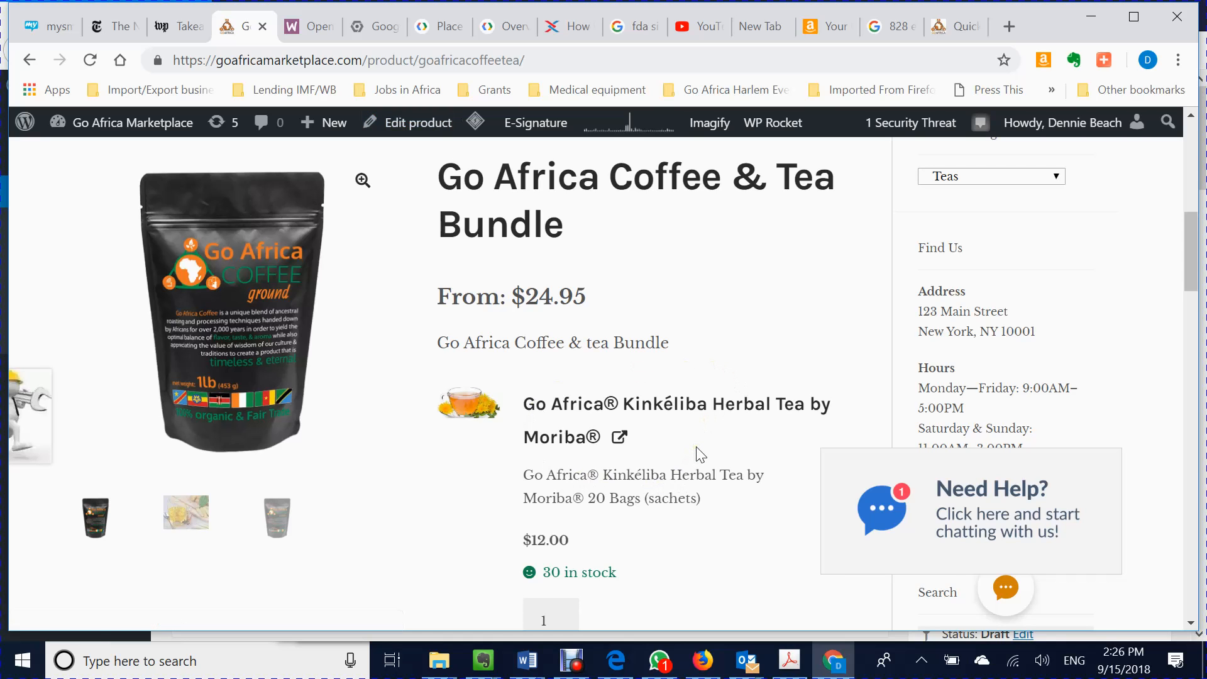
{"action": "scroll", "coordinate": [700, 453], "scroll_direction": "down", "scroll_amount": 2}
{"action": "scroll", "coordinate": [699, 452], "scroll_direction": "down", "scroll_amount": 2}
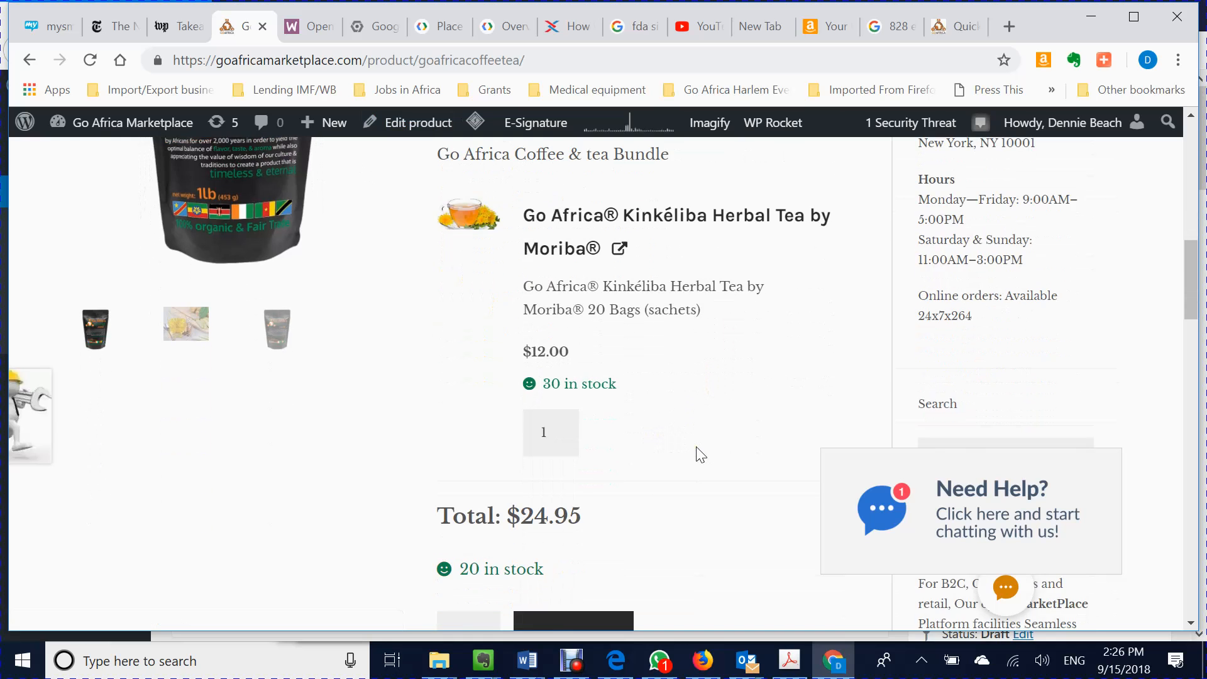
{"action": "scroll", "coordinate": [700, 452], "scroll_direction": "down", "scroll_amount": 5}
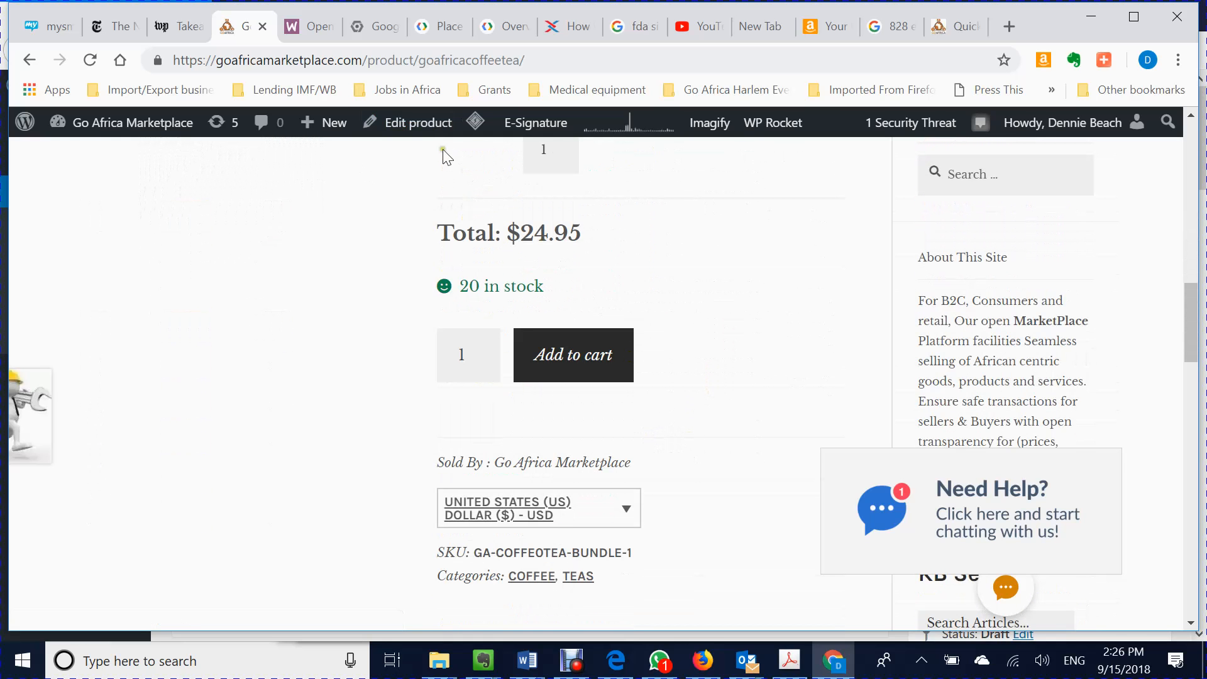
Reopen the coffee and tea bundle for editing and go to its Product data section.
{"action": "left_click", "coordinate": [420, 125]}
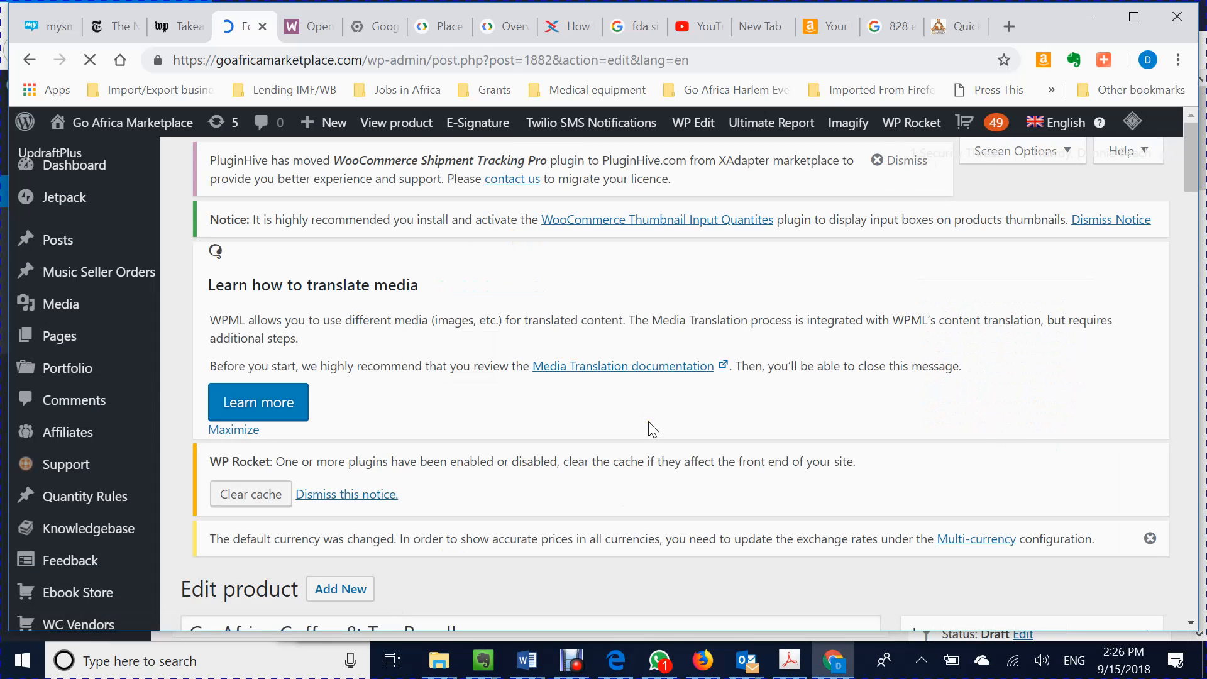
{"action": "scroll", "coordinate": [647, 422], "scroll_direction": "down", "scroll_amount": 6}
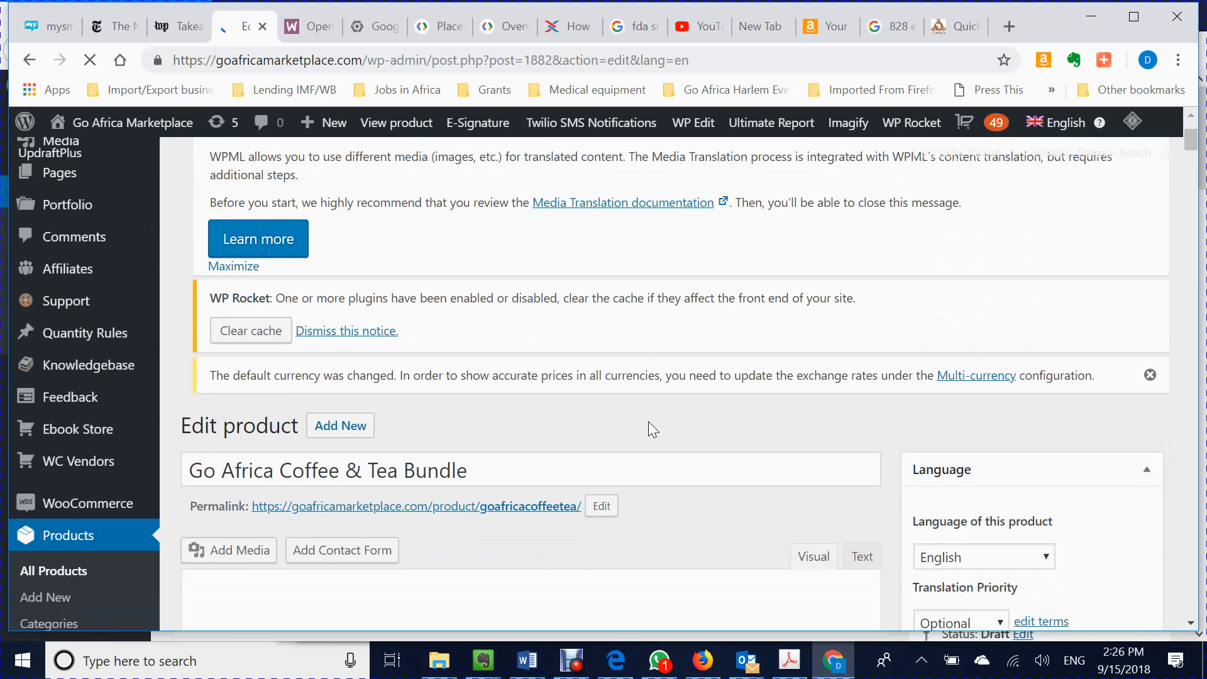
{"action": "scroll", "coordinate": [653, 429], "scroll_direction": "down", "scroll_amount": 12}
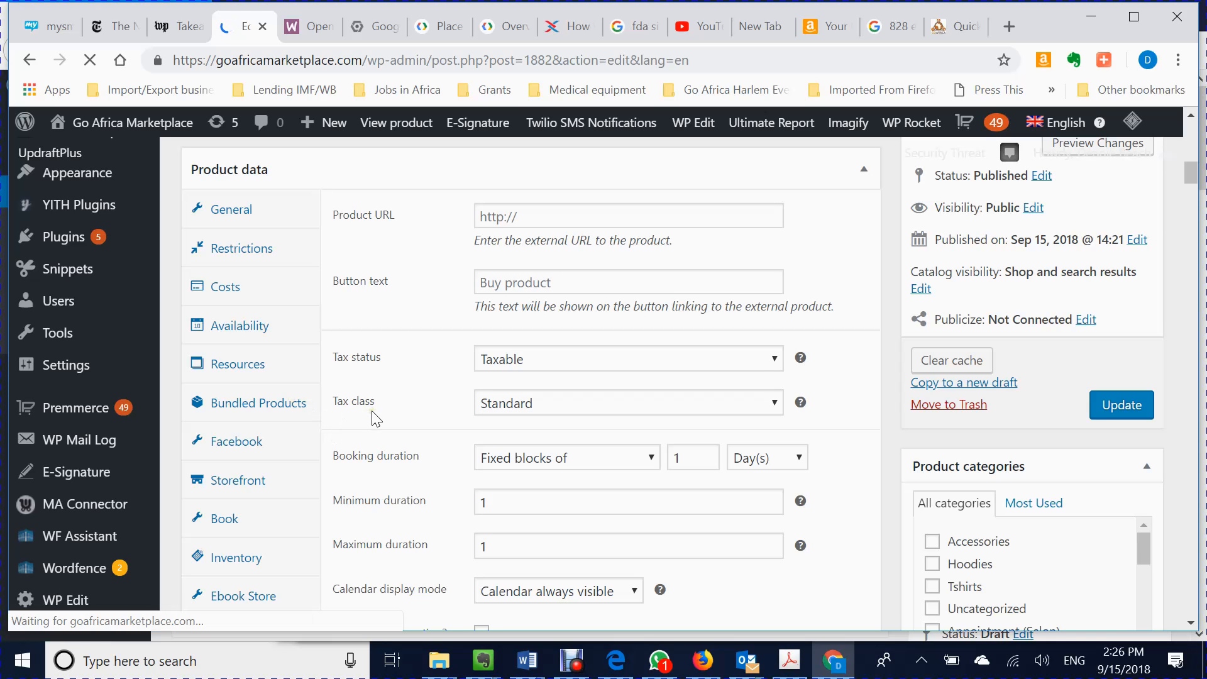
Open the bundle's Bundled Products settings and expand the Kinkéliba Herbal Tea item.
{"action": "scroll", "coordinate": [375, 419], "scroll_direction": "down", "scroll_amount": 2}
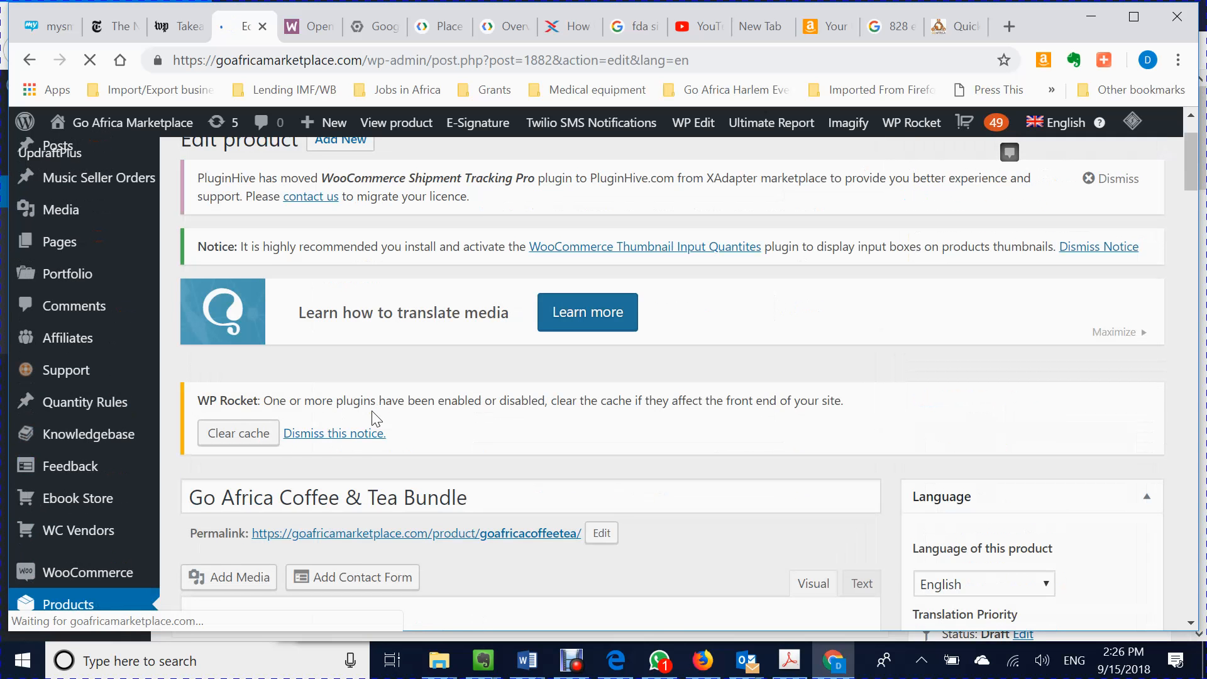
{"action": "scroll", "coordinate": [376, 419], "scroll_direction": "down", "scroll_amount": 3}
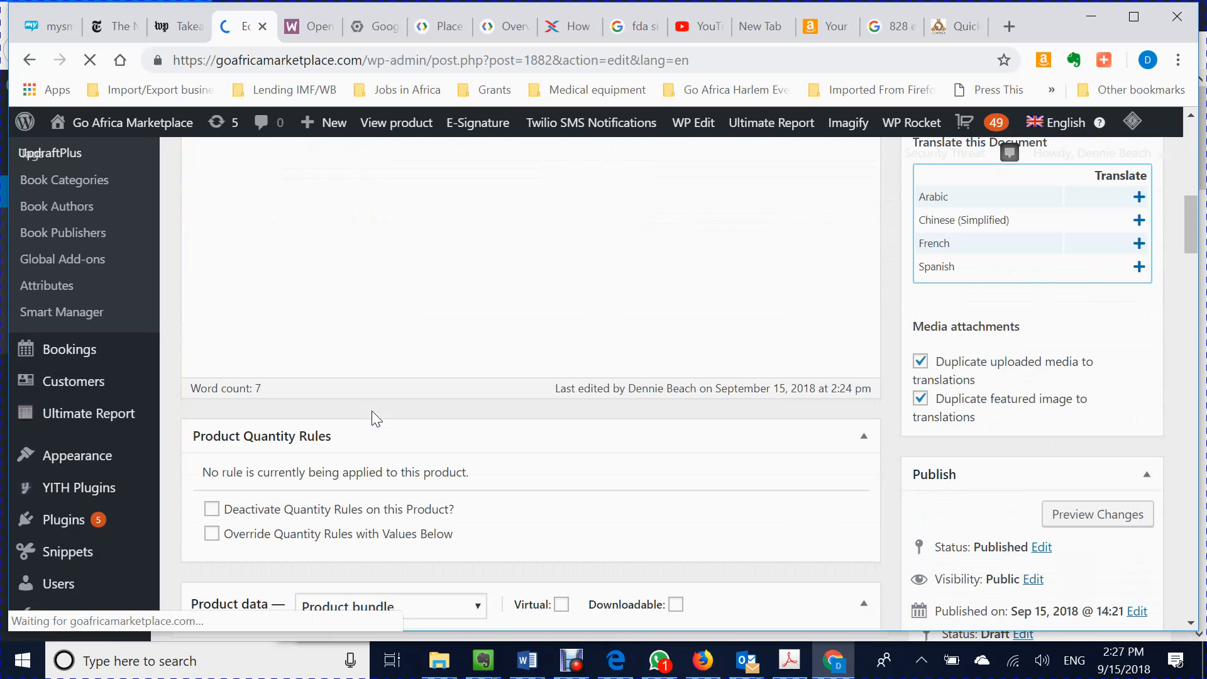
{"action": "scroll", "coordinate": [372, 410], "scroll_direction": "down", "scroll_amount": 3}
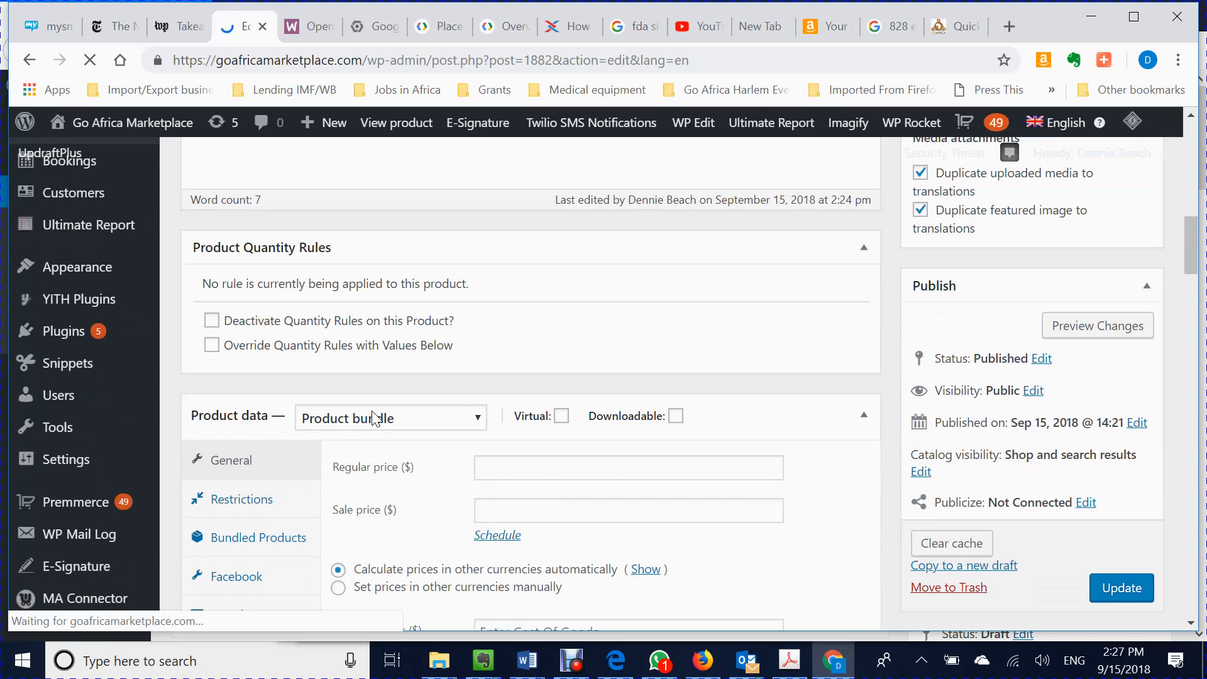
{"action": "scroll", "coordinate": [371, 418], "scroll_direction": "down", "scroll_amount": 3}
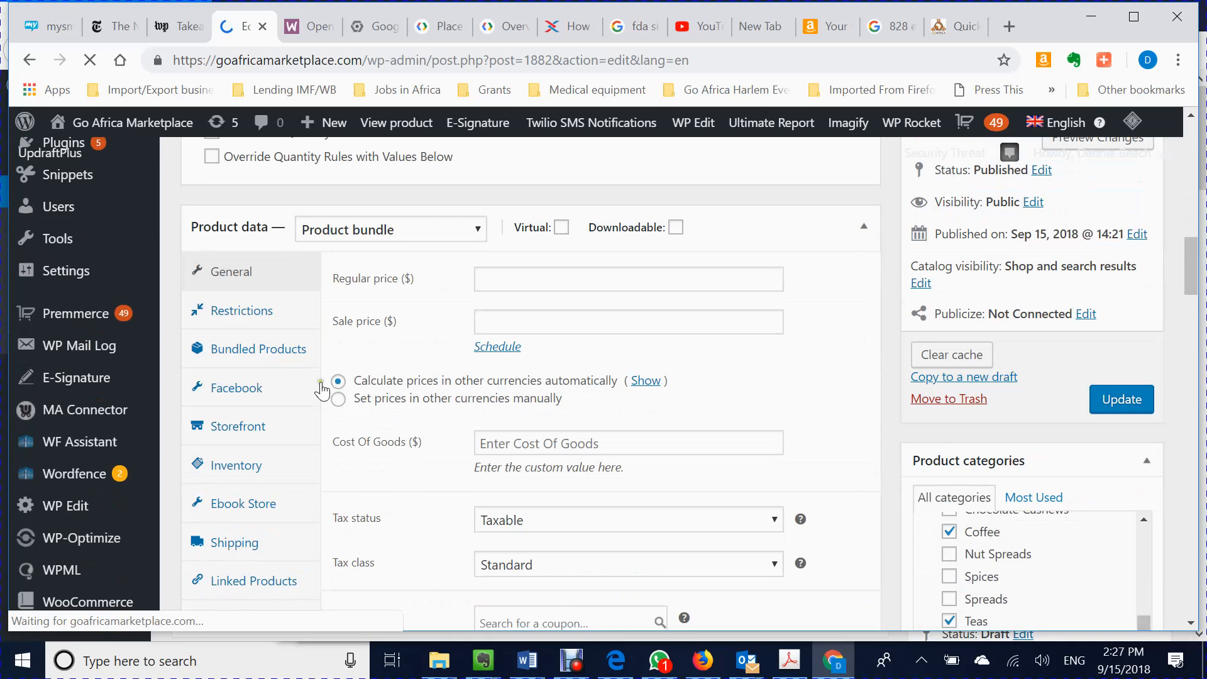
{"action": "left_click", "coordinate": [275, 362]}
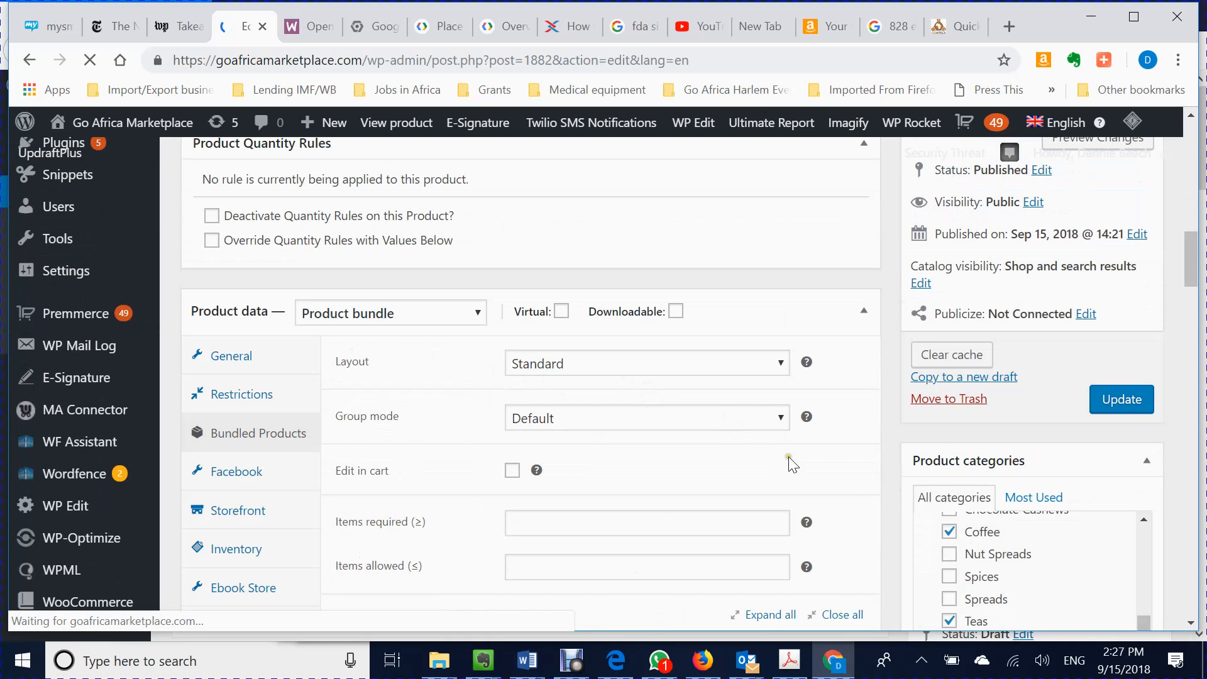
{"action": "scroll", "coordinate": [822, 482], "scroll_direction": "down", "scroll_amount": 3}
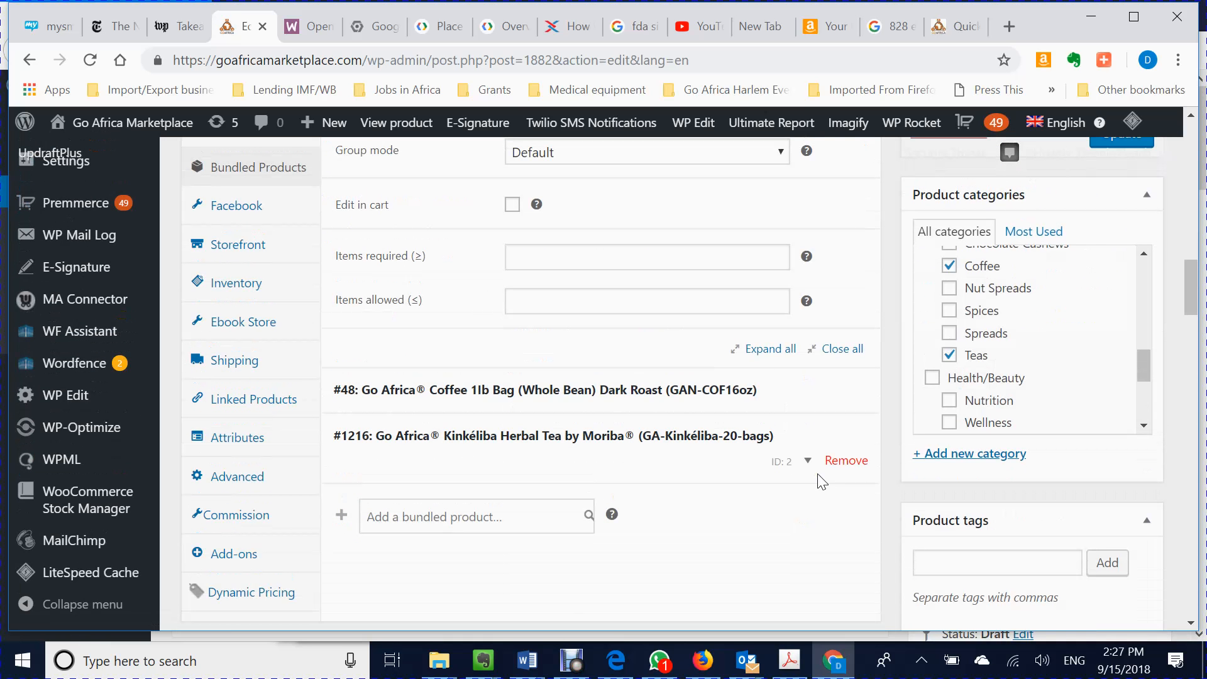
{"action": "left_click", "coordinate": [518, 435]}
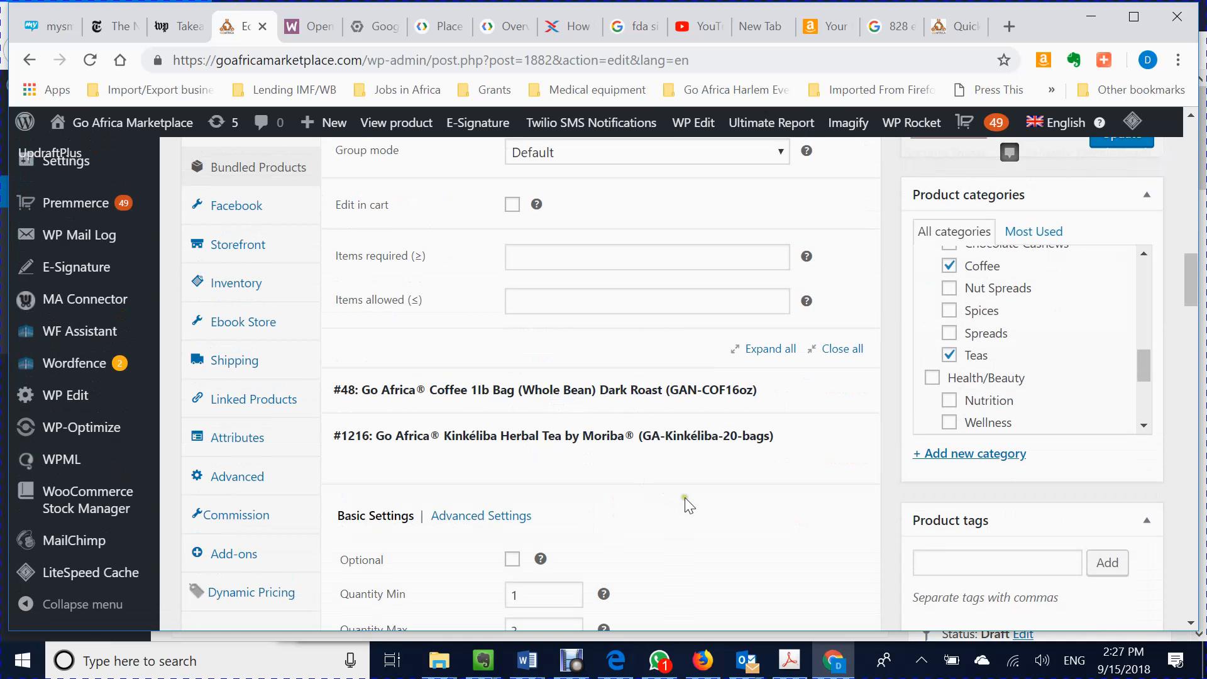
In the Kinkéliba tea item's Advanced Settings, disable Visibility and Price Visibility for product details, cart/checkout and order details.
{"action": "scroll", "coordinate": [688, 505], "scroll_direction": "down", "scroll_amount": 4}
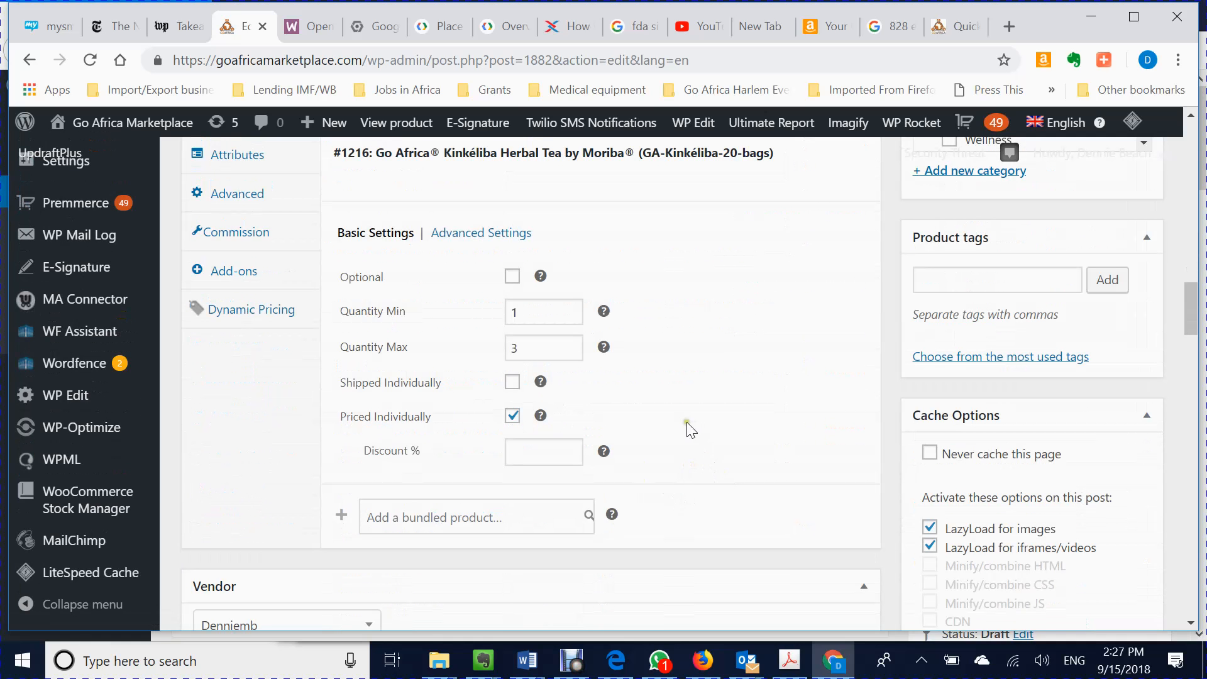
{"action": "scroll", "coordinate": [670, 406], "scroll_direction": "up", "scroll_amount": 3}
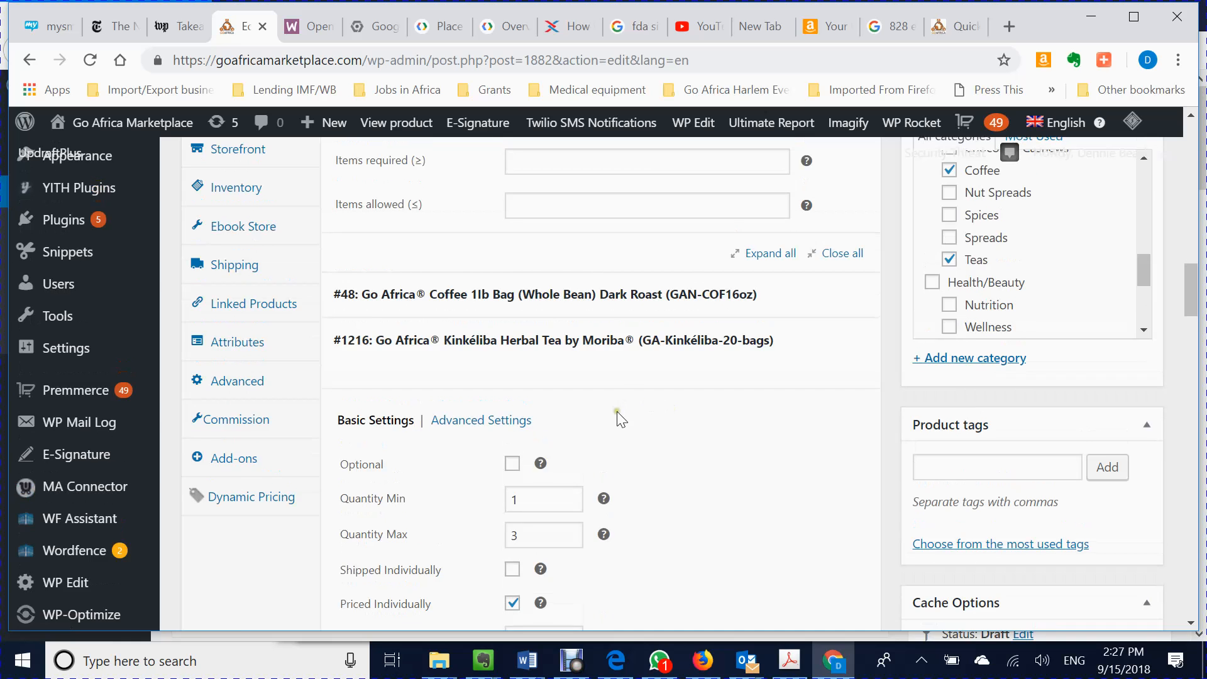
{"action": "scroll", "coordinate": [612, 408], "scroll_direction": "down", "scroll_amount": 3}
{"action": "left_click", "coordinate": [465, 234]}
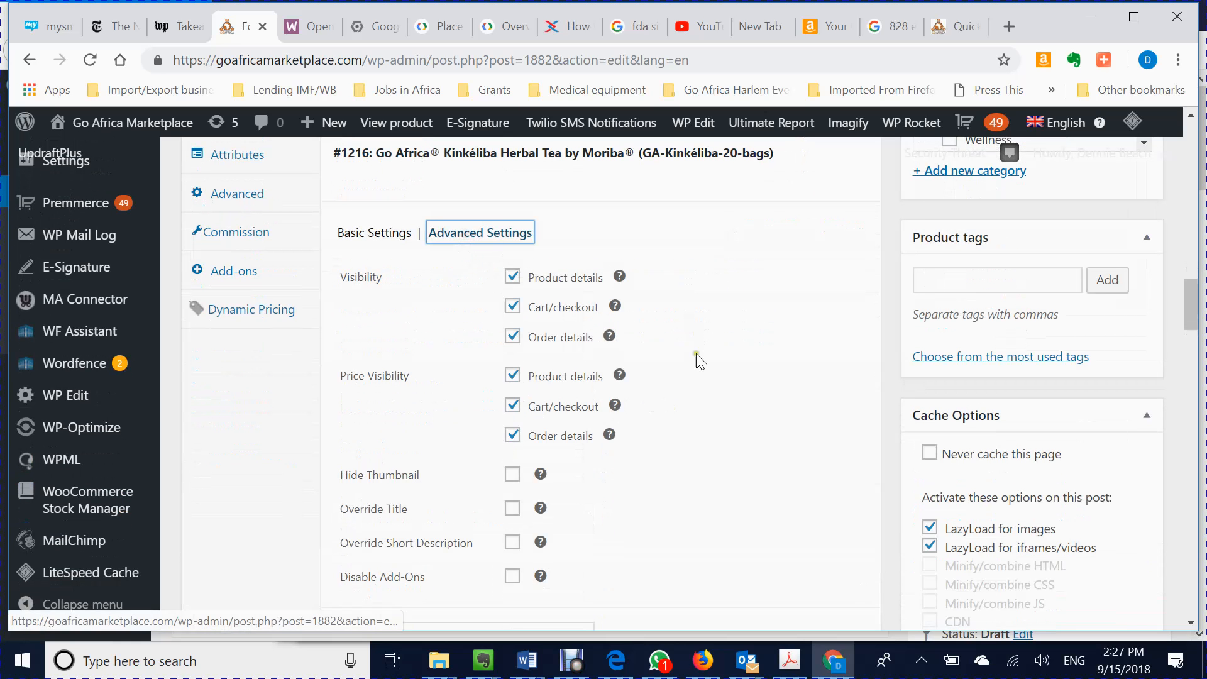
{"action": "left_click", "coordinate": [512, 276]}
{"action": "left_click", "coordinate": [514, 308]}
{"action": "left_click", "coordinate": [512, 336]}
{"action": "left_click", "coordinate": [512, 375]}
{"action": "left_click", "coordinate": [512, 406]}
{"action": "left_click", "coordinate": [512, 435]}
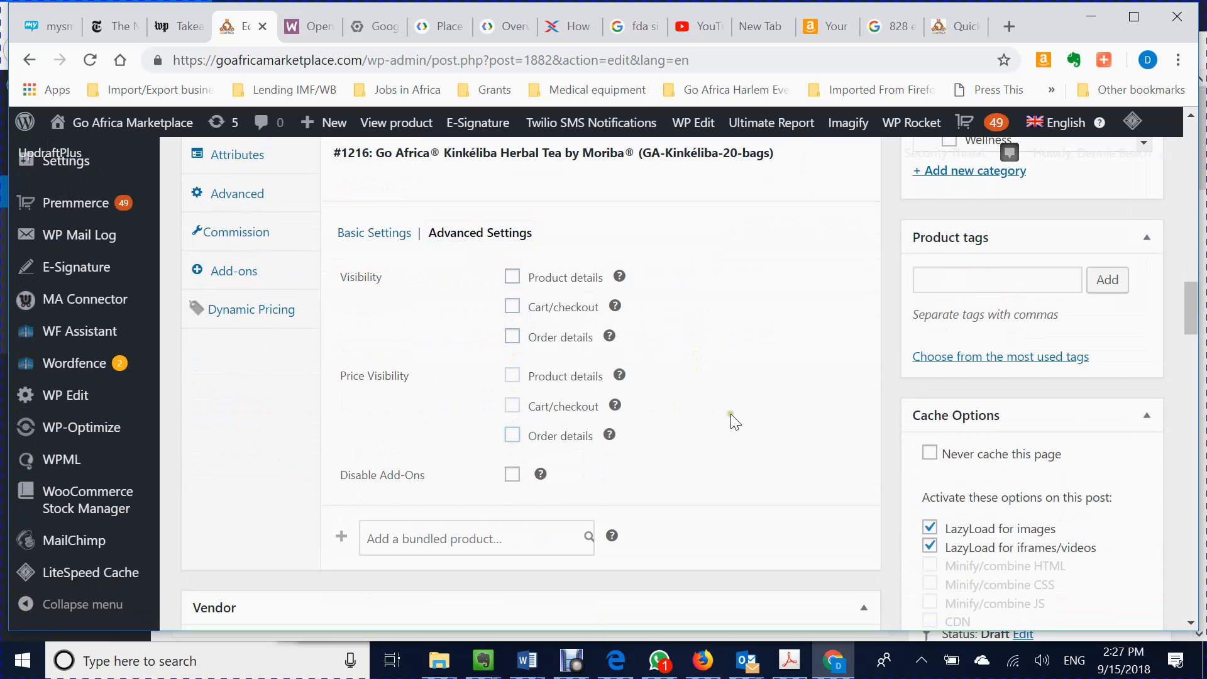
Update the published product bundle to save the tea item's visibility settings.
{"action": "scroll", "coordinate": [731, 422], "scroll_direction": "up", "scroll_amount": 3}
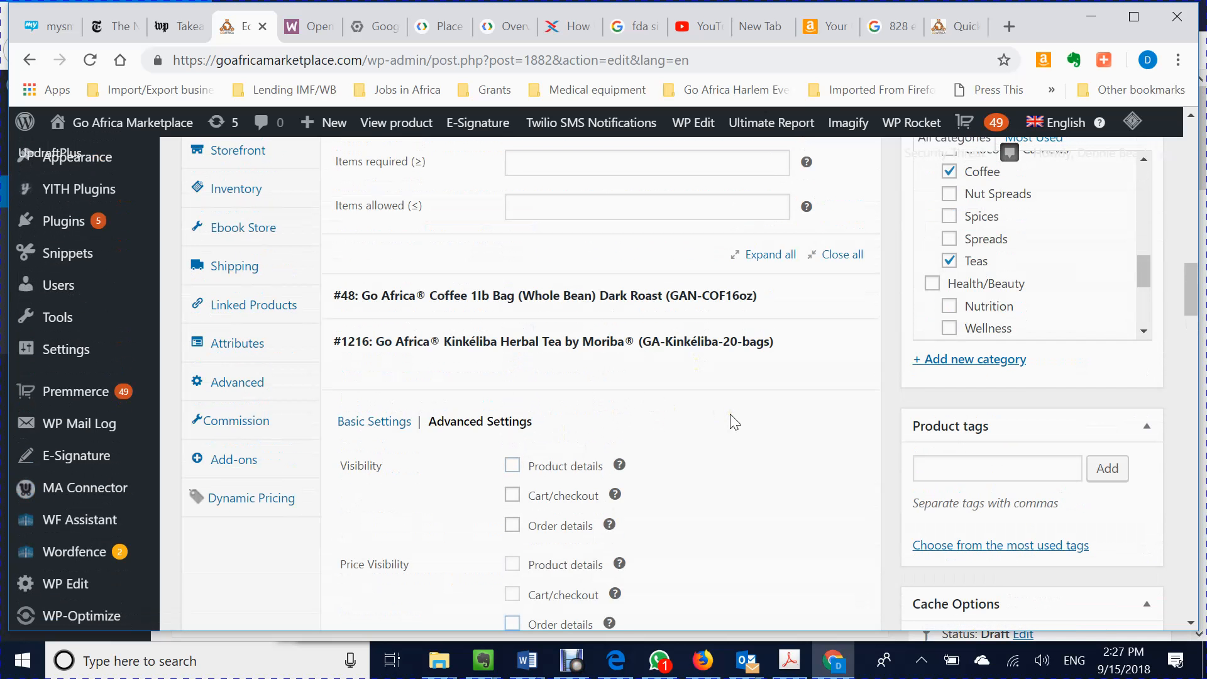
{"action": "scroll", "coordinate": [729, 418], "scroll_direction": "up", "scroll_amount": 5}
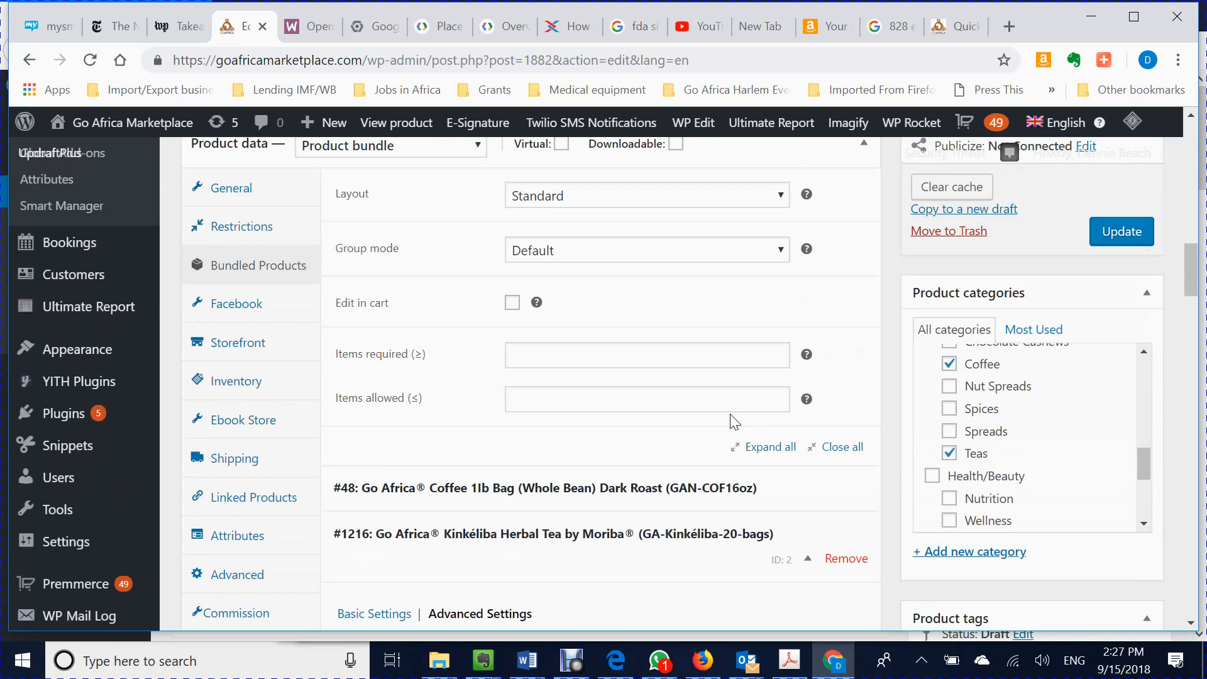
{"action": "left_click", "coordinate": [1121, 322]}
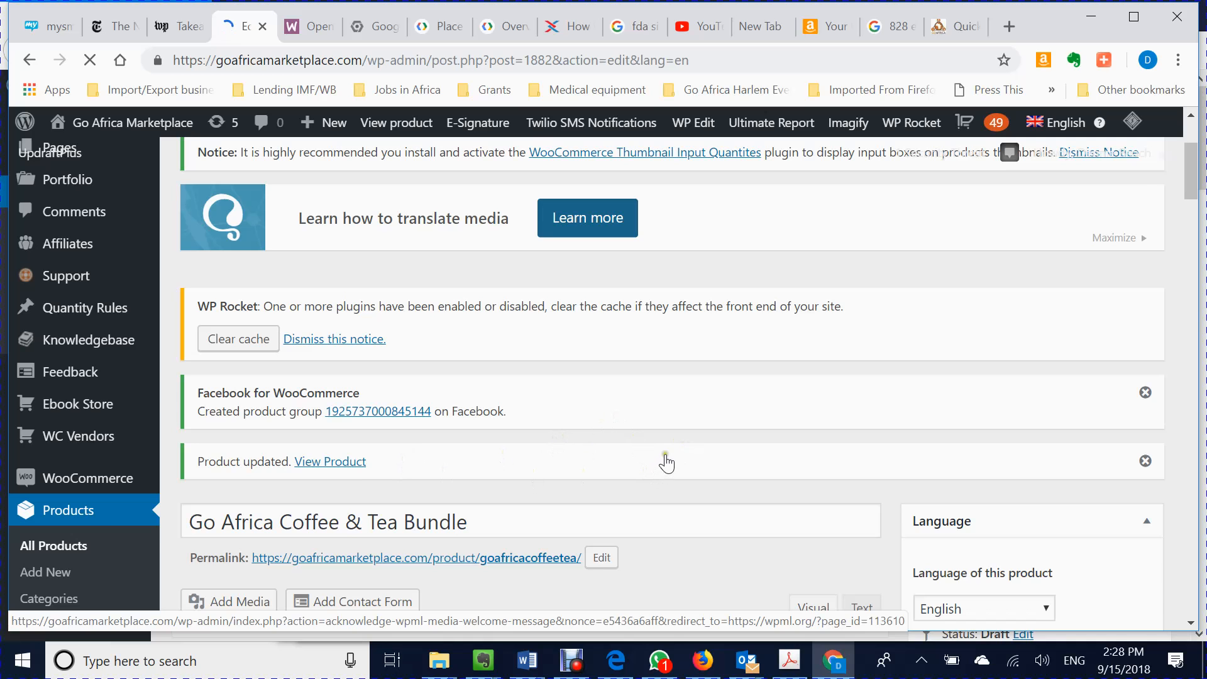
Open the storefront page of the Go Africa Coffee & Tea Bundle from the update notice.
{"action": "scroll", "coordinate": [377, 468], "scroll_direction": "down", "scroll_amount": 3}
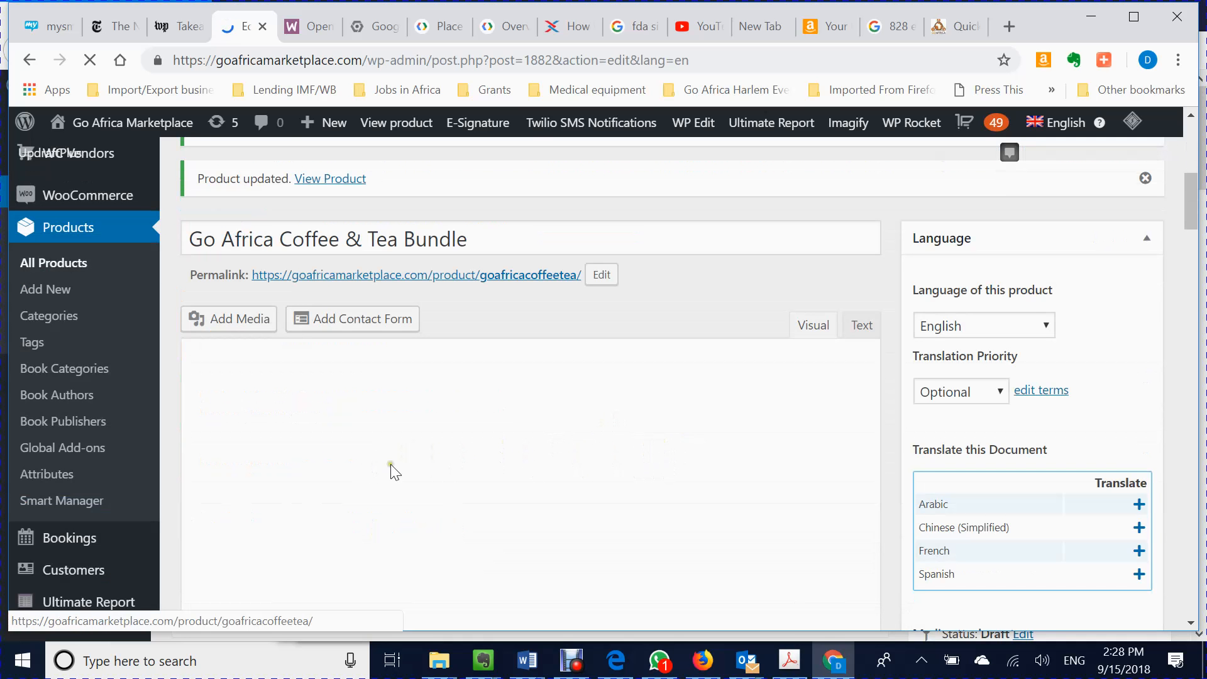
{"action": "scroll", "coordinate": [541, 417], "scroll_direction": "up", "scroll_amount": 3}
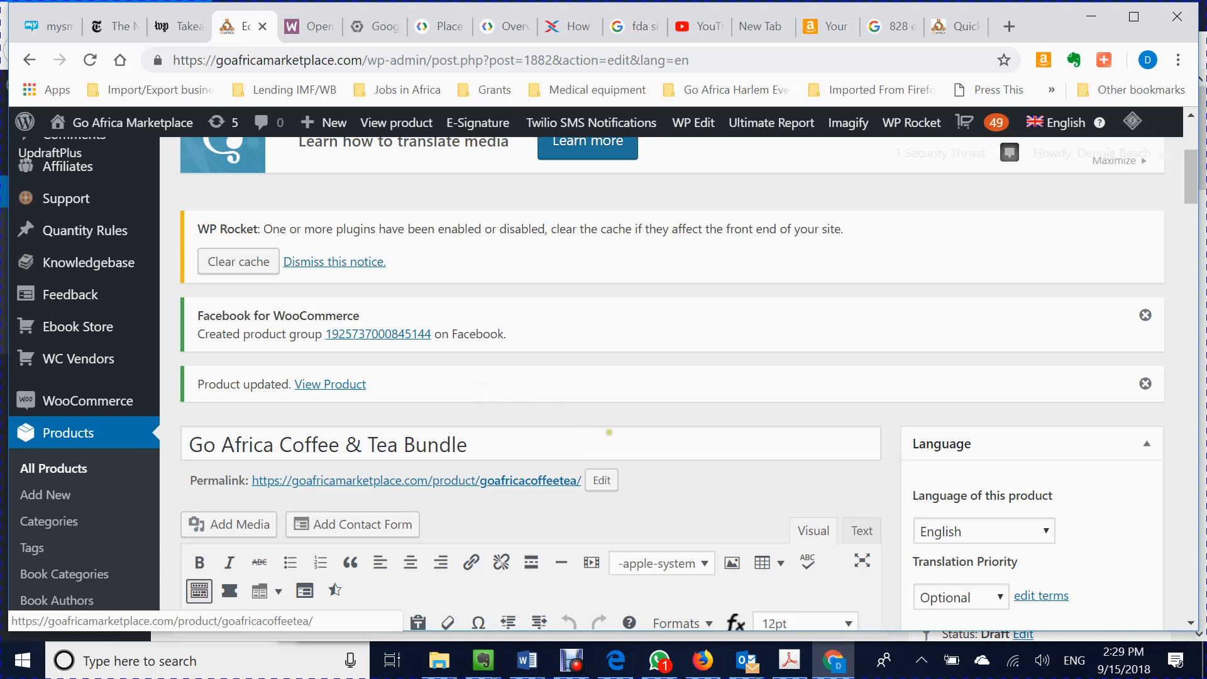
{"action": "scroll", "coordinate": [480, 386], "scroll_direction": "down", "scroll_amount": 2}
{"action": "scroll", "coordinate": [622, 440], "scroll_direction": "up", "scroll_amount": 3}
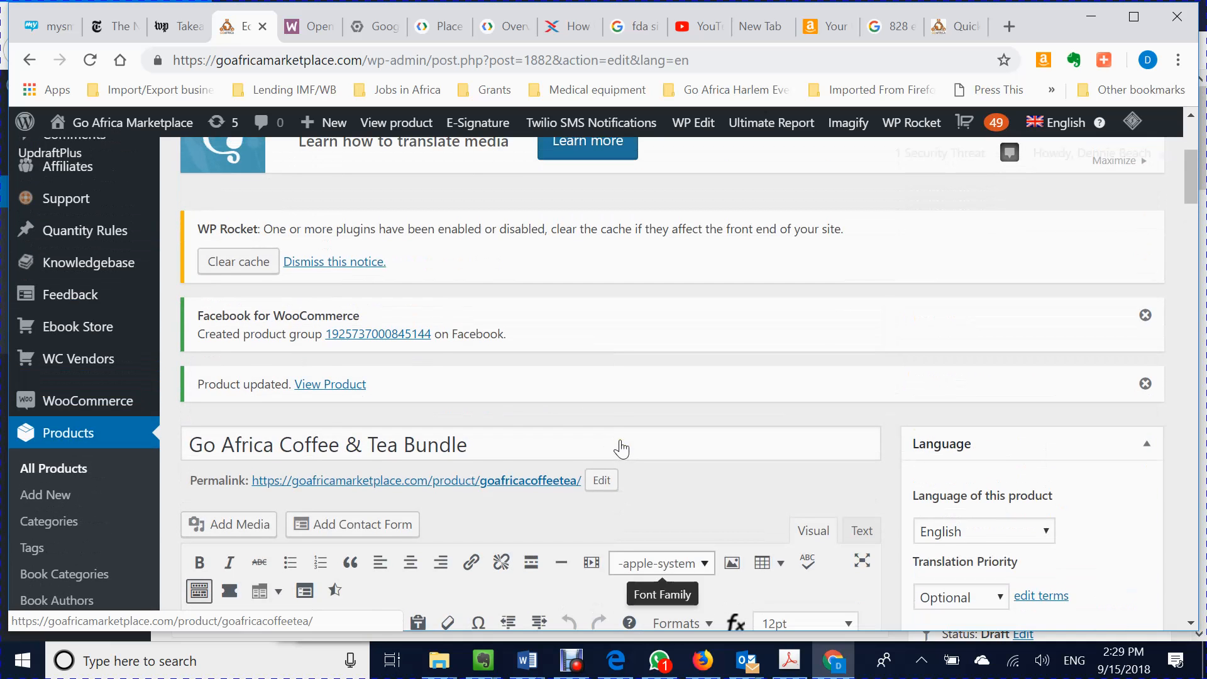
{"action": "left_click", "coordinate": [361, 391]}
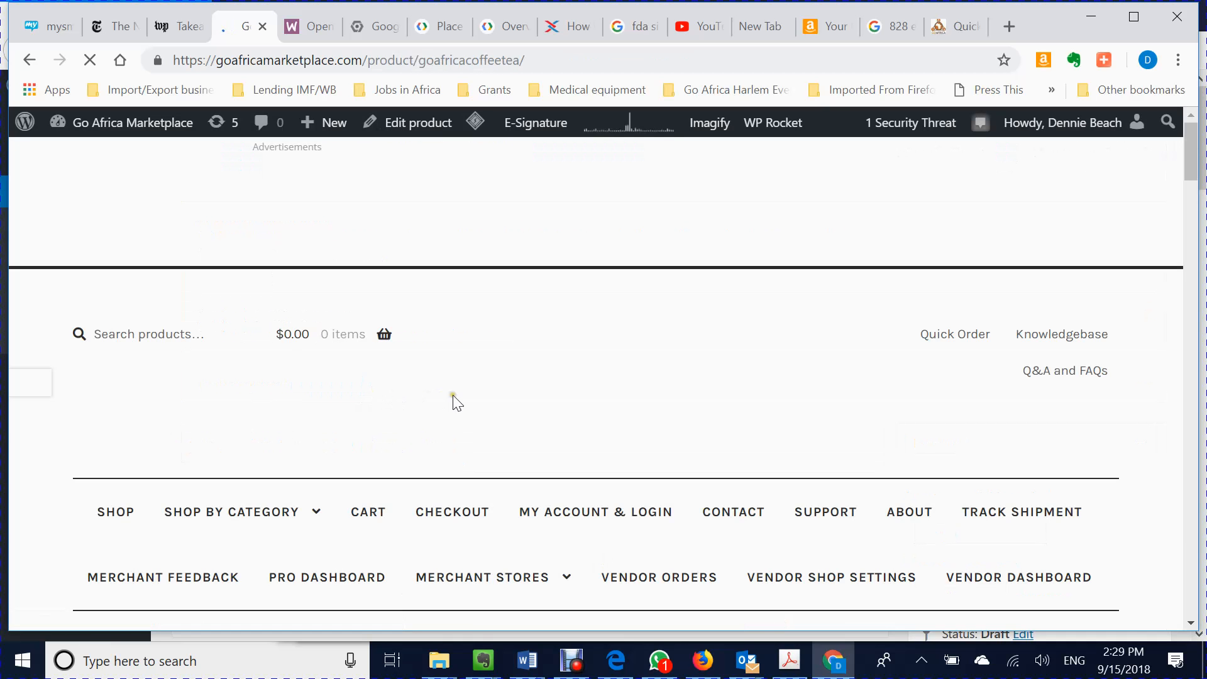
Examine the bundle's storefront page, checking its title, images, price, stock, purchase options, SKU and categories with the tea item hidden.
{"action": "scroll", "coordinate": [497, 400], "scroll_direction": "down", "scroll_amount": 3}
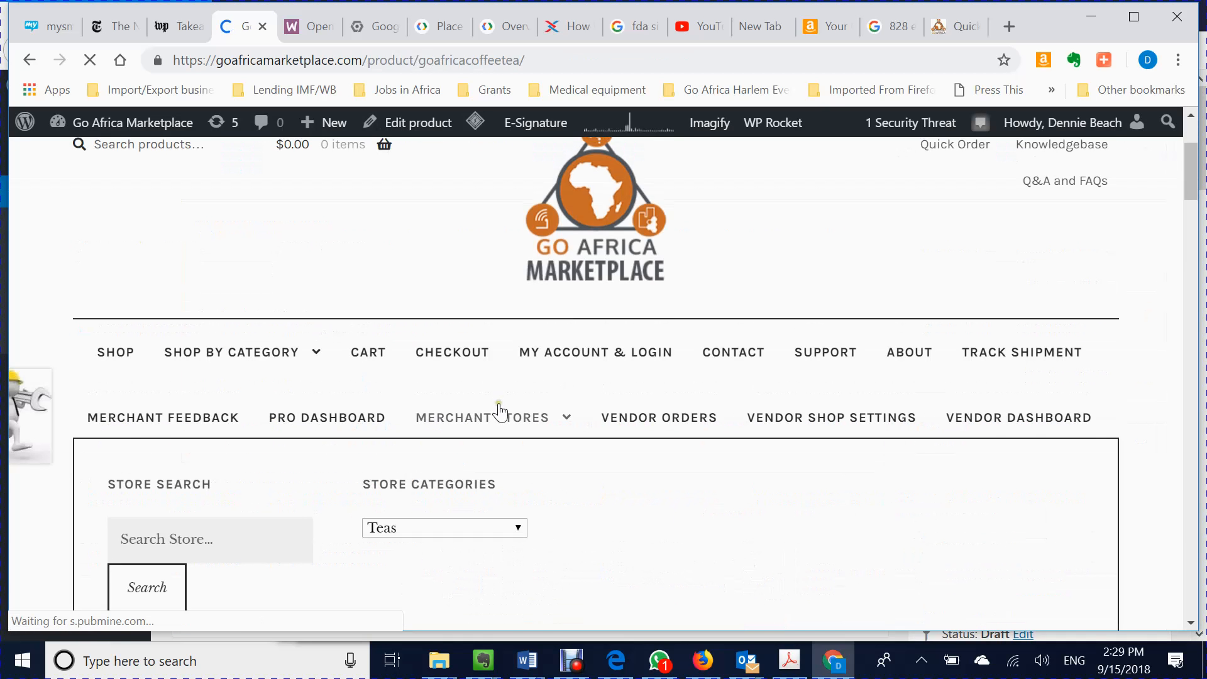
{"action": "scroll", "coordinate": [635, 480], "scroll_direction": "down", "scroll_amount": 3}
{"action": "scroll", "coordinate": [646, 481], "scroll_direction": "down", "scroll_amount": 3}
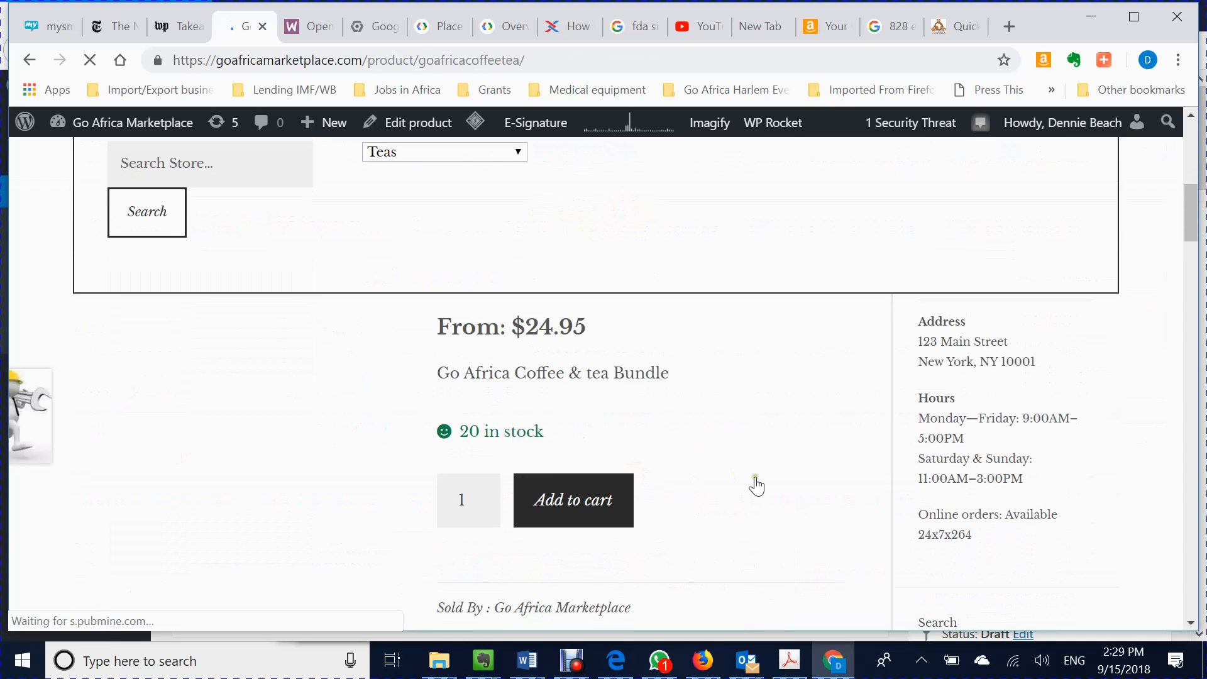
{"action": "scroll", "coordinate": [754, 487], "scroll_direction": "down", "scroll_amount": 3}
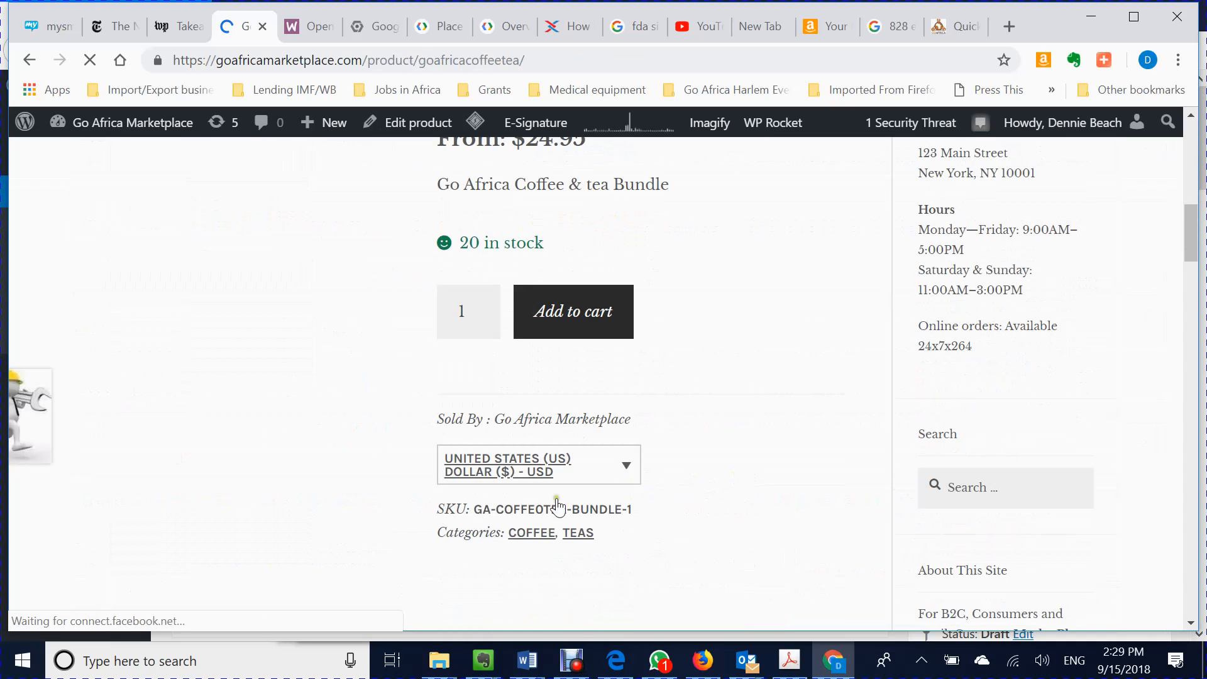
{"action": "scroll", "coordinate": [383, 499], "scroll_direction": "up", "scroll_amount": 2}
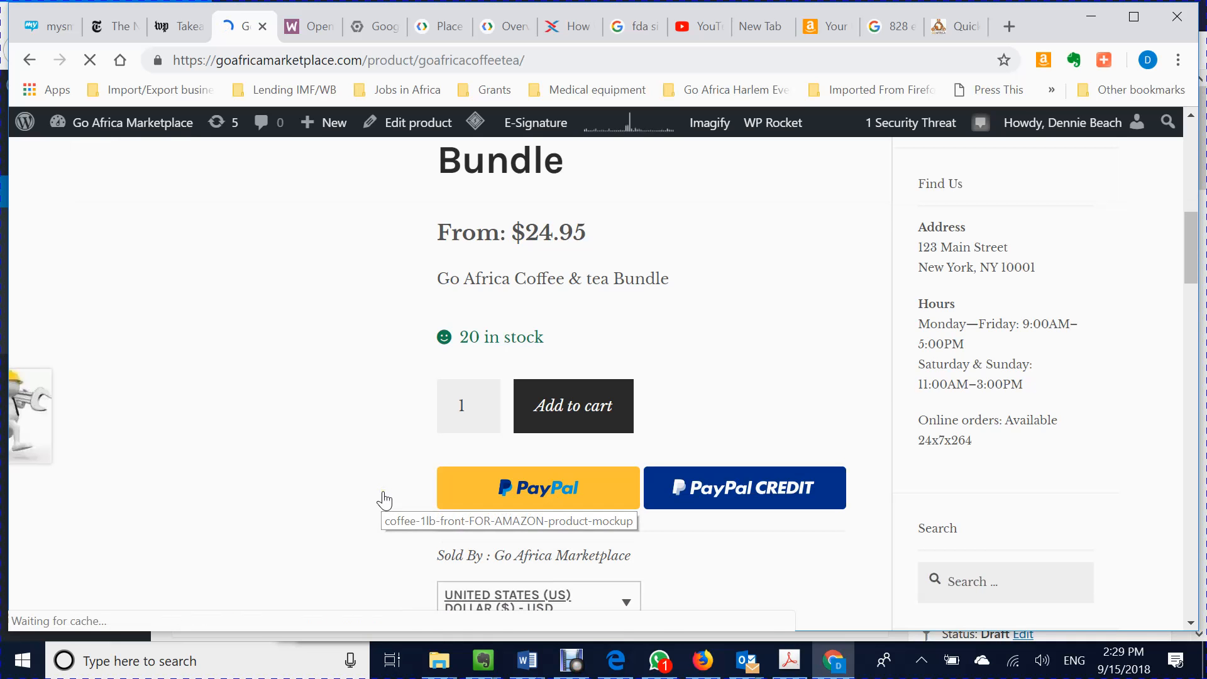
{"action": "scroll", "coordinate": [384, 501], "scroll_direction": "up", "scroll_amount": 3}
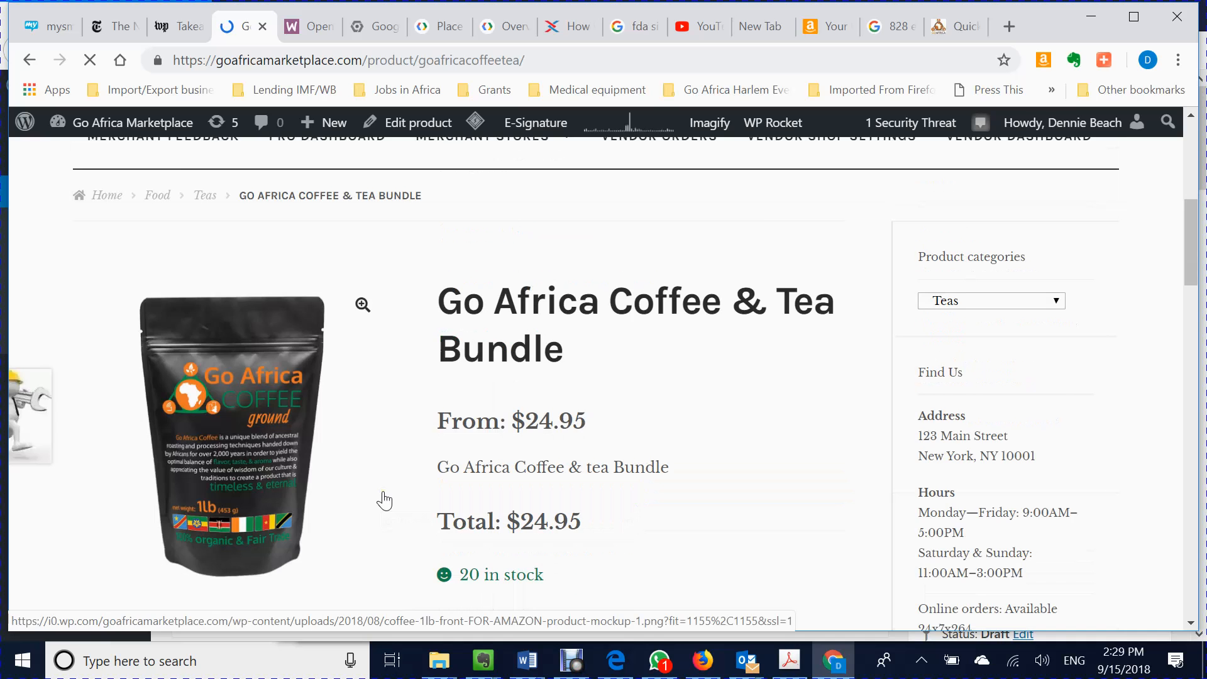
{"action": "scroll", "coordinate": [384, 501], "scroll_direction": "up", "scroll_amount": 2}
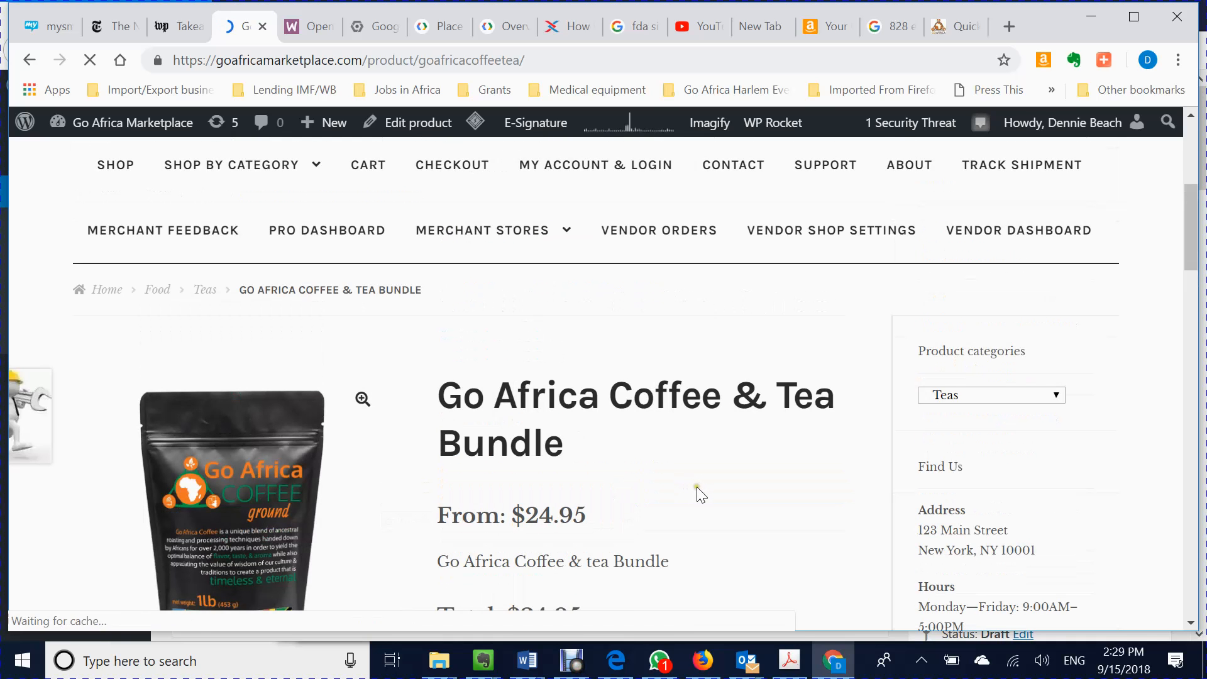
{"action": "scroll", "coordinate": [701, 495], "scroll_direction": "down", "scroll_amount": 1}
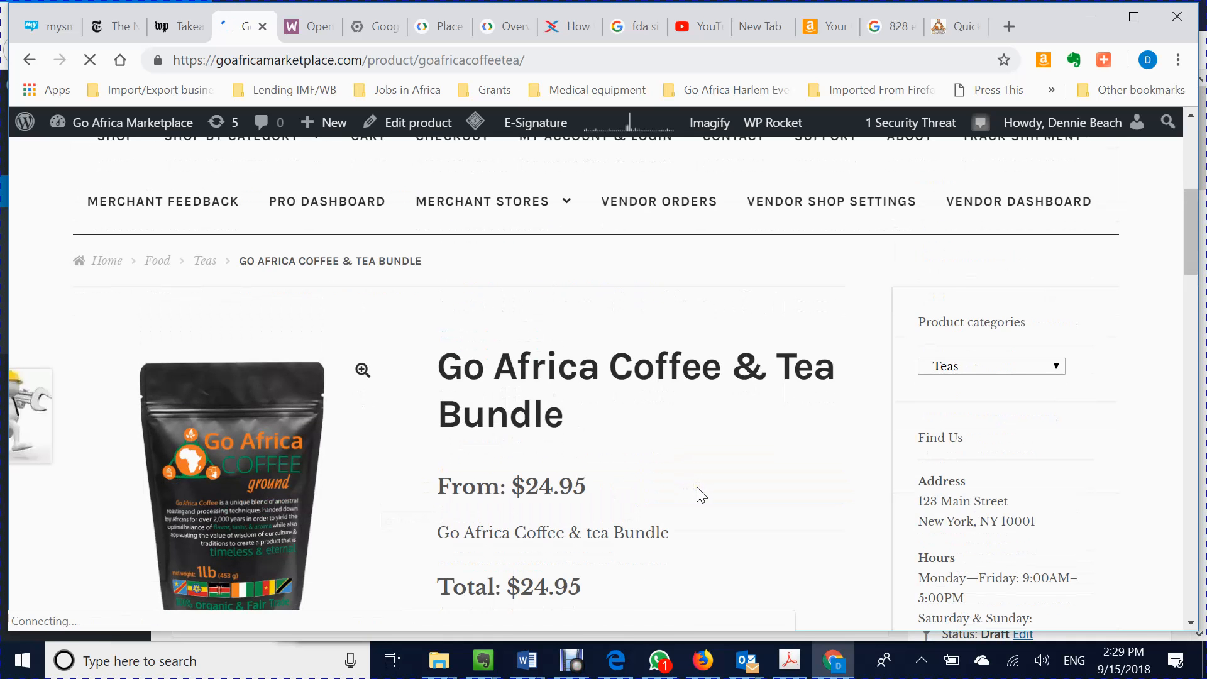
{"action": "scroll", "coordinate": [701, 495], "scroll_direction": "down", "scroll_amount": 1}
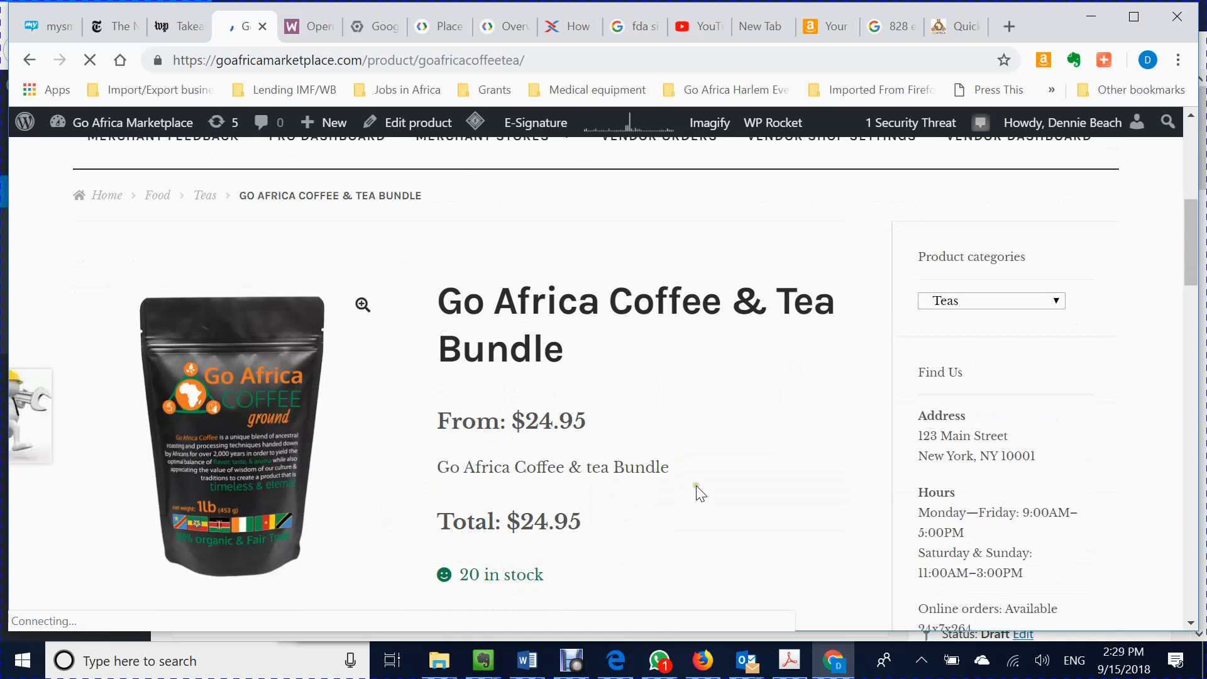
{"action": "scroll", "coordinate": [695, 485], "scroll_direction": "down", "scroll_amount": 2}
{"action": "scroll", "coordinate": [696, 485], "scroll_direction": "down", "scroll_amount": 1}
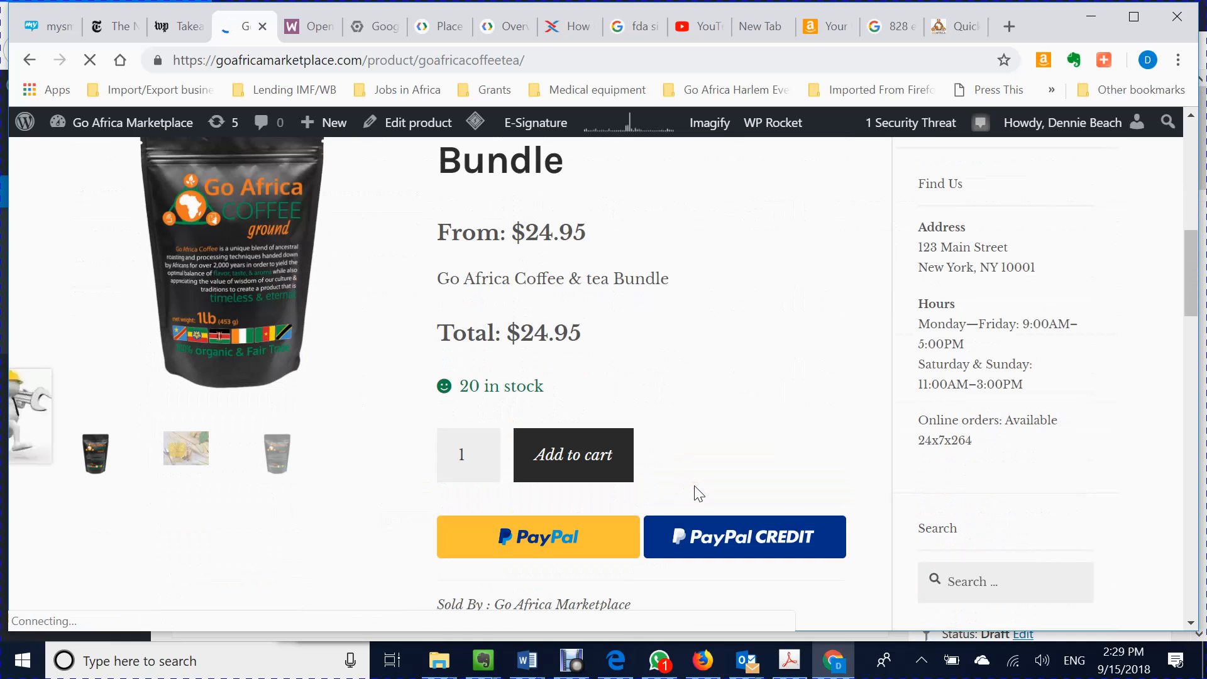
{"action": "scroll", "coordinate": [696, 493], "scroll_direction": "up", "scroll_amount": 3}
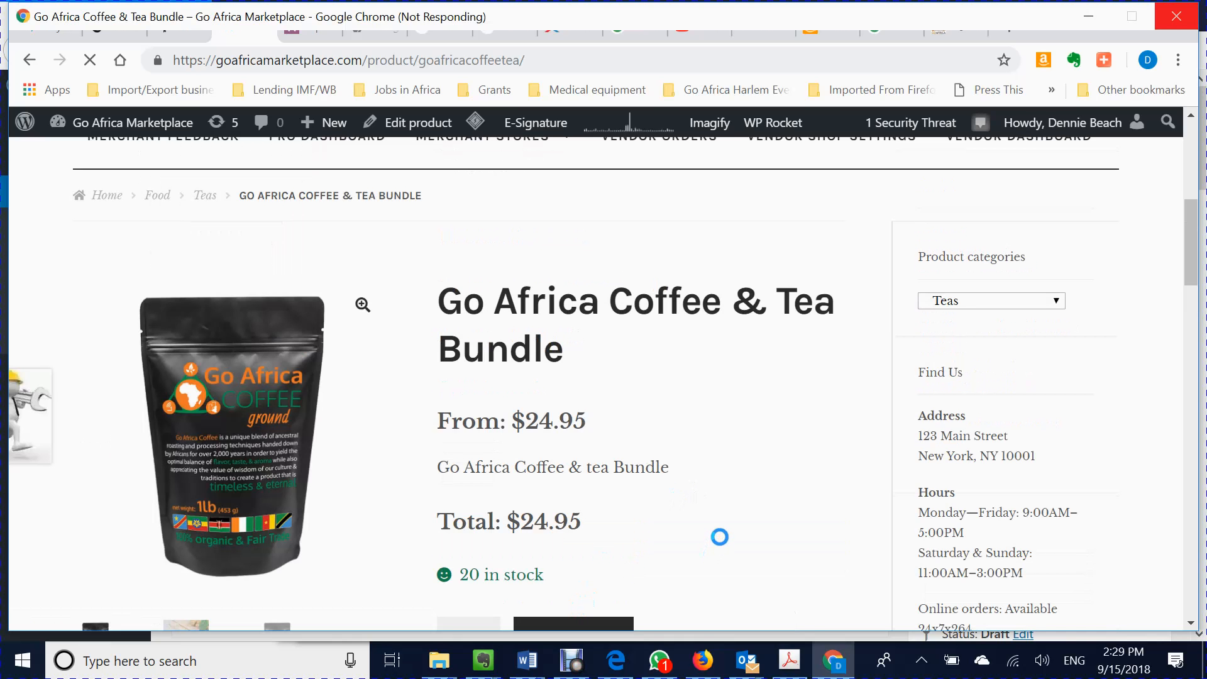
{"action": "scroll", "coordinate": [720, 537], "scroll_direction": "down", "scroll_amount": 3}
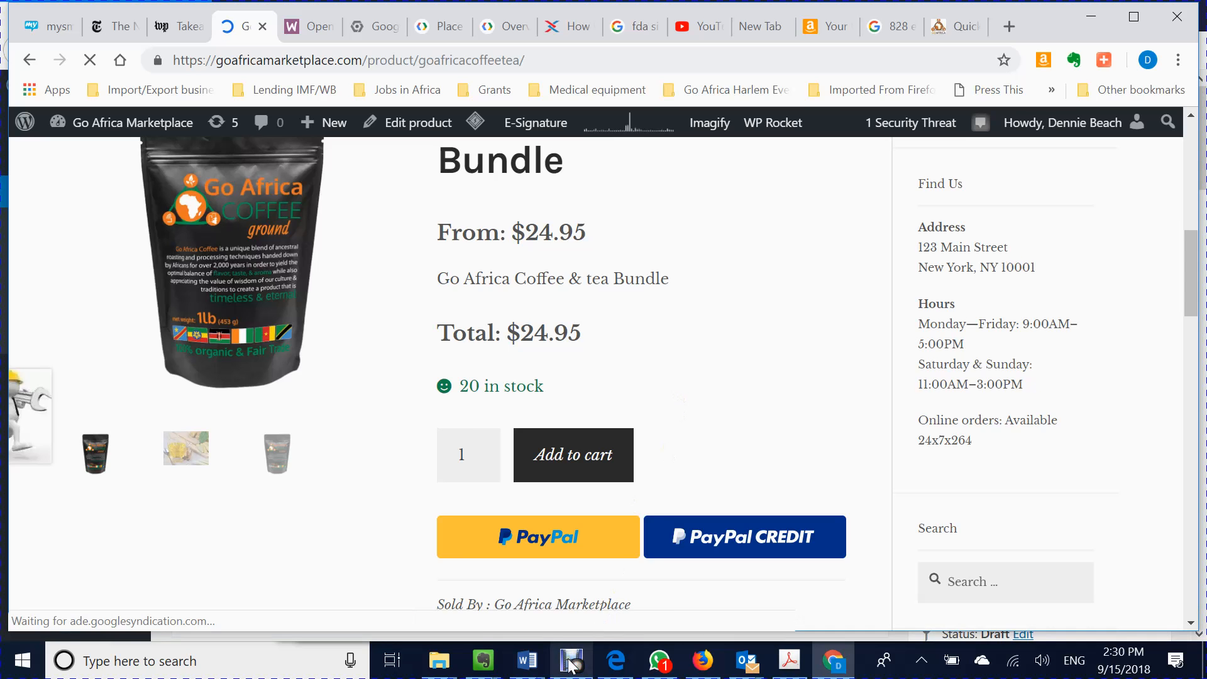
{"action": "mouse_move", "coordinate": [572, 664]}
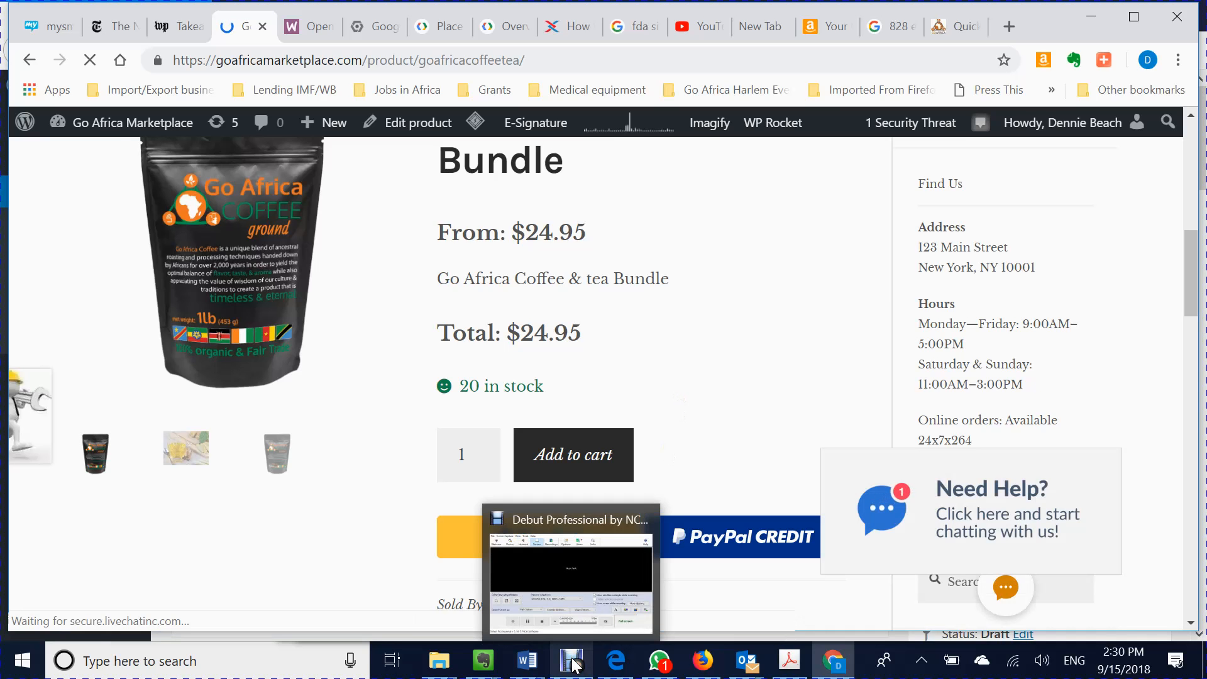
{"action": "left_click", "coordinate": [573, 661]}
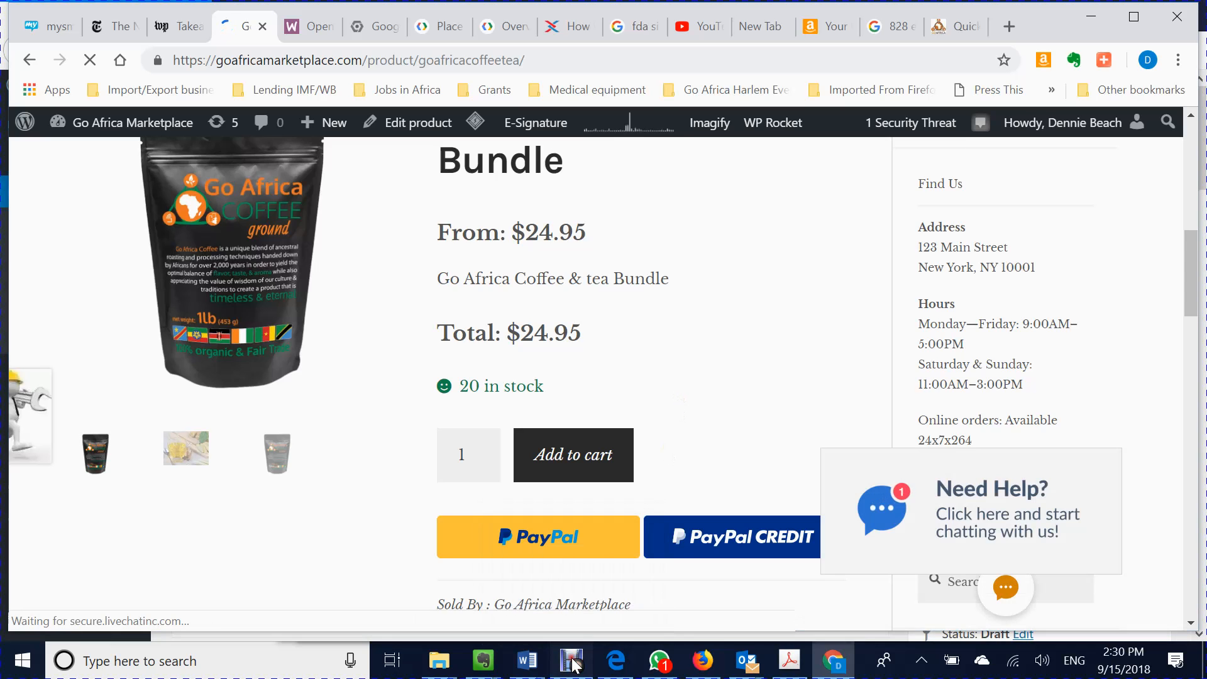